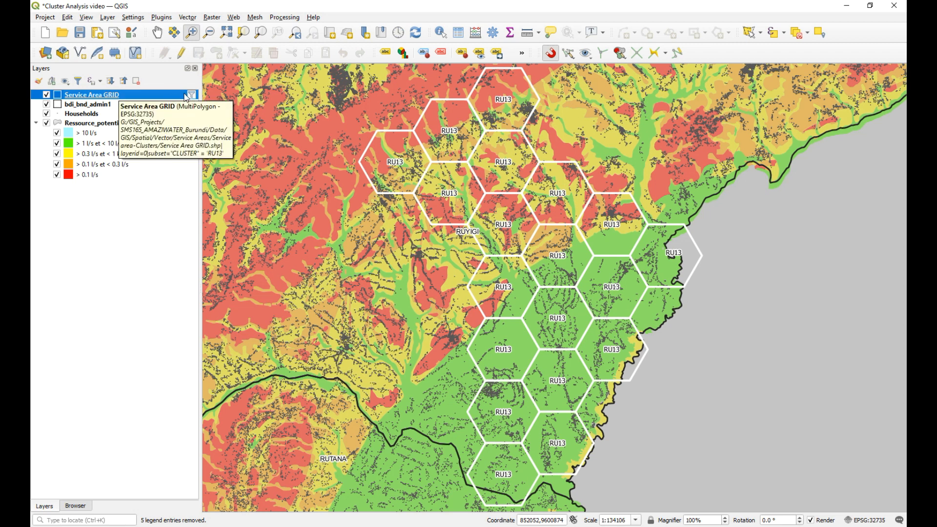
Inspect the provider filter expression set on the Service Area GRID layer, leaving it unmodified
right_click(139, 97)
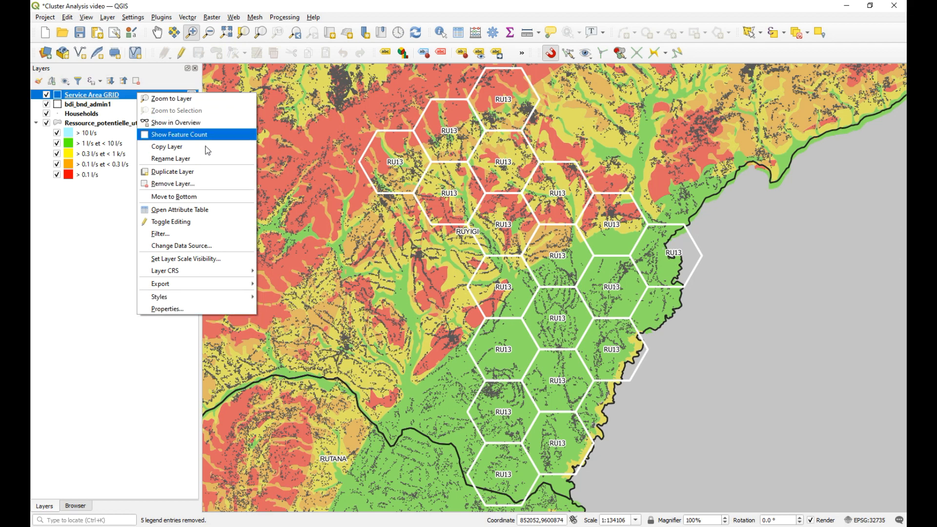
click(203, 234)
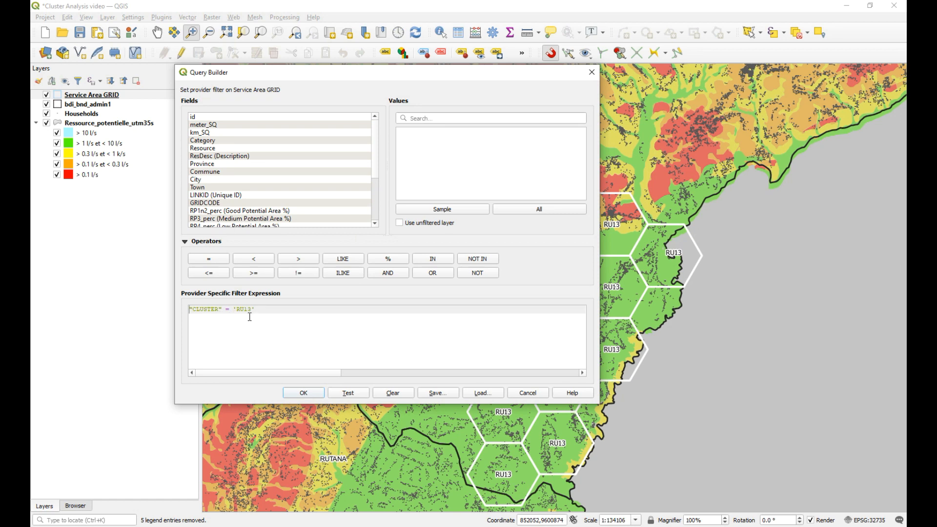
click(592, 72)
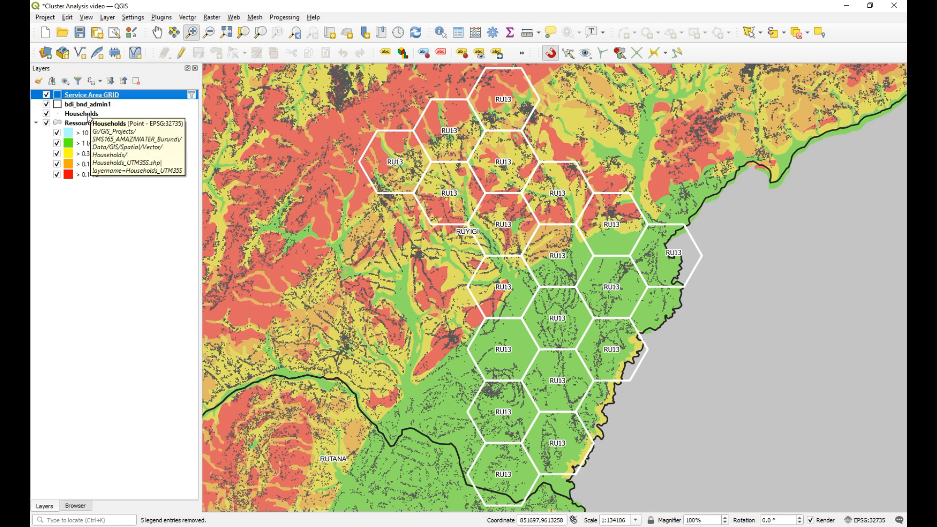
Switch to the Excel workbook Cluster Analysis - GIS Modeling.xlsx, review the cluster variables and resource potential table, and return to QGIS
click(97, 114)
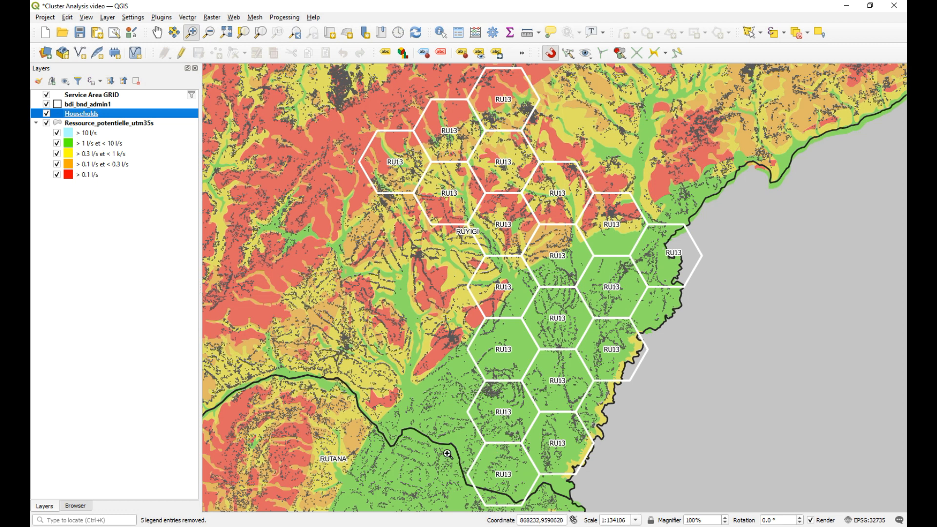
click(336, 526)
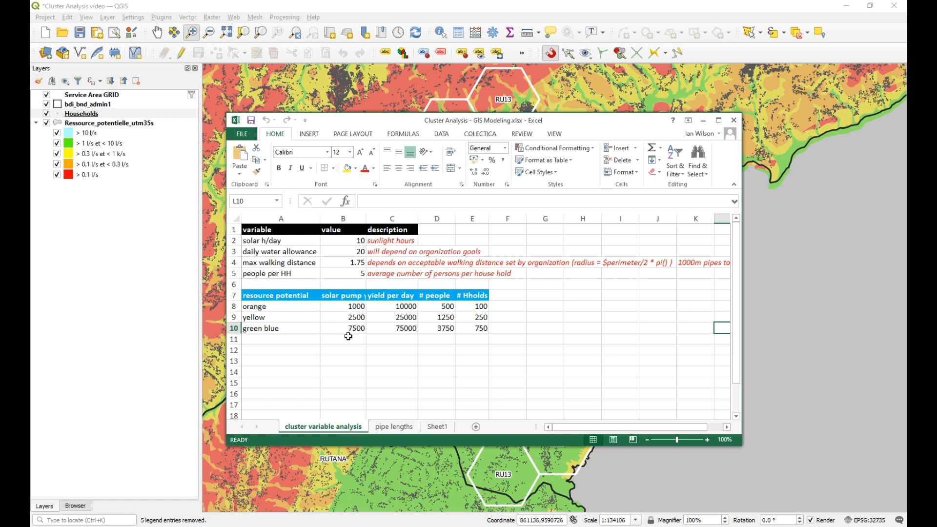
click(704, 121)
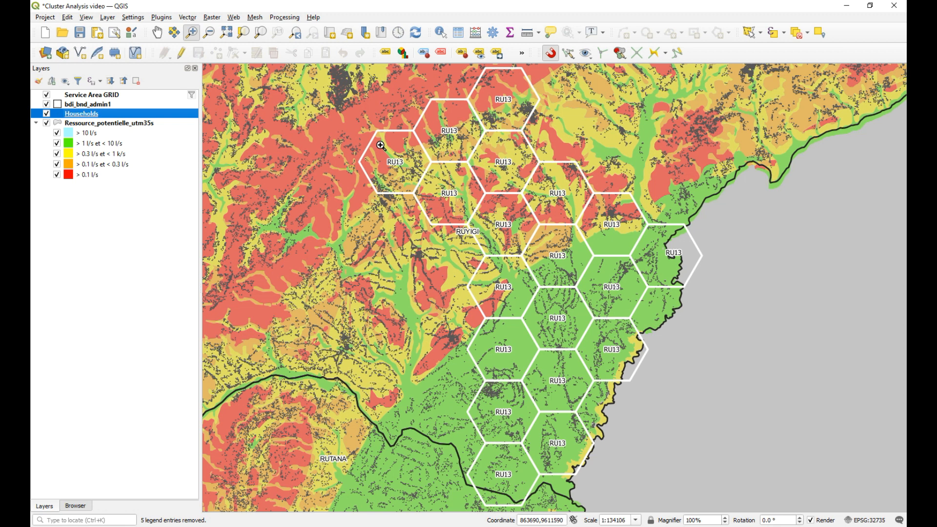
Create a point shapefile named new_layer.shp in the Cluster Analysis favorite folder, using the project CRS EPSG:32735 - WGS 84 / UTM zone 35S
click(75, 506)
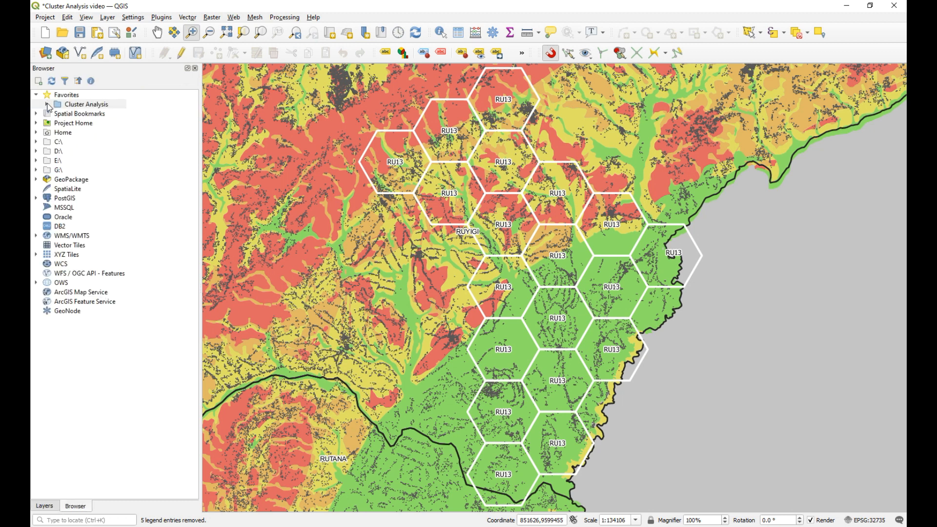
click(48, 108)
right_click(85, 106)
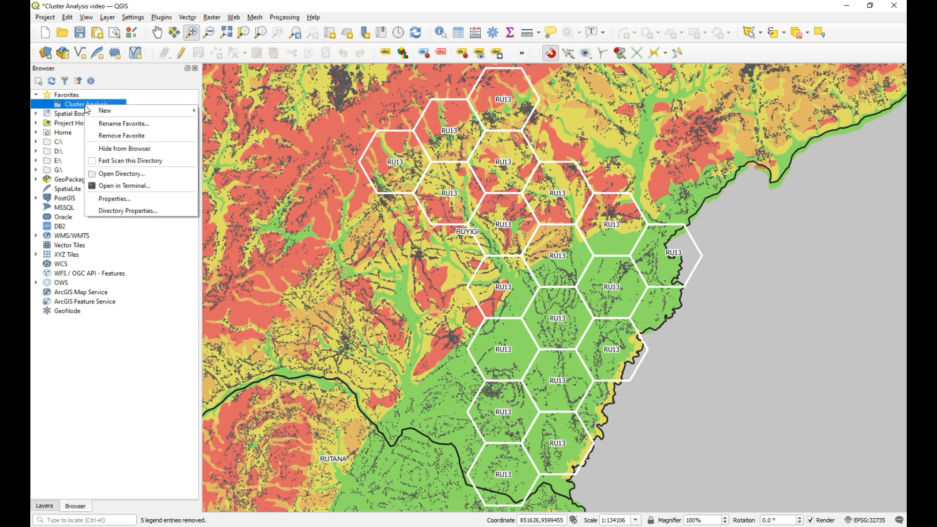
mouse_move(146, 111)
click(247, 135)
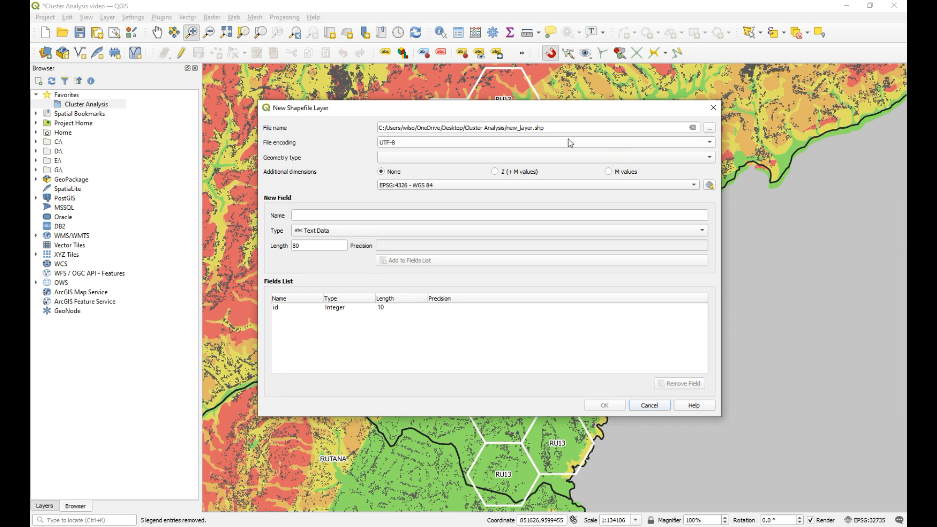
click(488, 158)
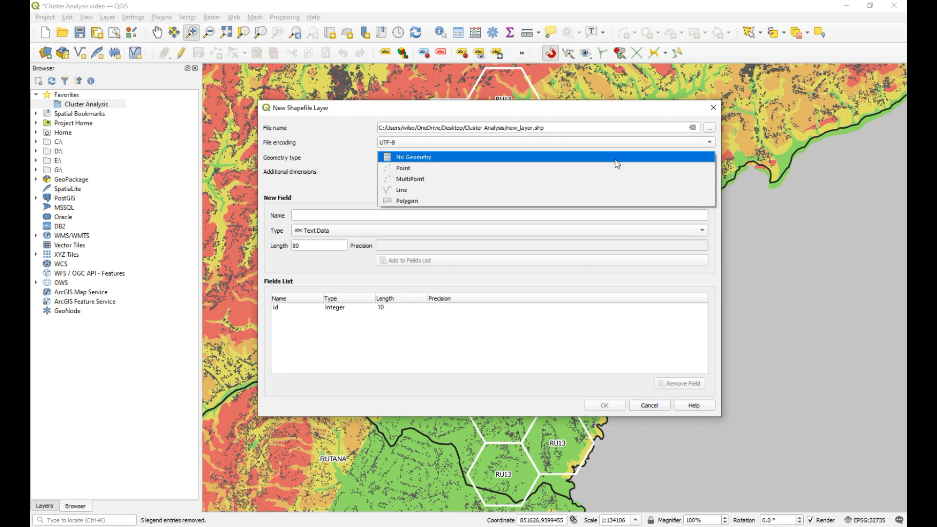
click(440, 169)
click(519, 185)
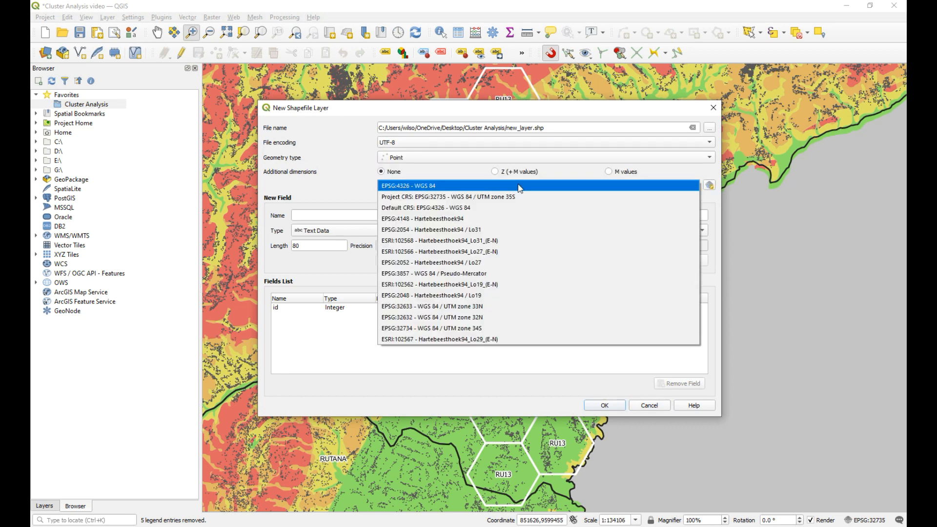
click(522, 198)
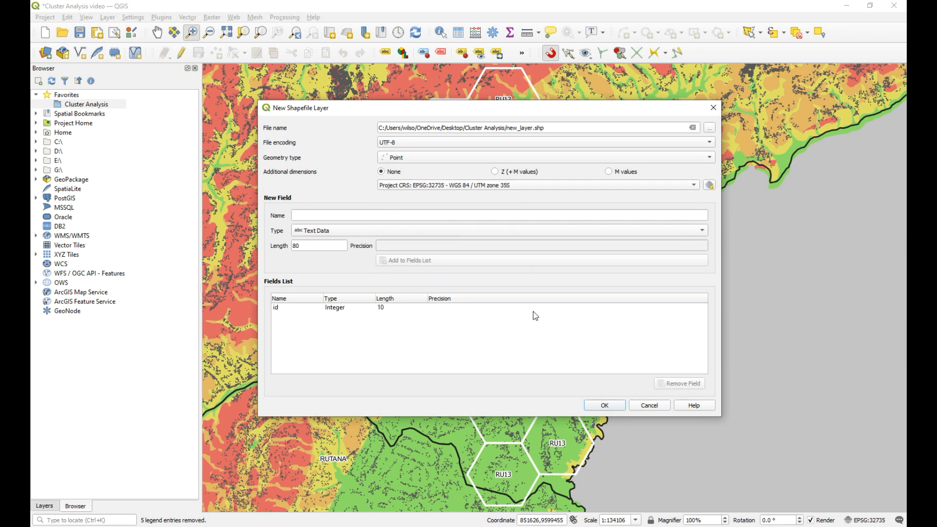
click(601, 407)
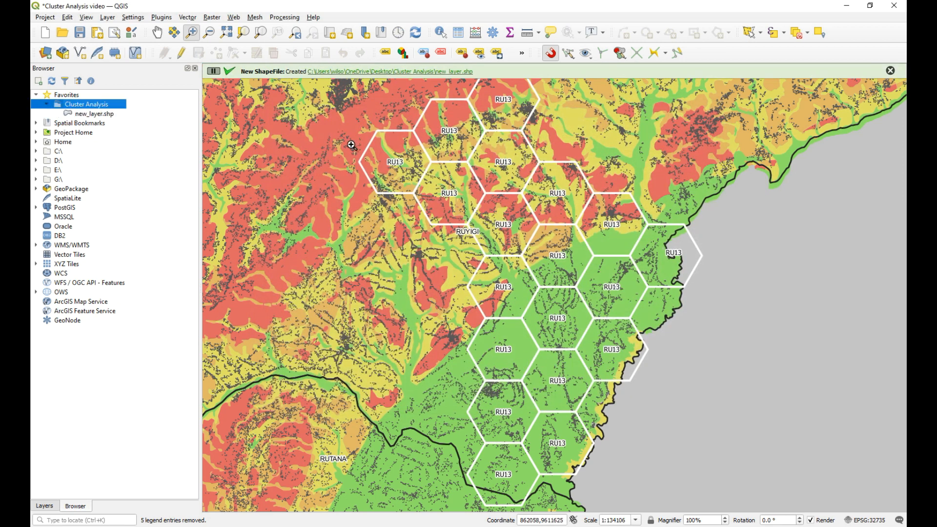
Add new_layer.shp from the Cluster Analysis folder to the project and return to the layer list
click(53, 508)
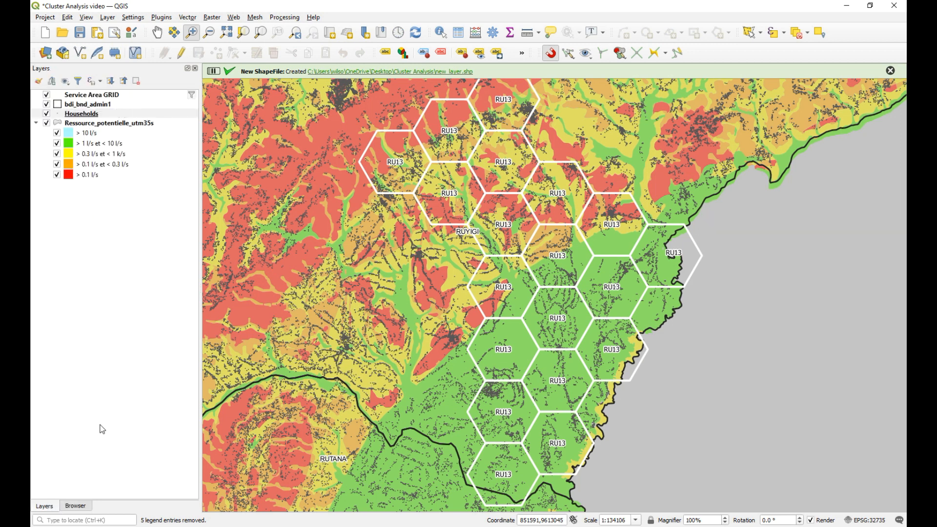
click(83, 507)
click(89, 114)
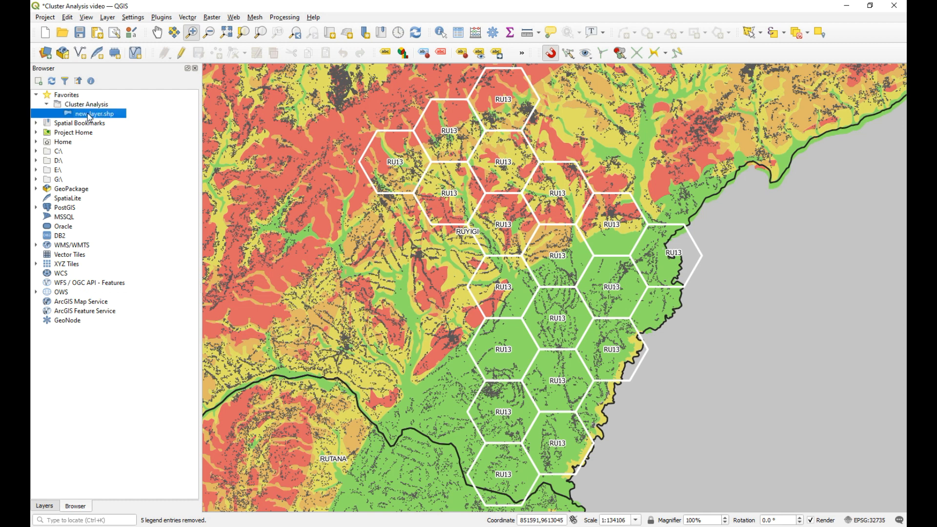
click(44, 507)
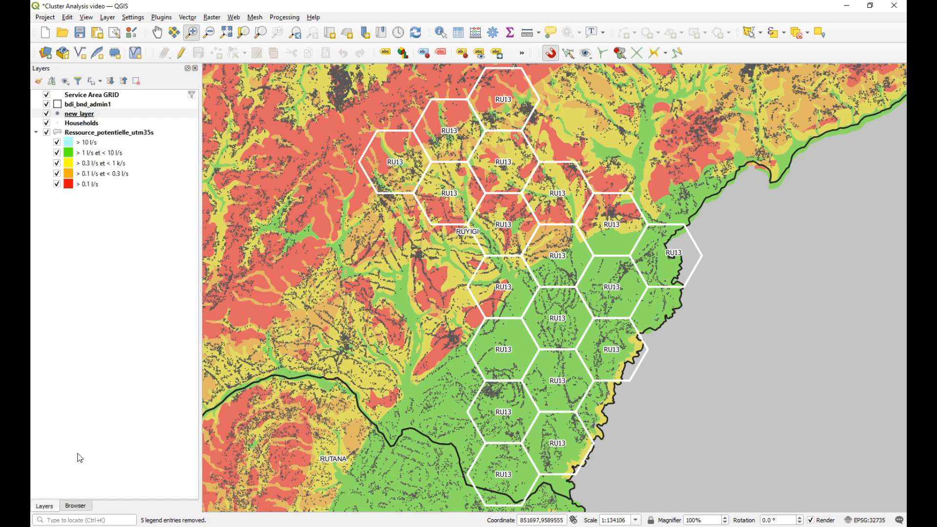
Digitize one point in new_layer on the empty grey area southeast of the hexagon grid, leaving its id blank, and save the layer edits
click(181, 53)
click(216, 52)
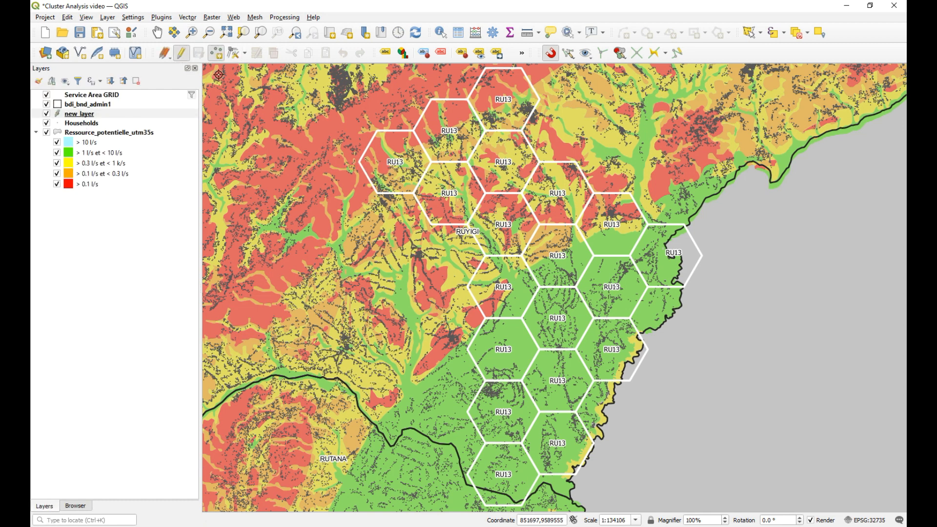
click(757, 433)
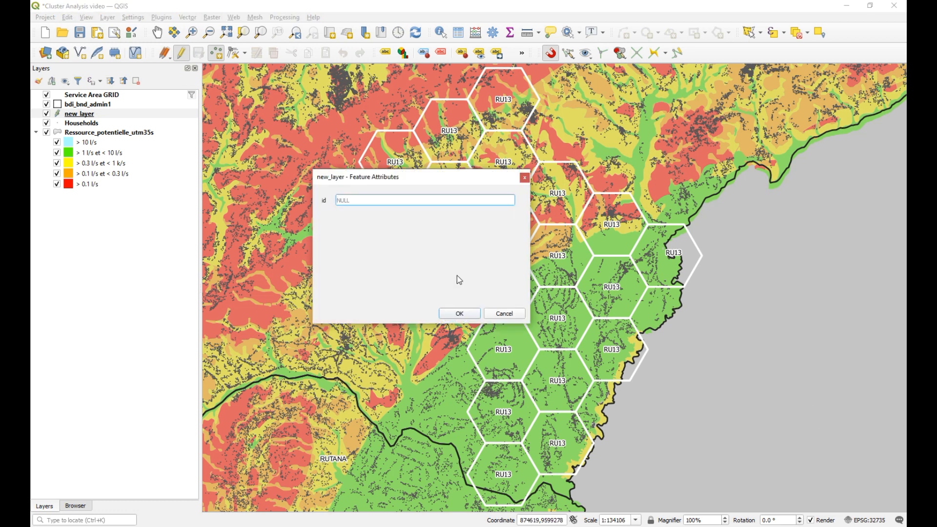
click(459, 314)
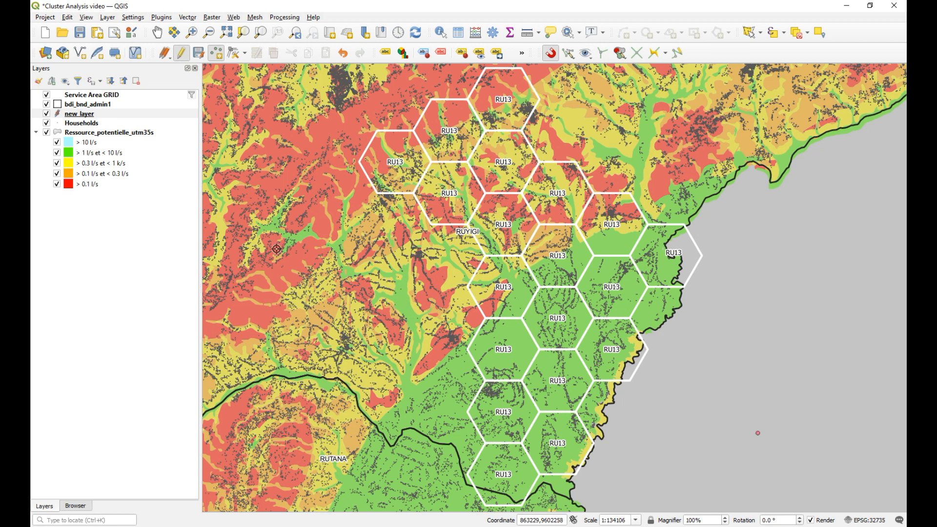
click(181, 53)
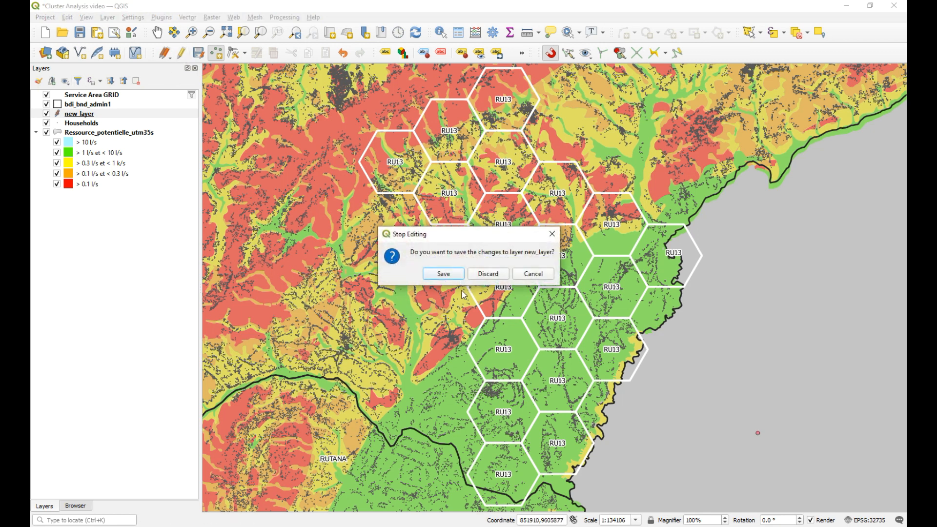
click(441, 271)
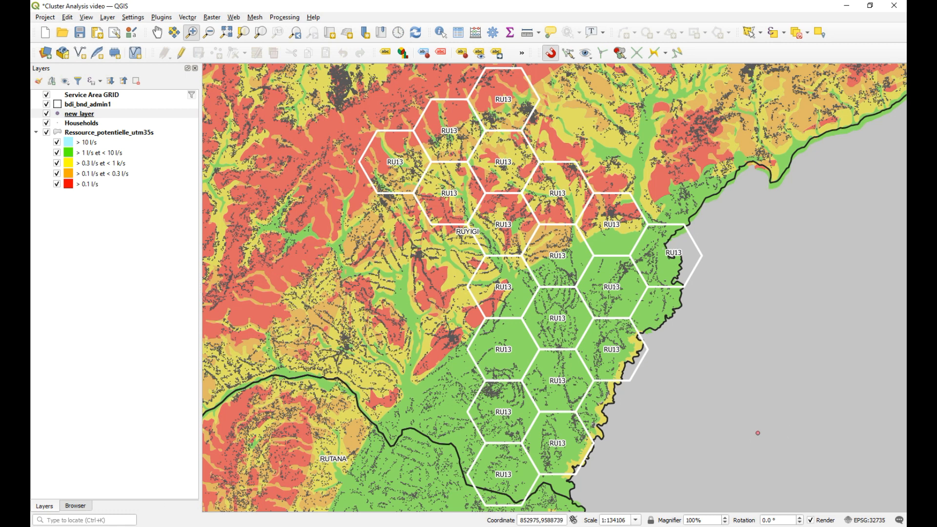
Set up the Buffer algorithm on new_layer with a distance of 2750 meters and 10 segments
click(116, 520)
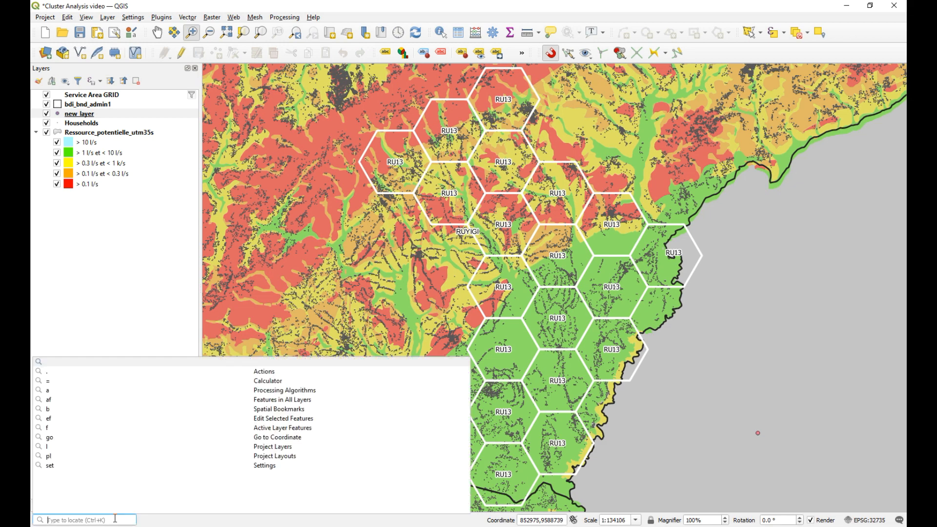
text(b)
text(ffer)
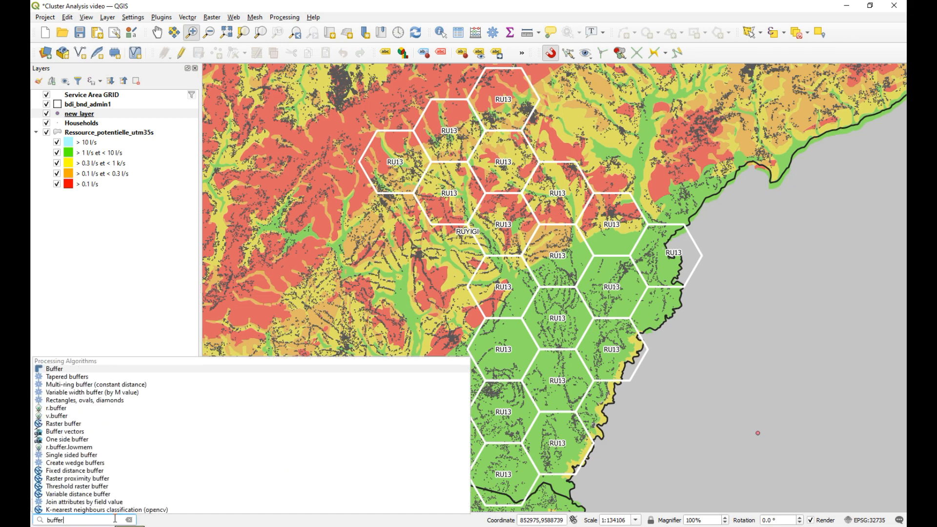
click(60, 369)
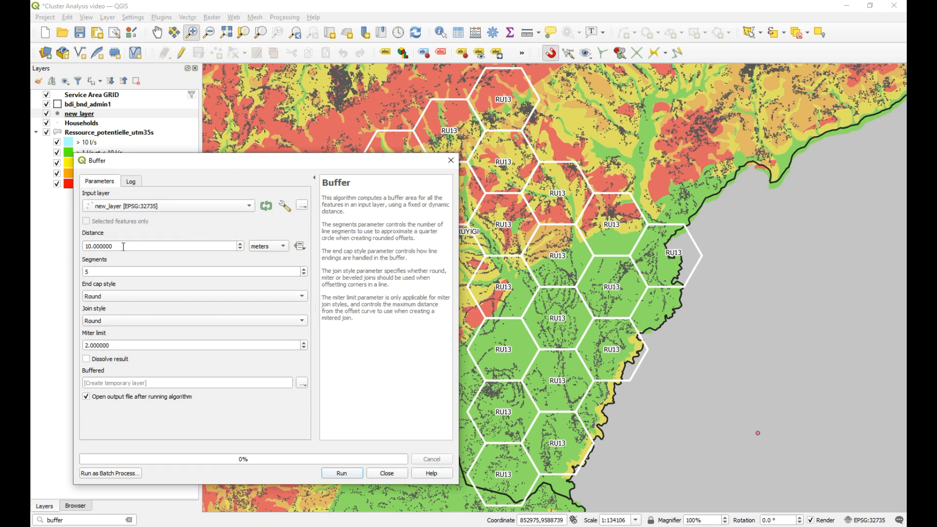
drag(124, 247, 43, 243)
text(2750)
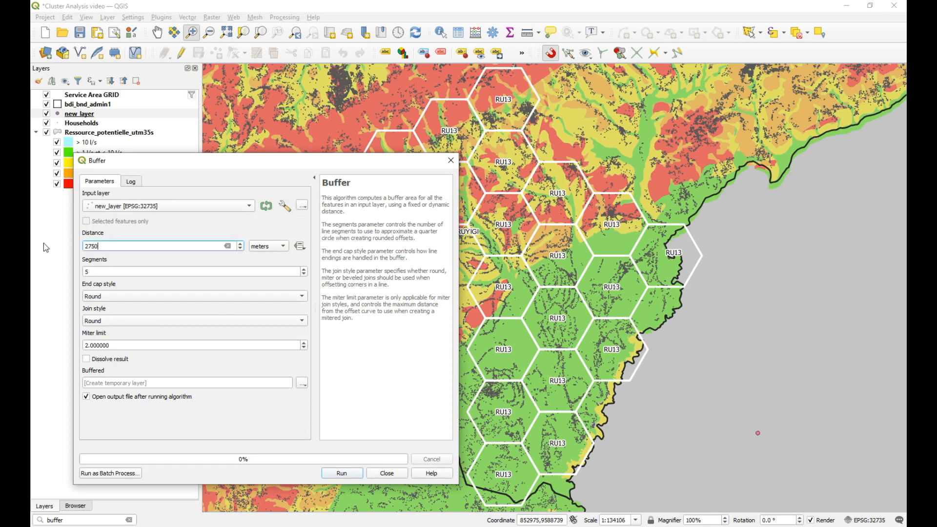
key(Tab)
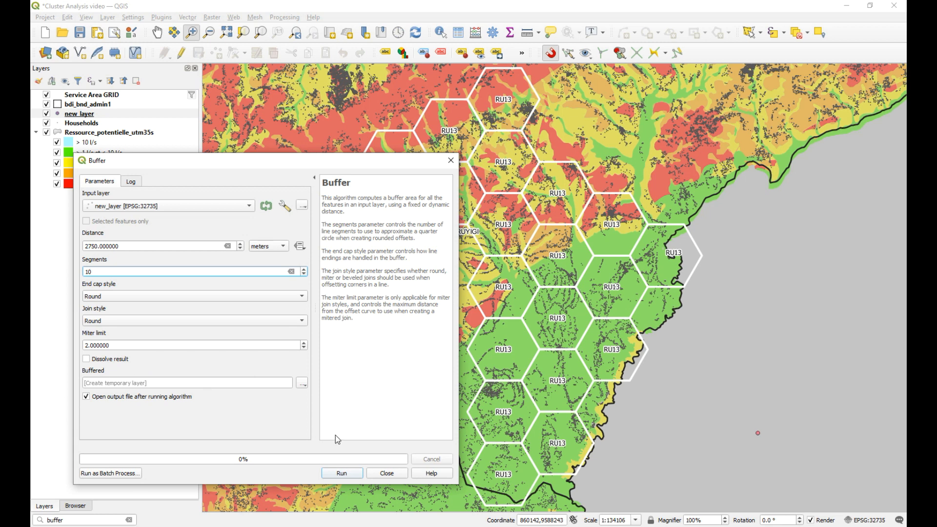
Run the buffer as a temporary layer and move the Buffered layer beneath new_layer in the layer order
click(342, 474)
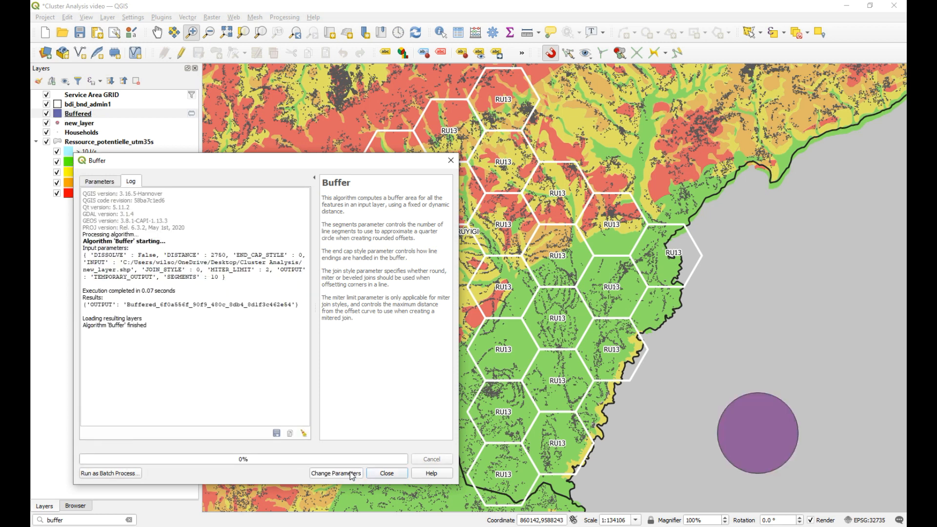
click(384, 473)
drag(101, 119, 110, 125)
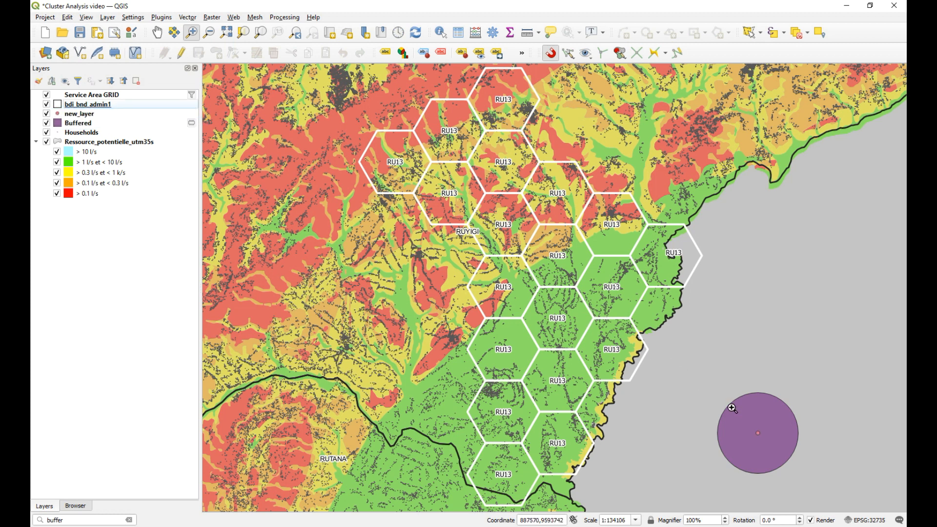
Make the Buffered scratch layer permanent as the ESRI Shapefile ServiceAreaCircle in the Cluster Analysis folder on the Desktop
click(100, 123)
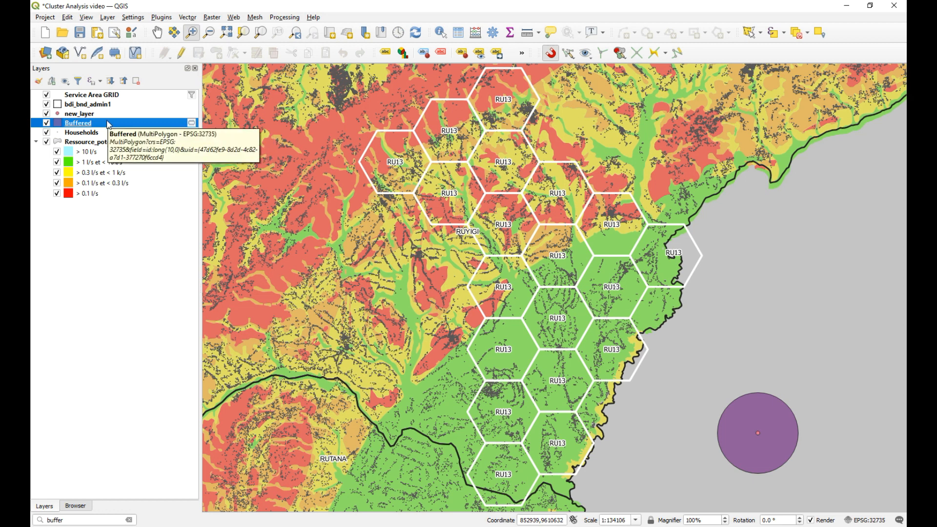
right_click(107, 125)
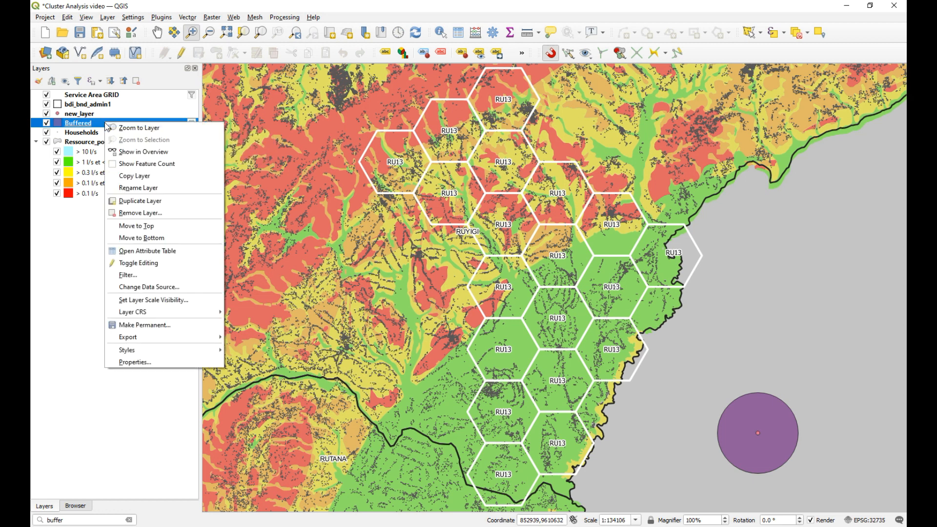
click(178, 326)
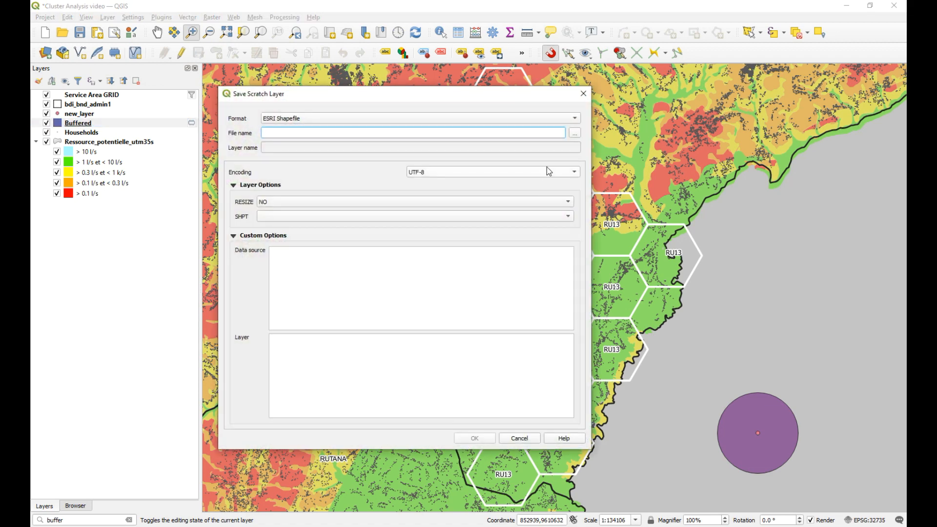
click(576, 133)
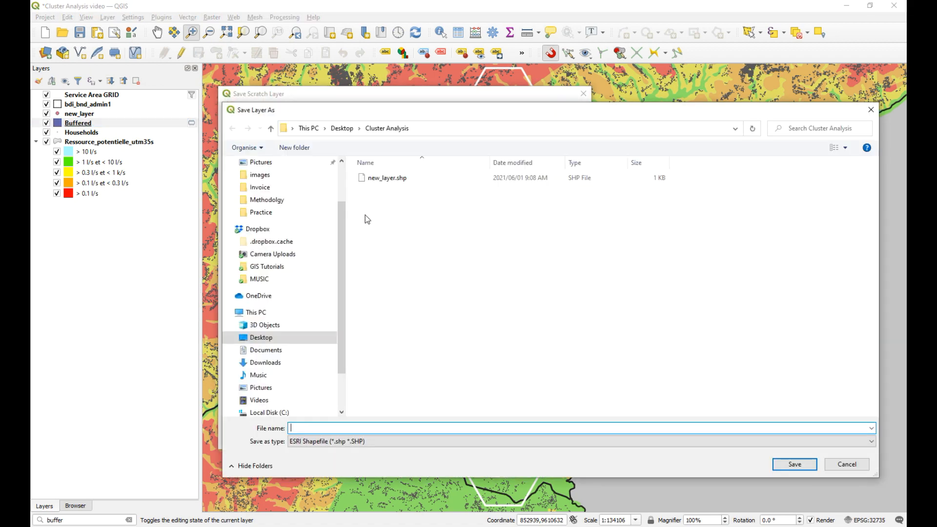
drag(343, 220, 330, 178)
click(299, 183)
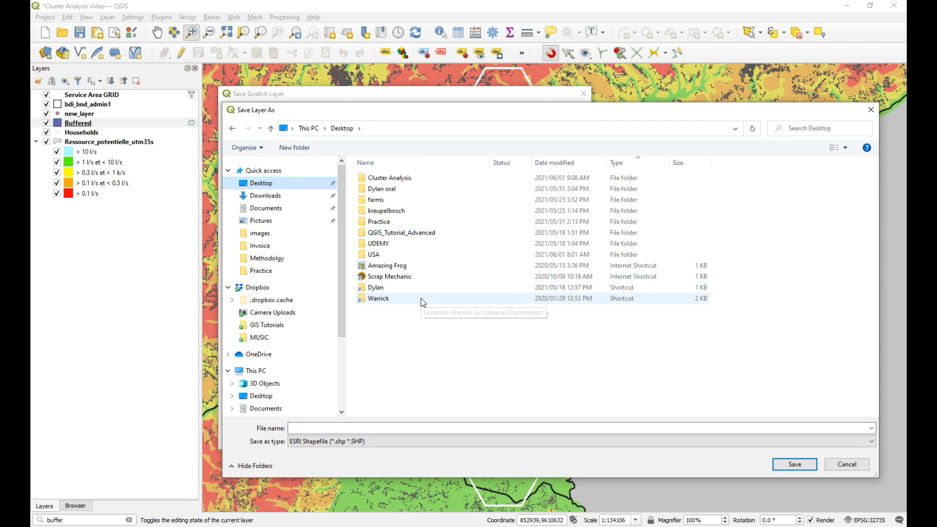
click(417, 181)
double_click(418, 181)
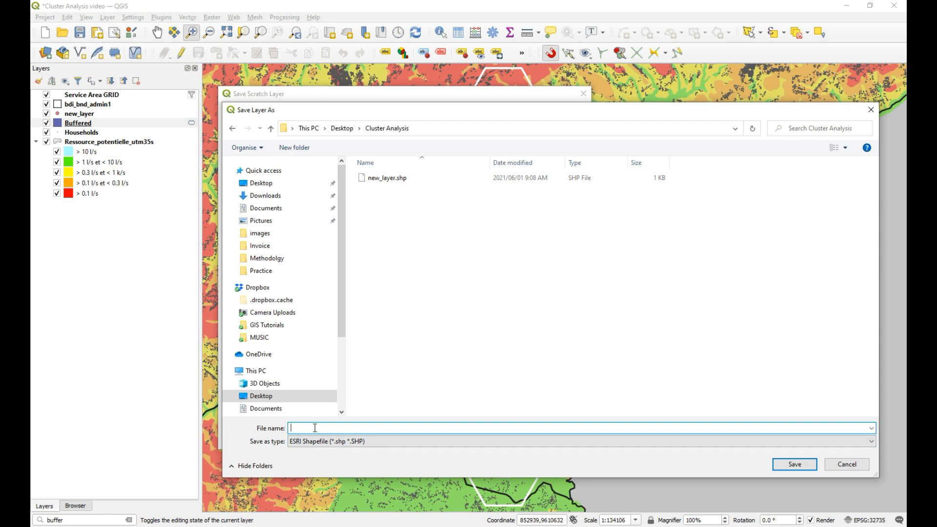
text(ServiceAreaCircle)
click(796, 465)
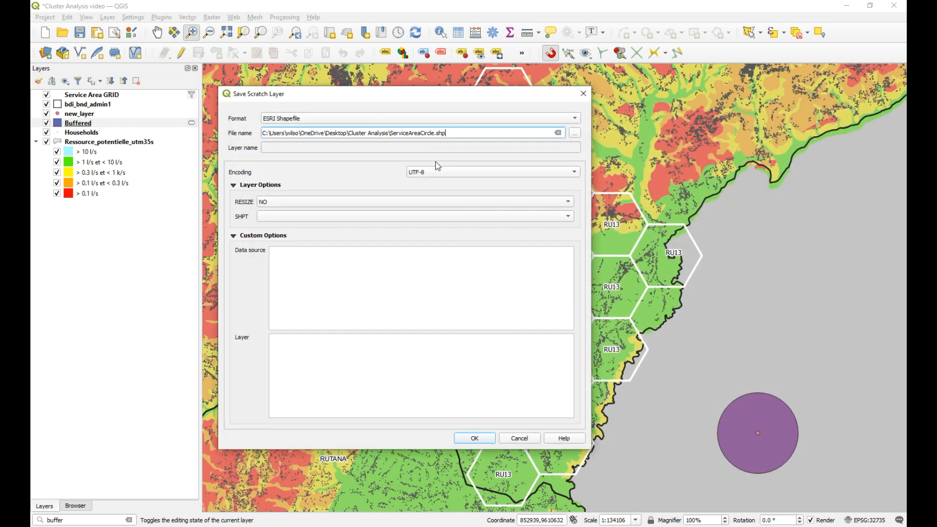
click(488, 441)
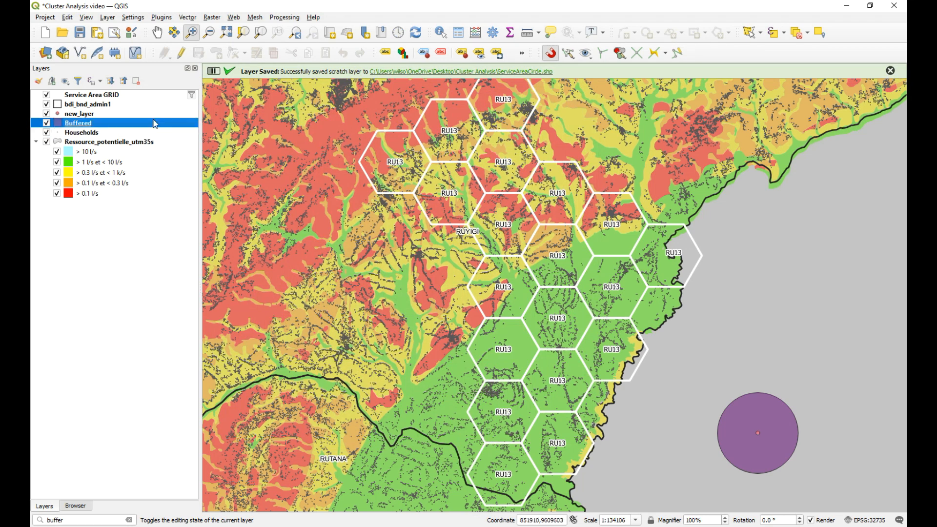
Rename the Buffered layer as Service Area Circle
right_click(103, 122)
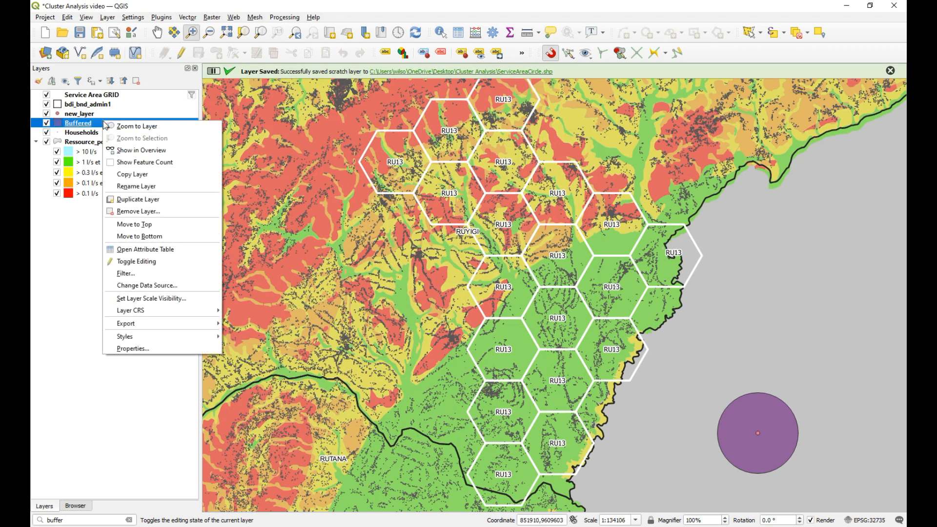
click(160, 187)
text(Ser)
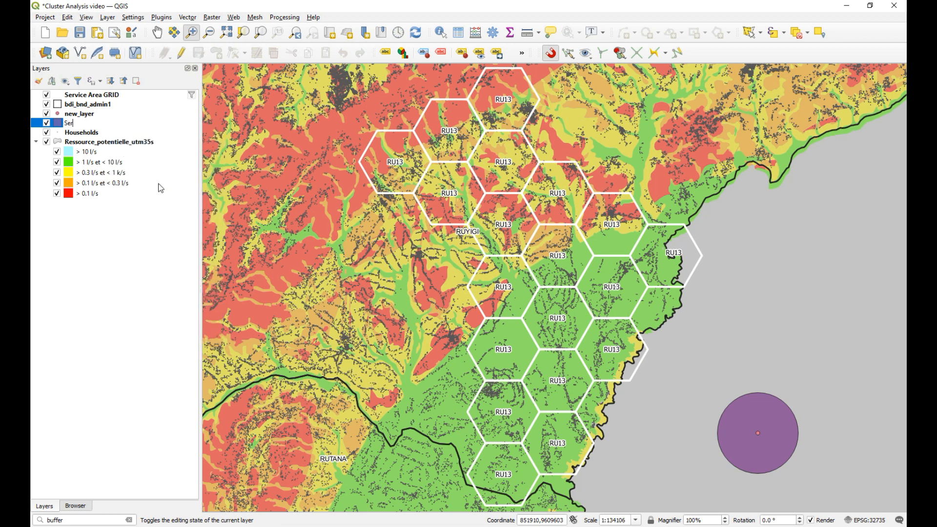
text(vice Area Circle)
key(Return)
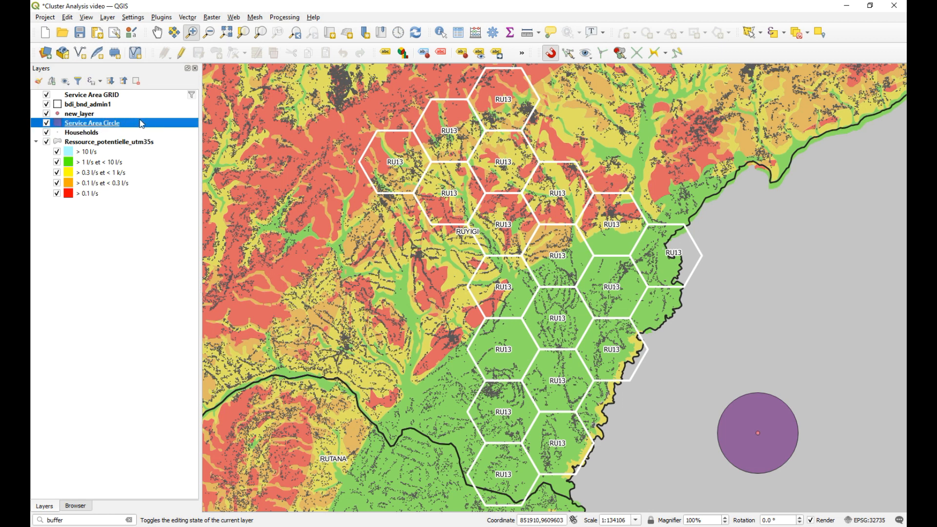
Set the fill style of the Service Area Circle layer's simple fill to Dense 4 and close the styling options
right_click(745, 58)
click(747, 139)
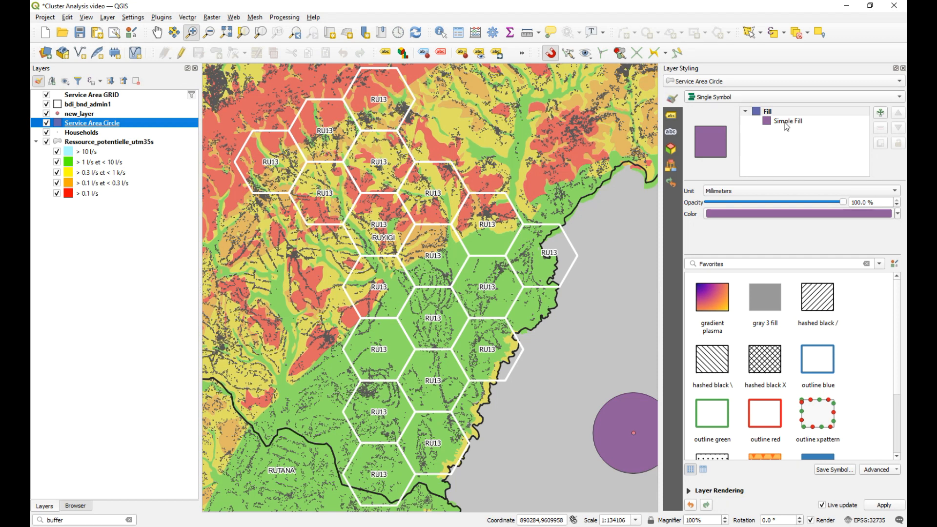
click(787, 122)
click(802, 227)
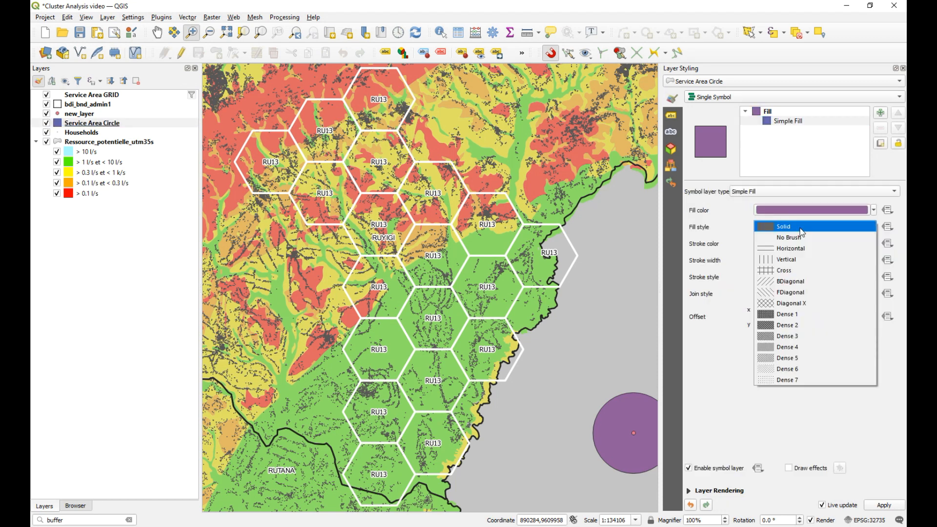
click(782, 347)
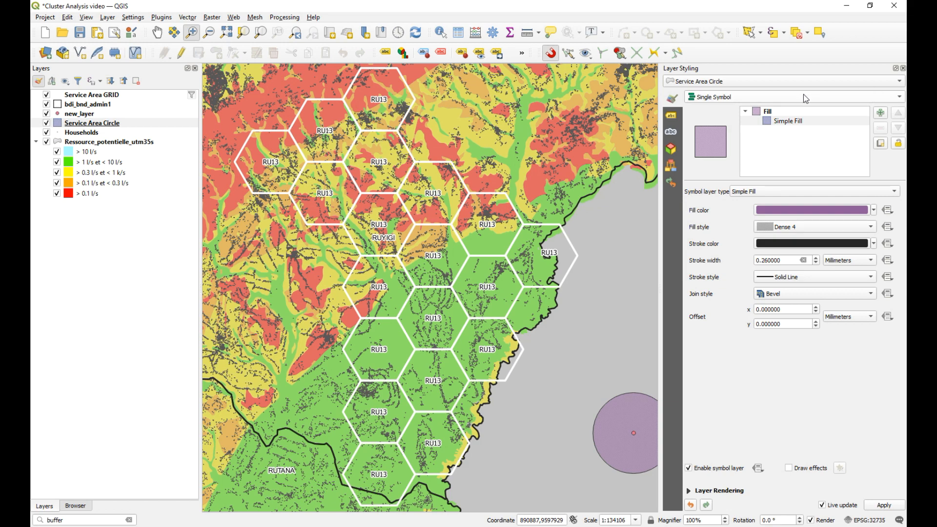
click(903, 68)
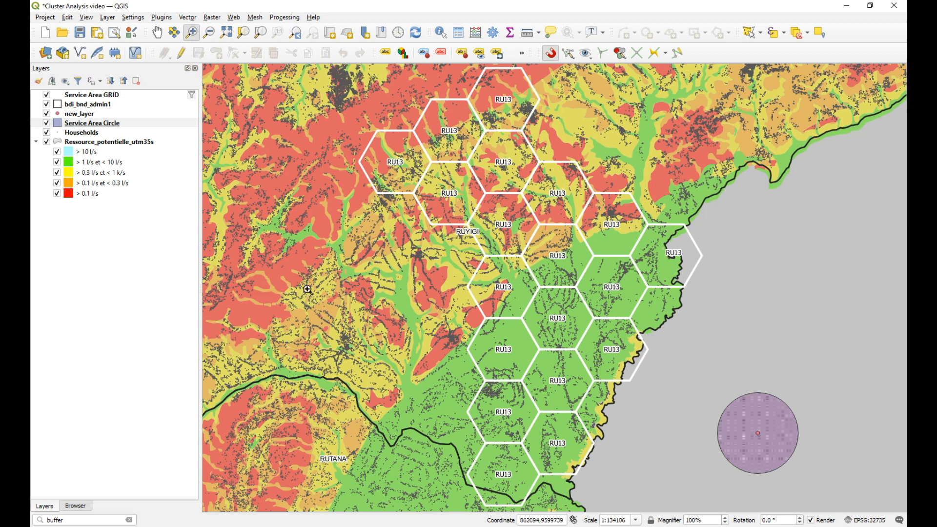
Add a whole-number field hholds of length 10 to the Service Area Circle attribute table, filled with the value 0
click(124, 127)
right_click(124, 126)
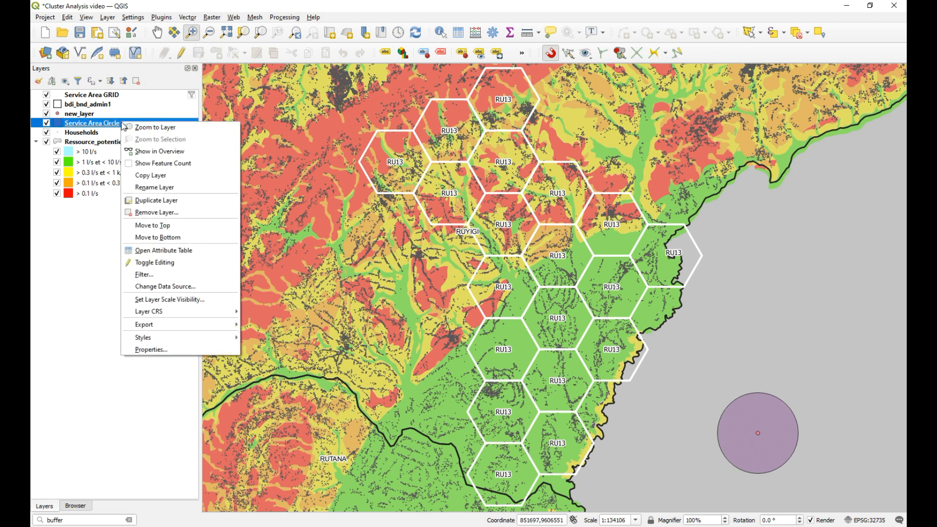
click(205, 255)
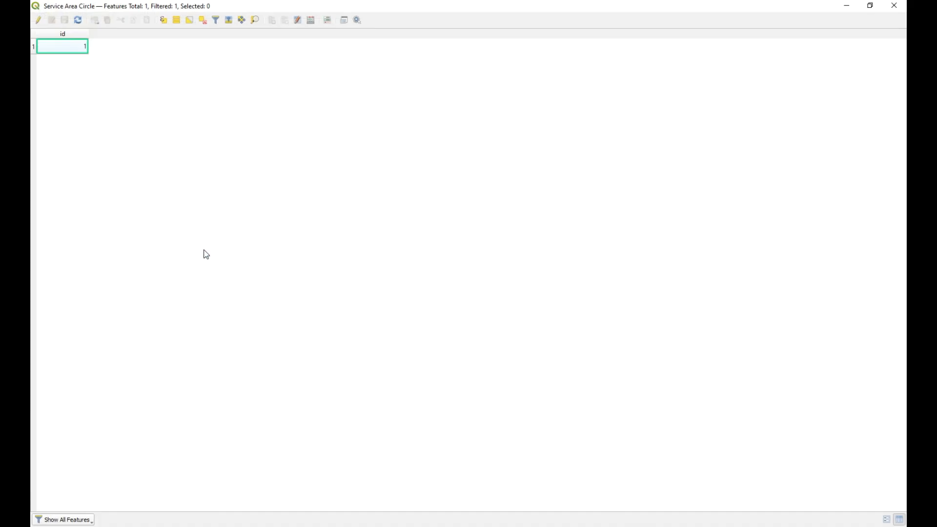
click(39, 21)
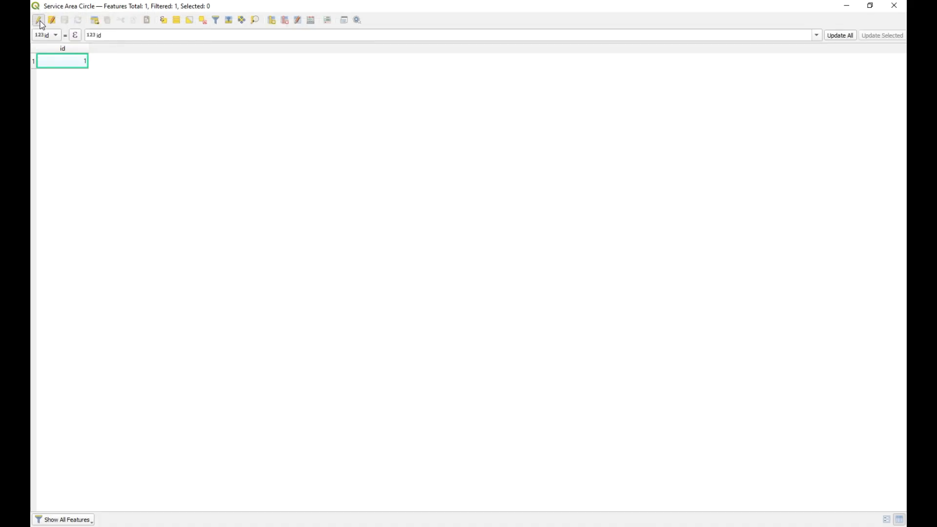
click(311, 21)
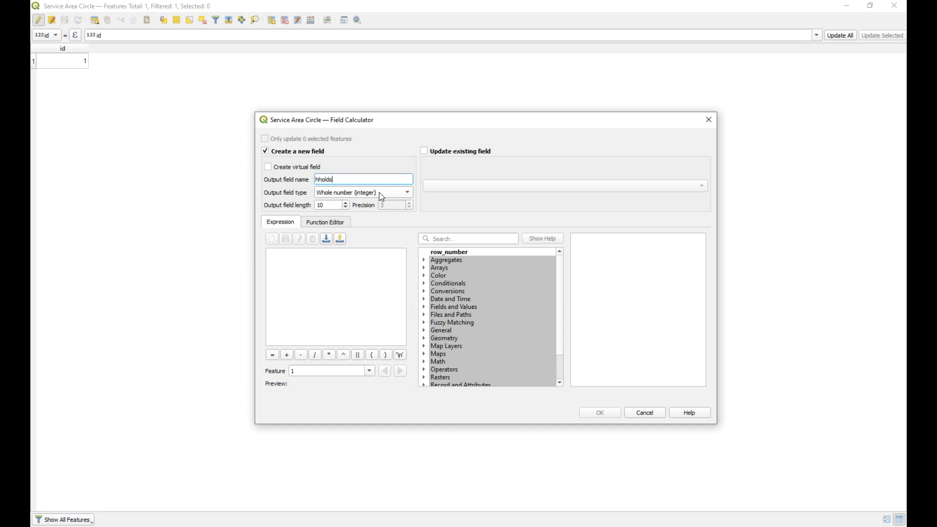
text(hholds)
click(336, 275)
text(0)
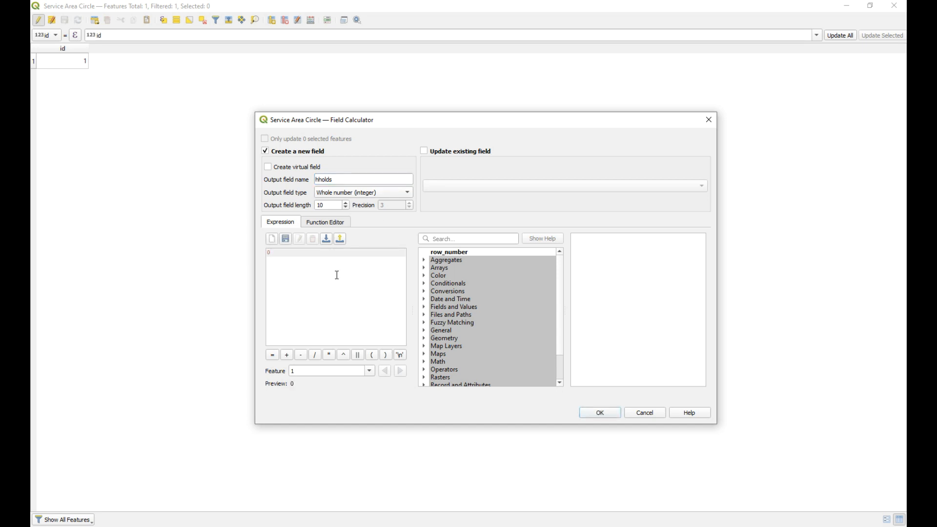
click(605, 414)
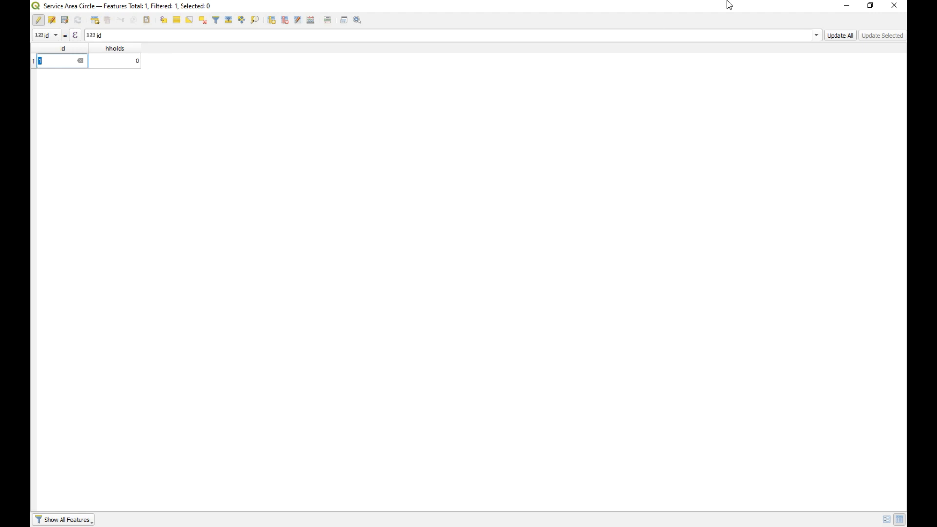
Close the attribute table, stop editing Service Area Circle and save its changes
click(903, 9)
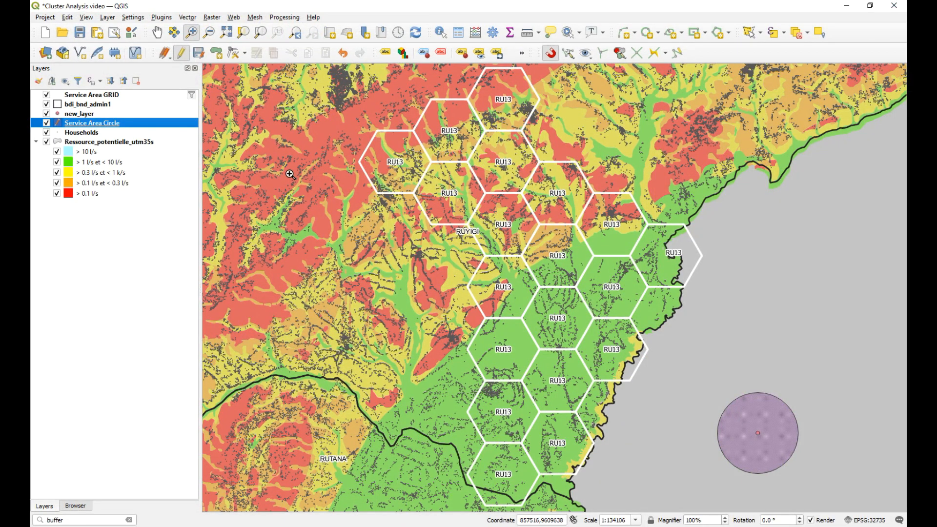
click(179, 57)
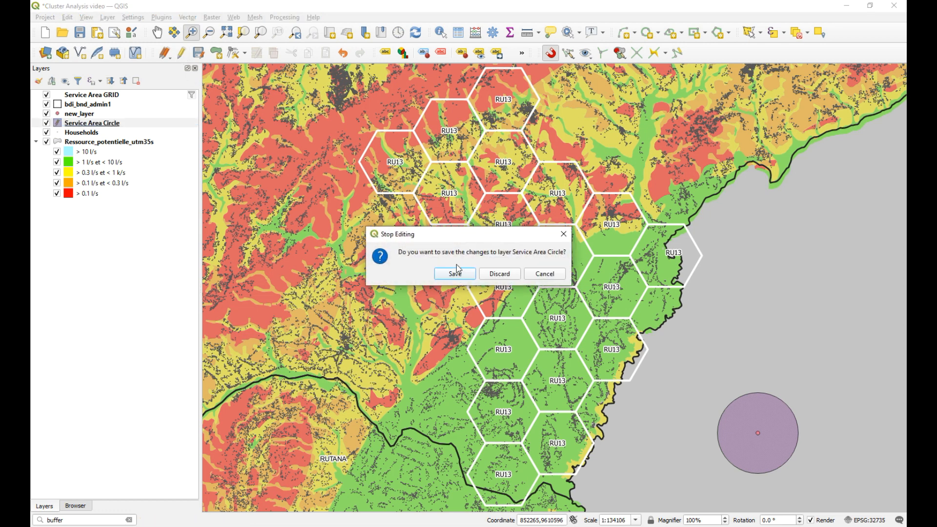
click(460, 272)
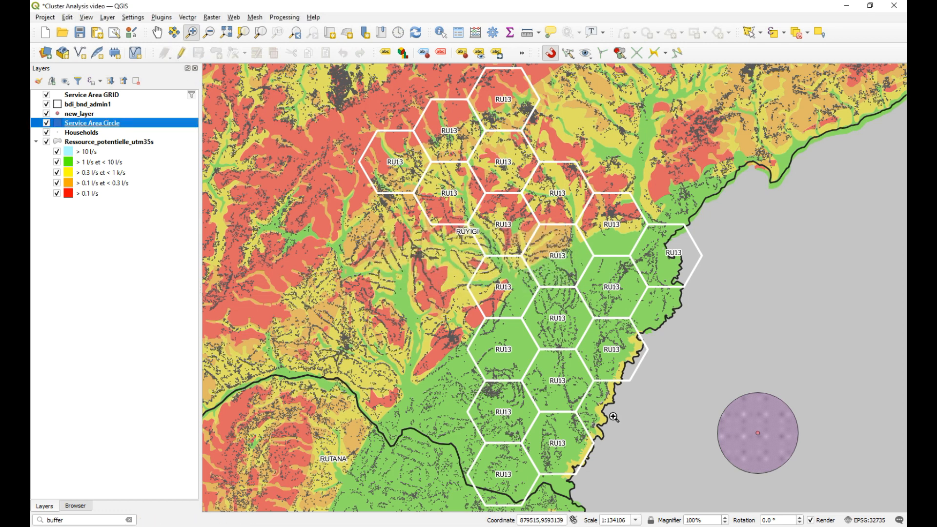
Start editing the Service Area Circle layer and display the Advanced Digitizing tools
click(157, 32)
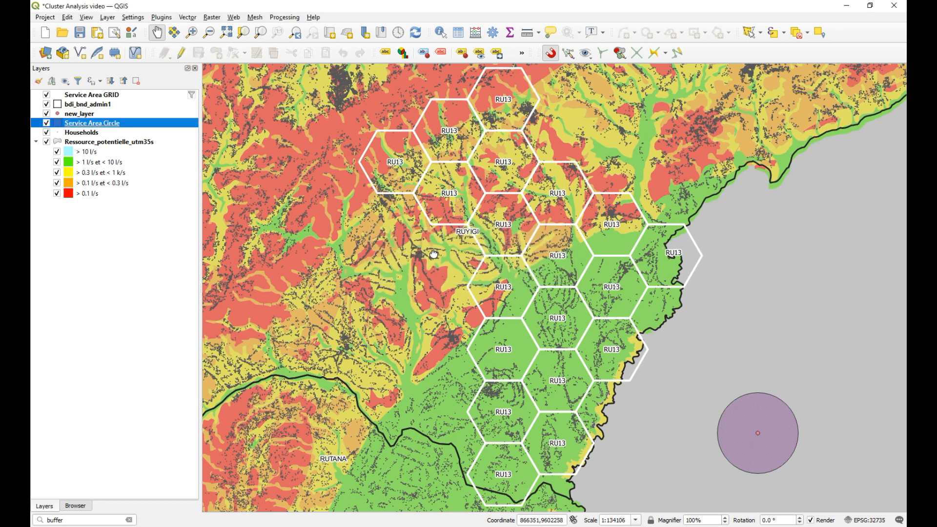
drag(764, 480, 786, 399)
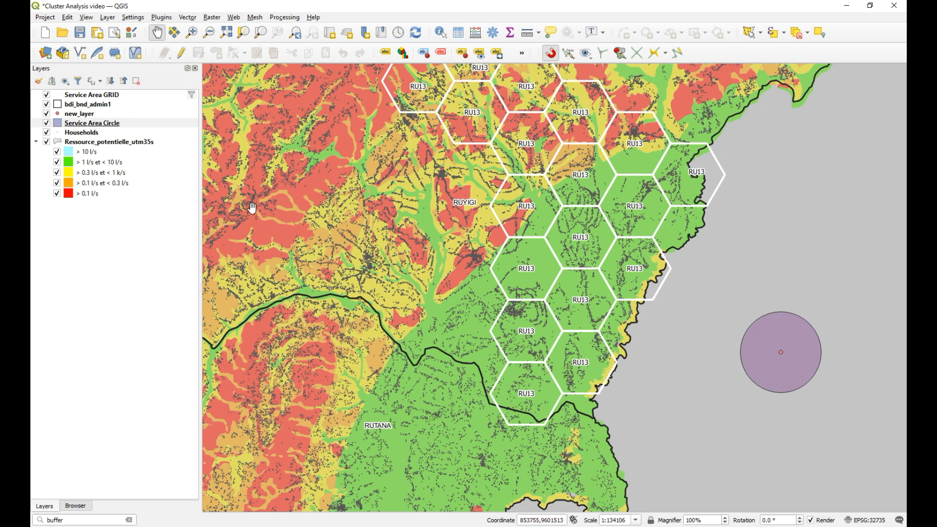
click(117, 124)
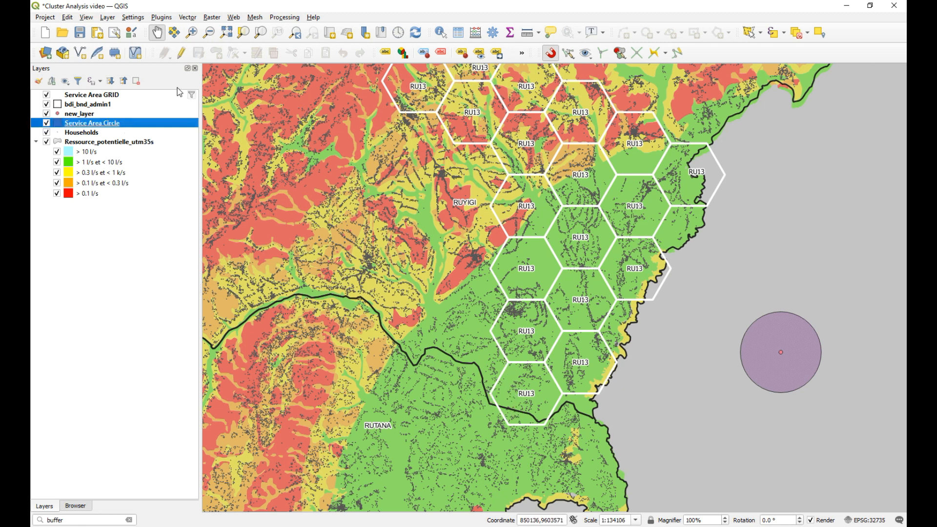
click(182, 54)
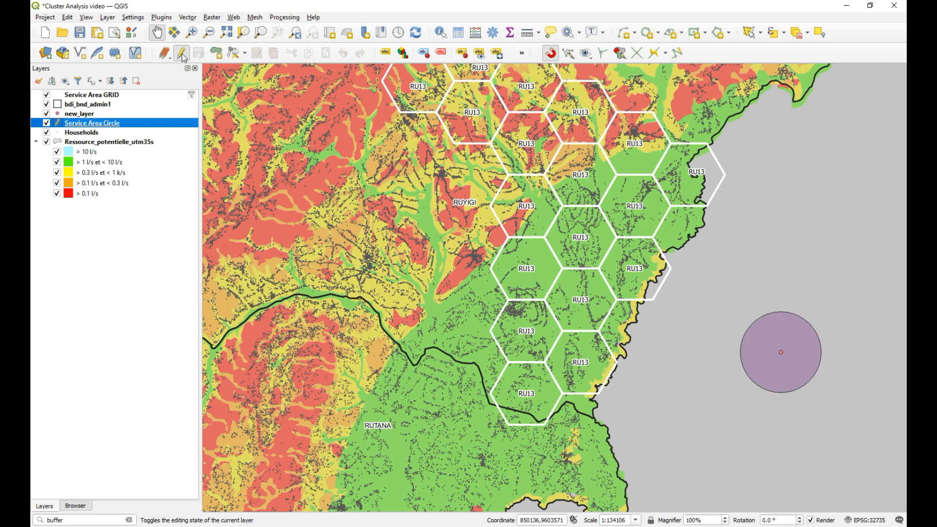
click(761, 33)
click(772, 45)
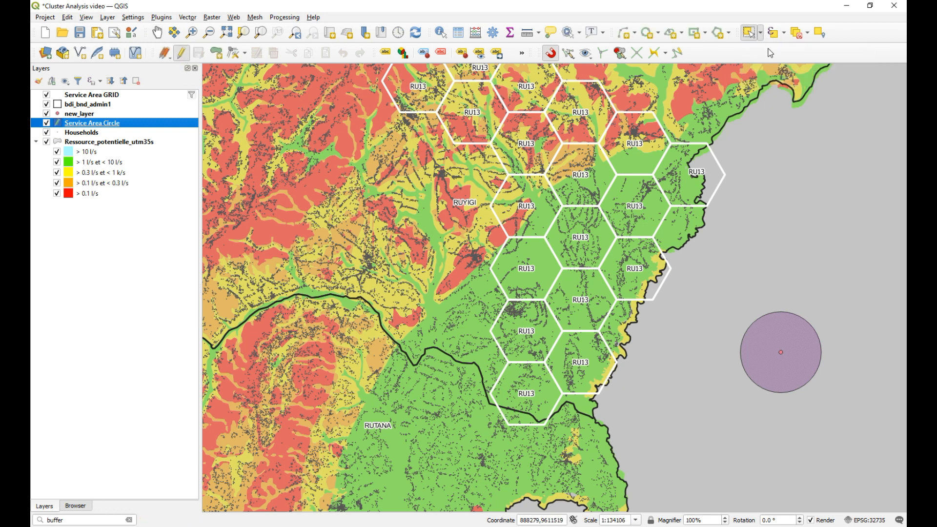
right_click(725, 51)
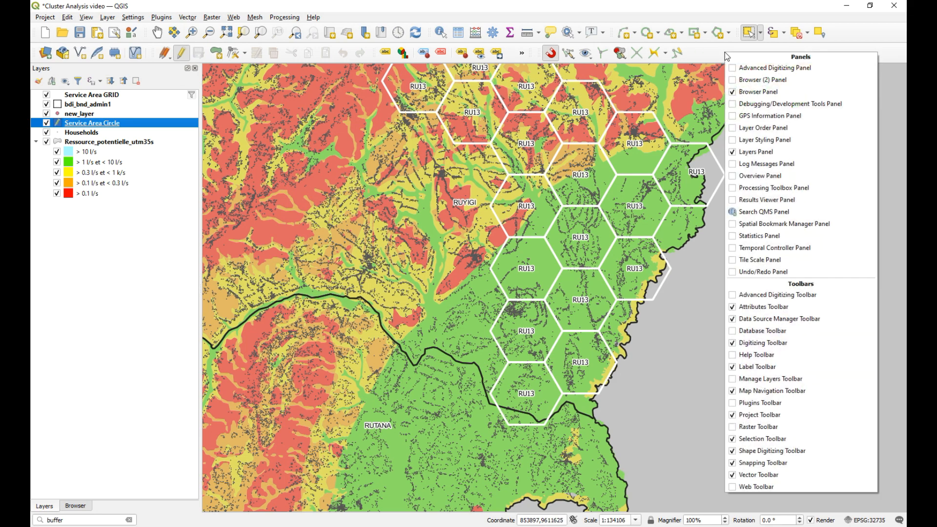
click(733, 296)
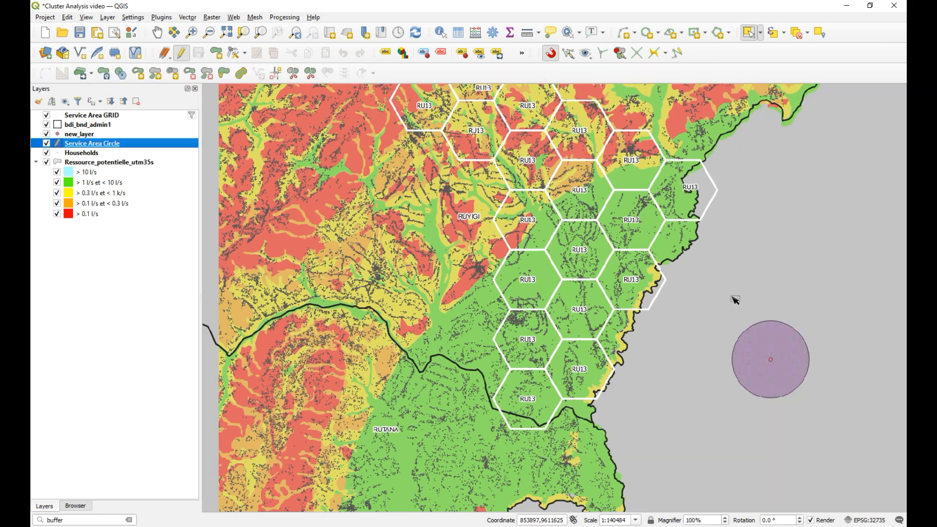
Copy the service area circle from the grey area onto the southernmost hexagon of the grid and end the copying
click(92, 76)
click(105, 100)
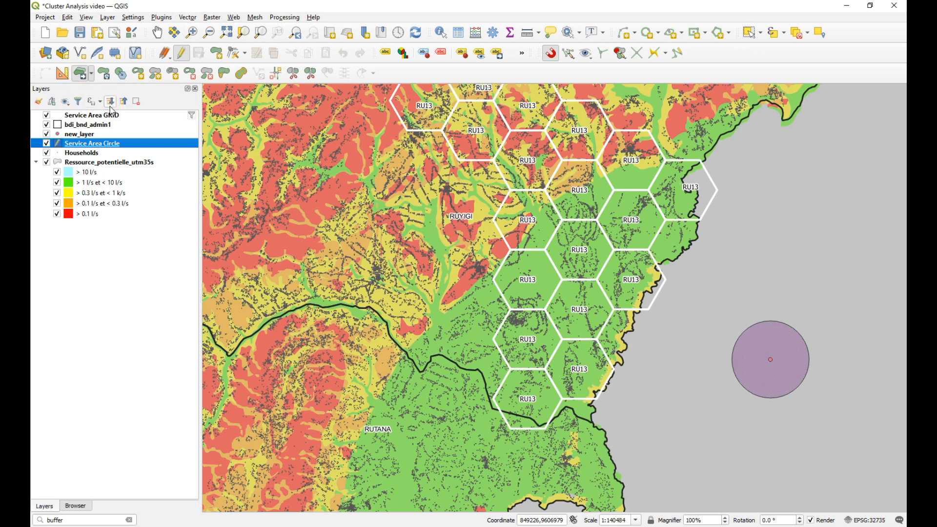
click(755, 362)
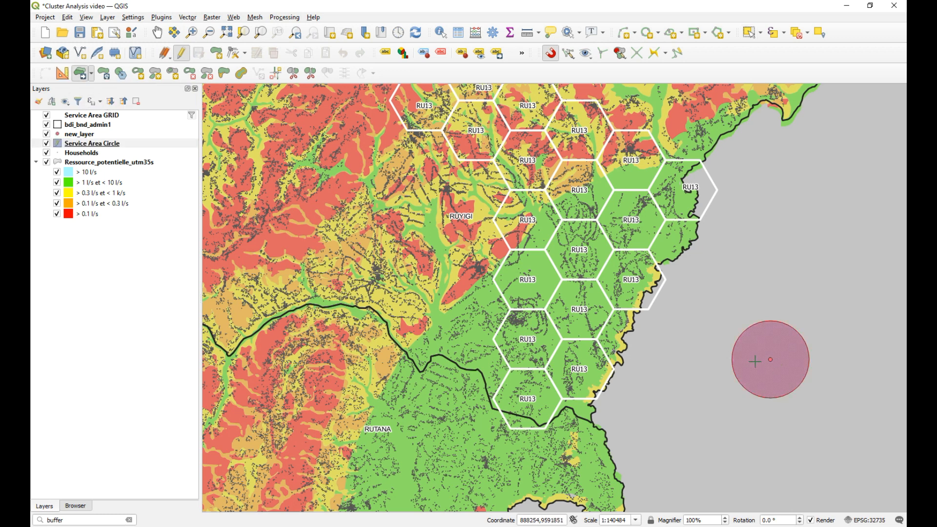
click(511, 400)
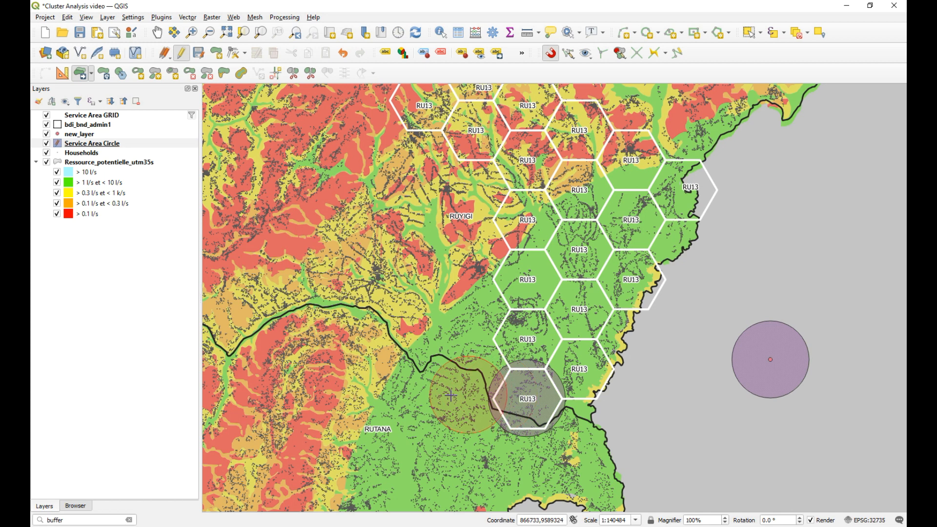
right_click(486, 313)
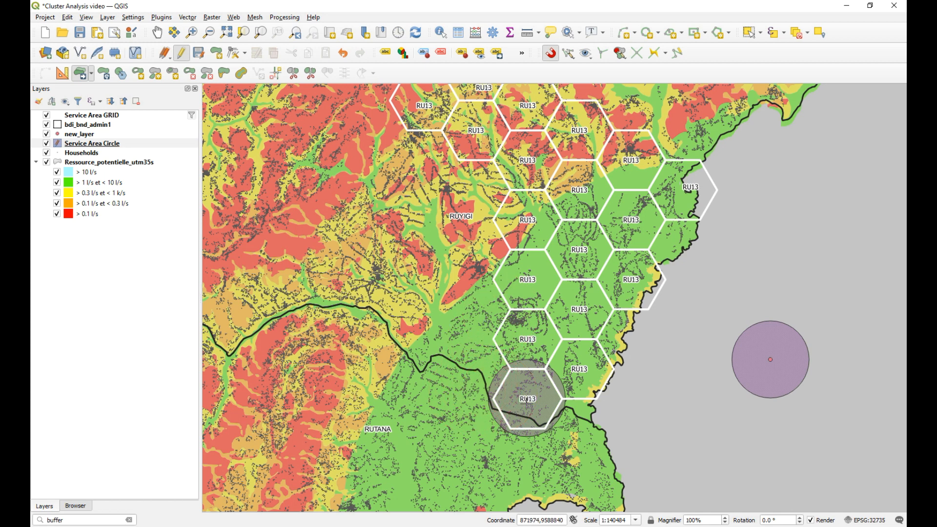
Save the Service Area Circle edits and give the layer single labels showing the hholds field
click(207, 60)
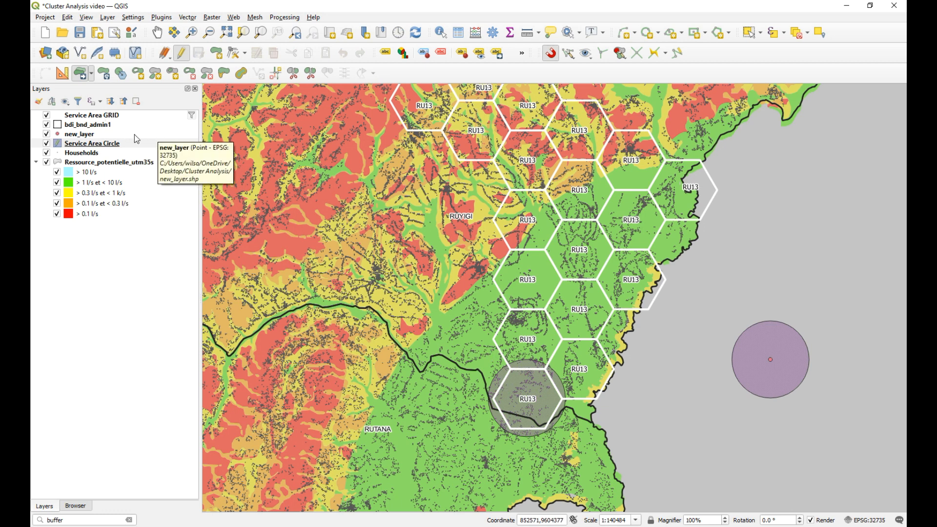
right_click(733, 60)
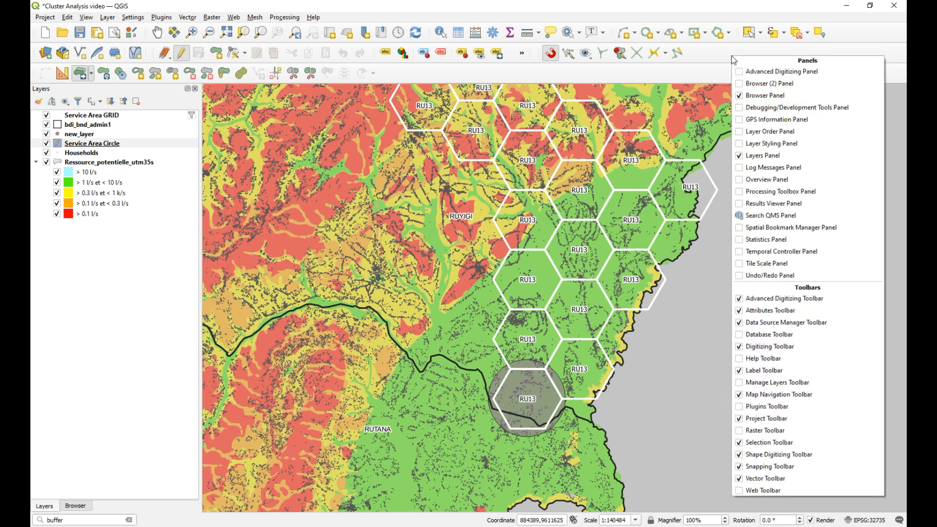
click(741, 144)
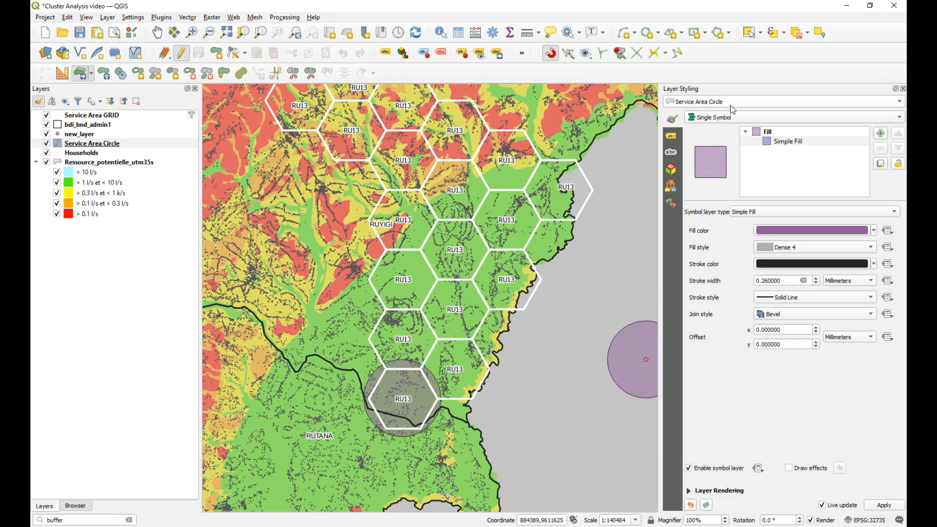
click(677, 135)
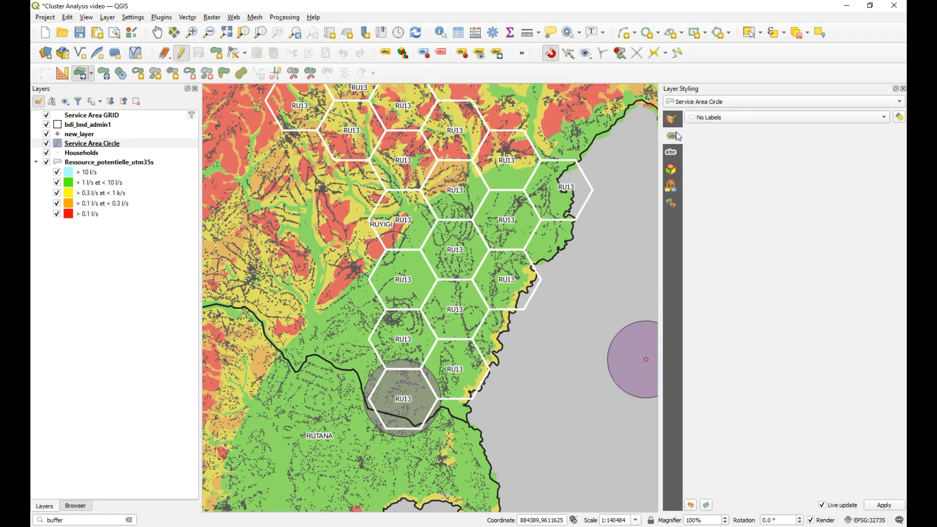
click(766, 117)
click(745, 130)
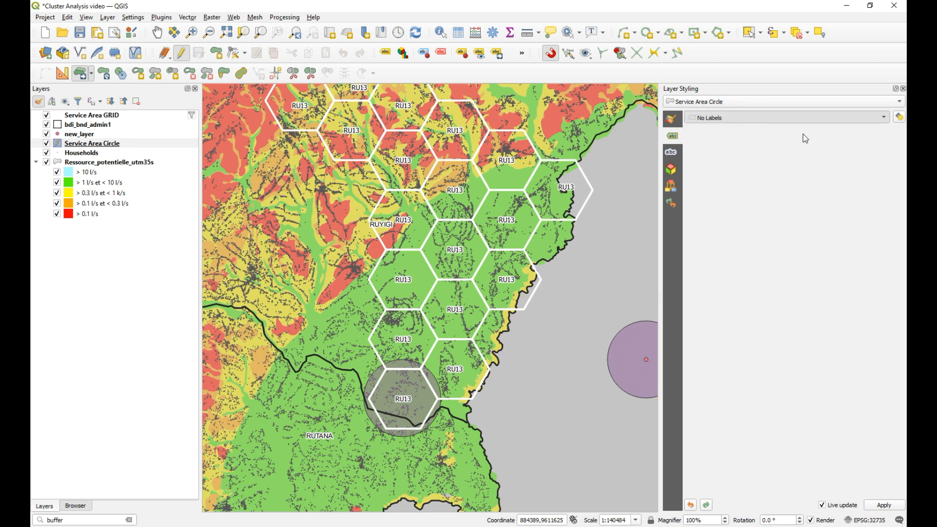
click(884, 134)
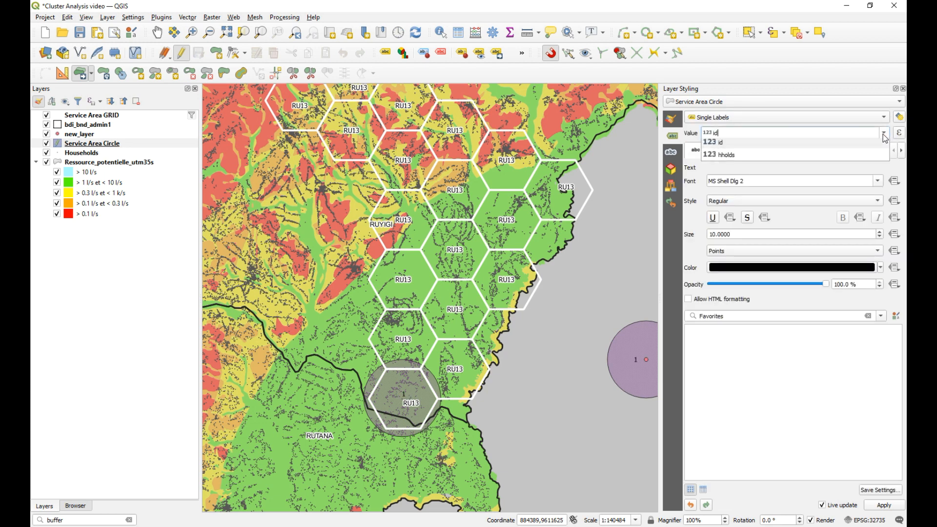
click(741, 153)
Draw a text buffer around the hholds labels and set their text color to #fefefe
click(745, 152)
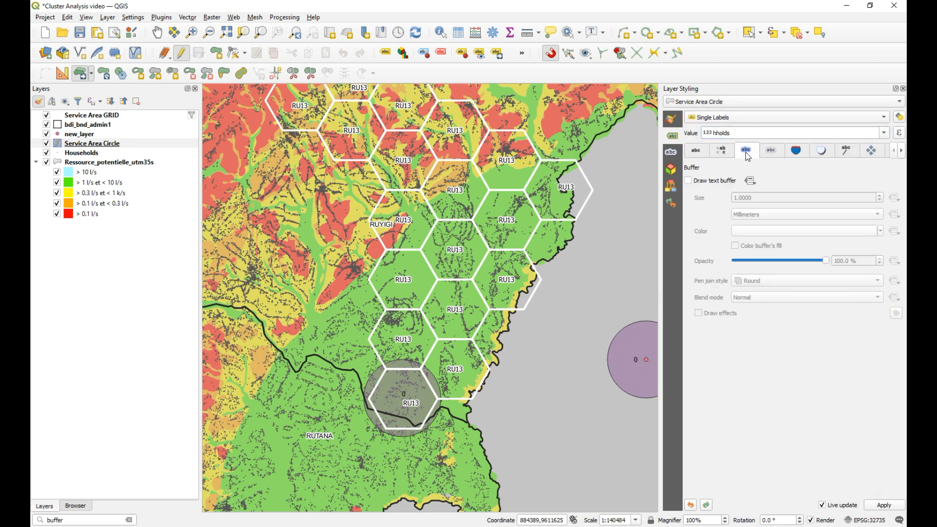
click(689, 180)
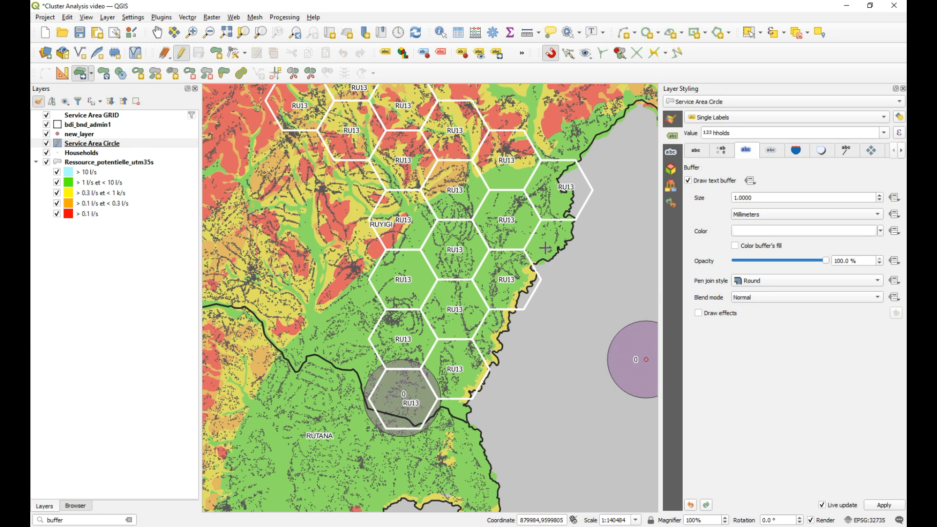
click(693, 155)
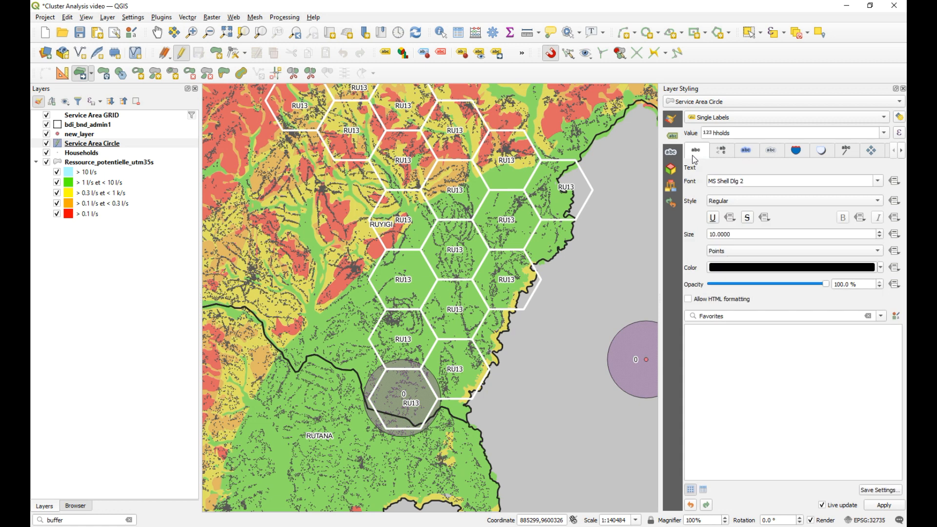
click(762, 268)
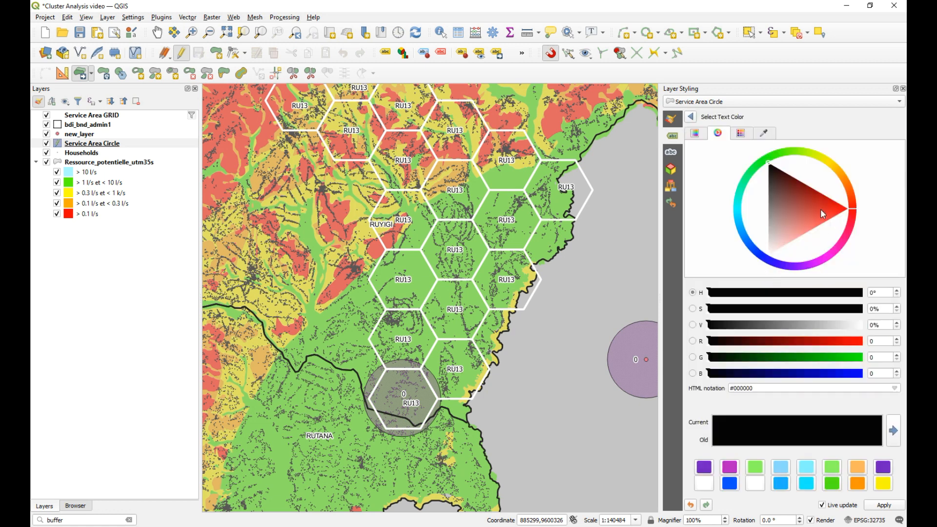
click(862, 325)
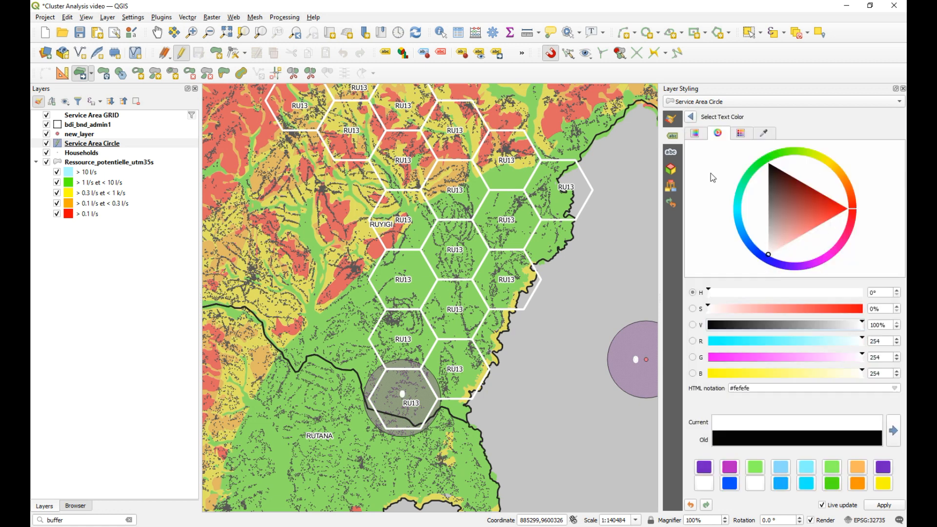
Set the label text buffer color to near-black #020202
click(697, 120)
click(751, 157)
click(770, 217)
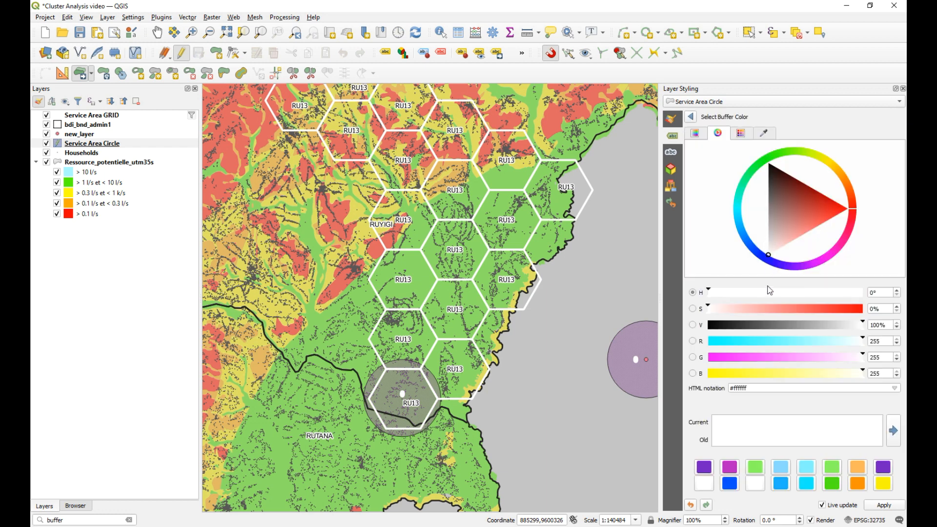
click(710, 326)
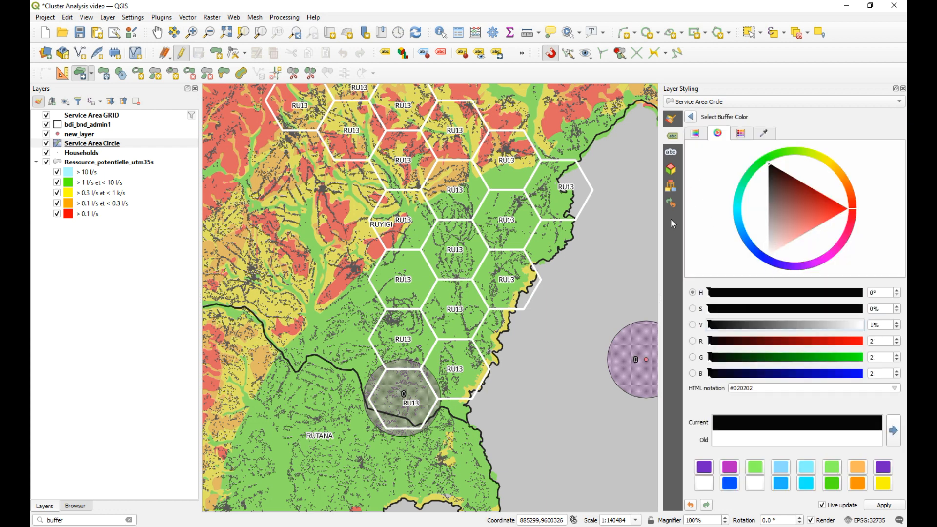
click(692, 118)
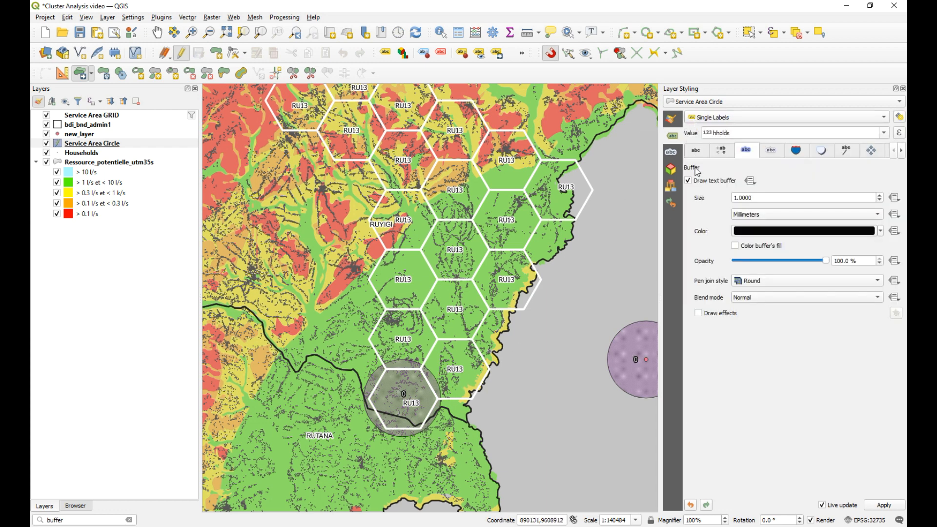
Make the hholds labels bold with yellow #fbf803 text and close the layer styling settings
click(698, 155)
click(740, 201)
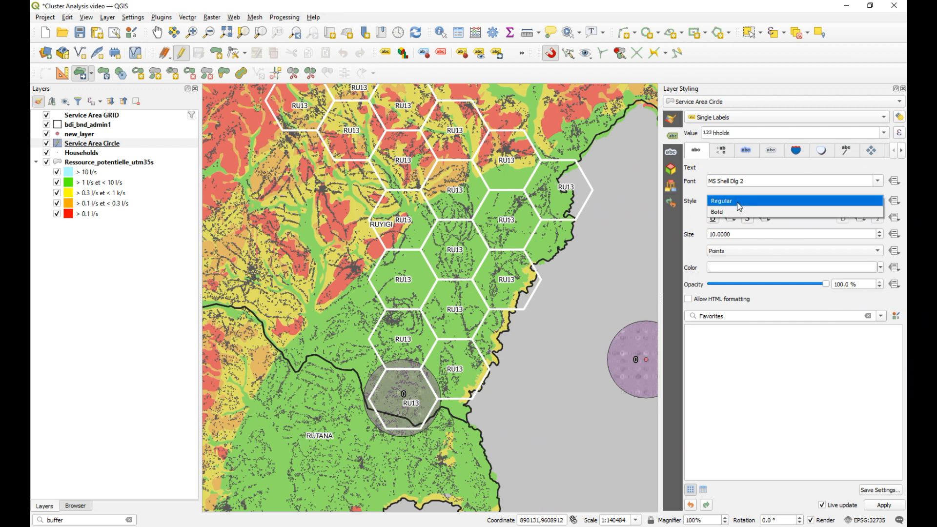
click(738, 211)
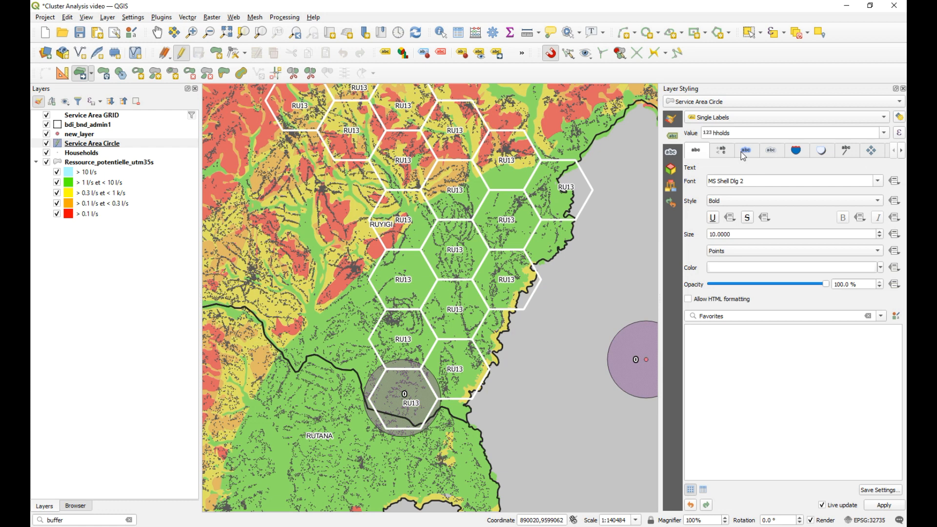
click(735, 268)
click(882, 486)
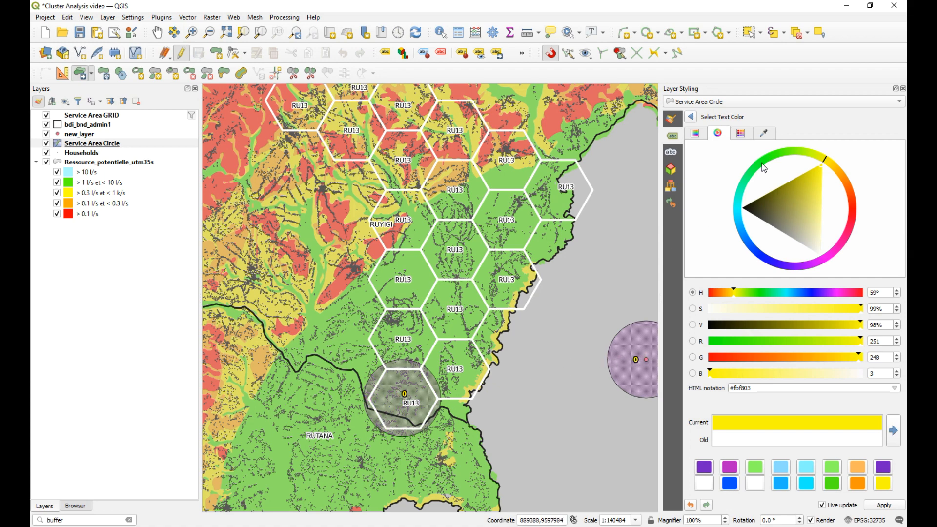
click(903, 89)
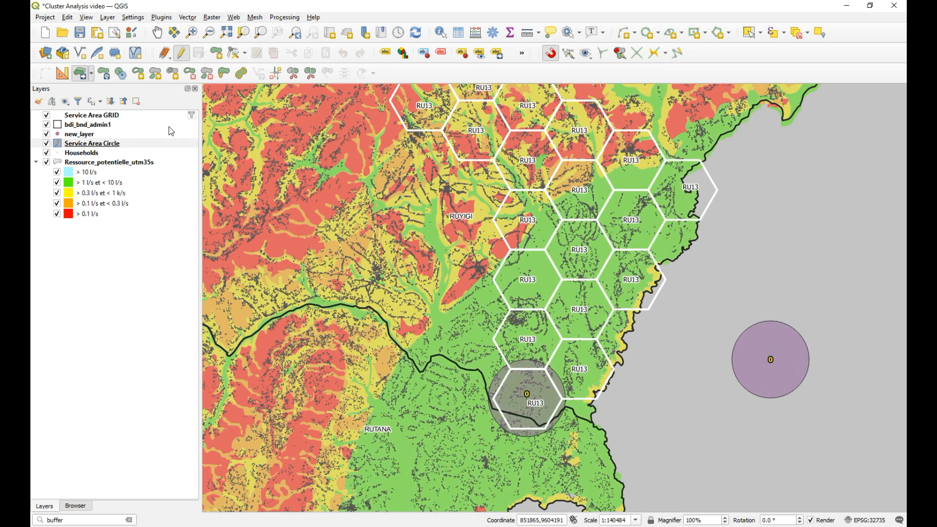
Check the hholds values of the circles in the Service Area Circle attribute table
right_click(91, 144)
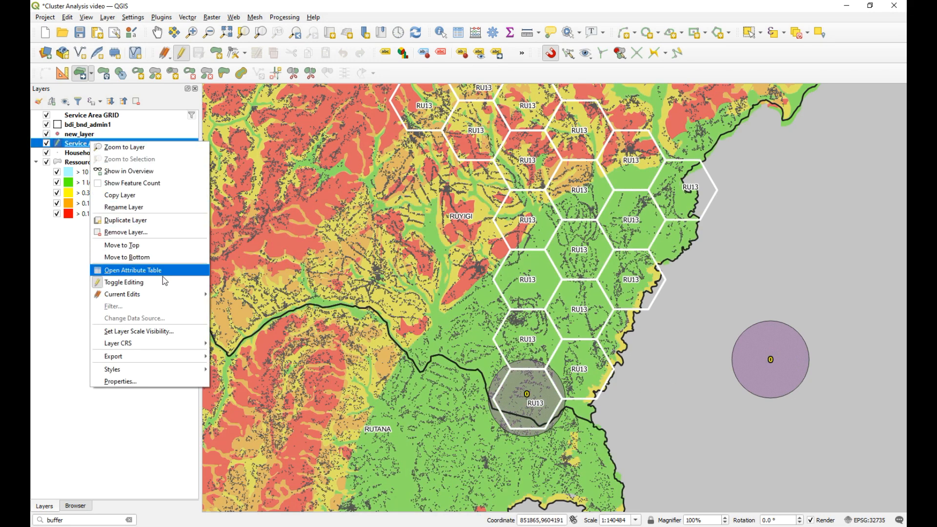
click(142, 270)
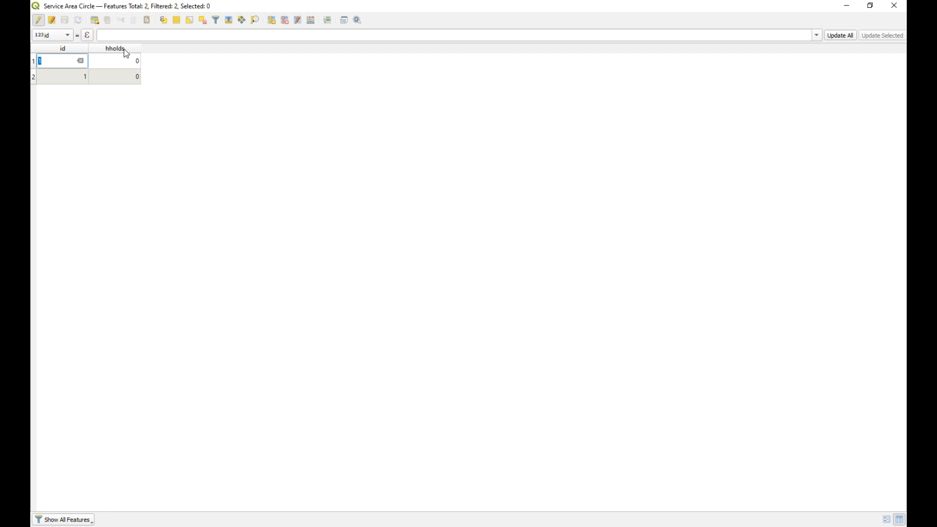
click(895, 6)
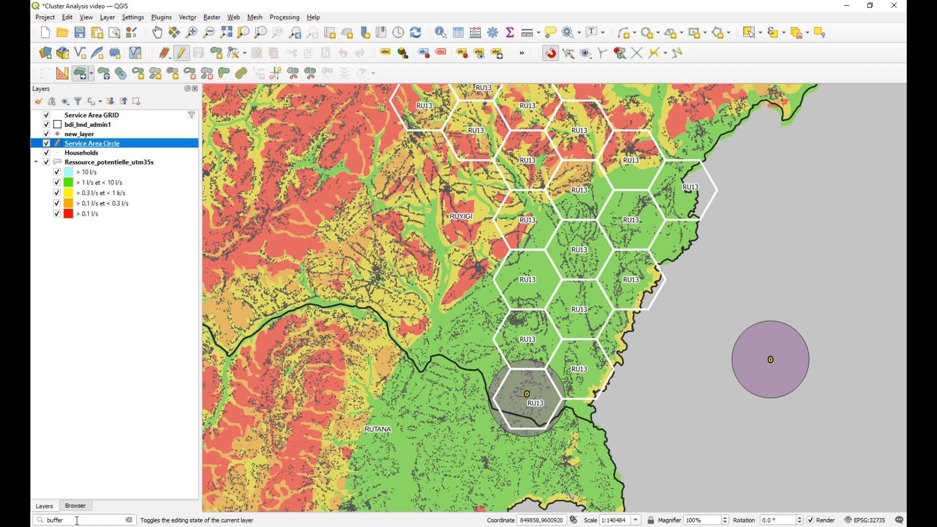
Run Count points in polygon in place on all Service Area Circle features, with Households as points and hholds as the count field
click(192, 32)
drag(405, 202, 832, 466)
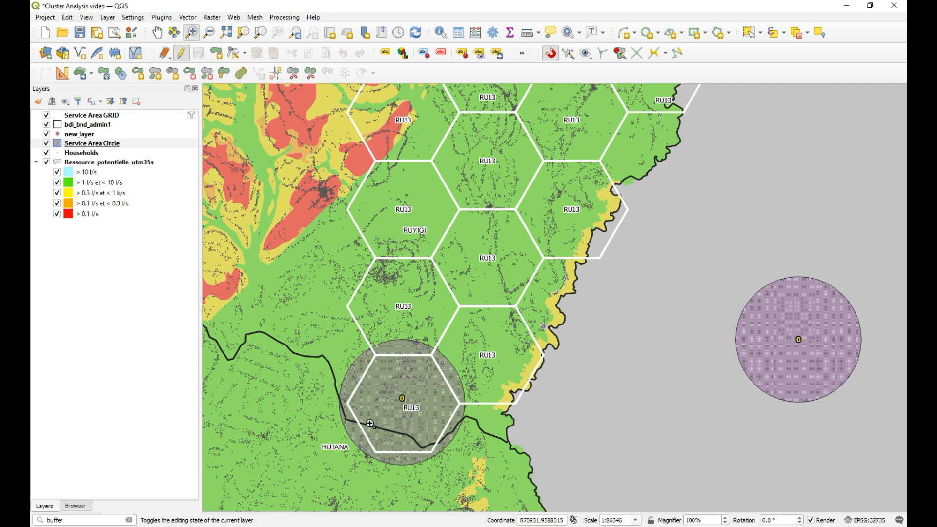
click(71, 520)
text(count)
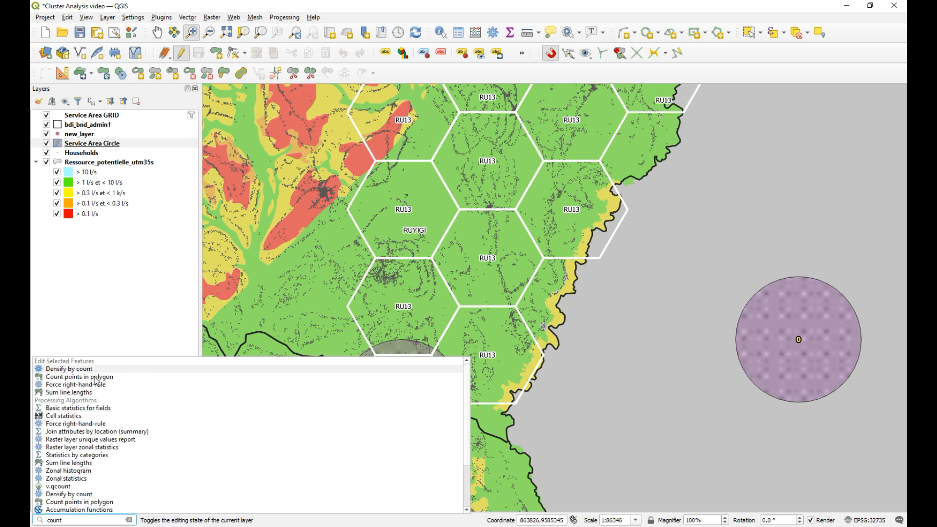
click(95, 378)
drag(246, 168, 601, 81)
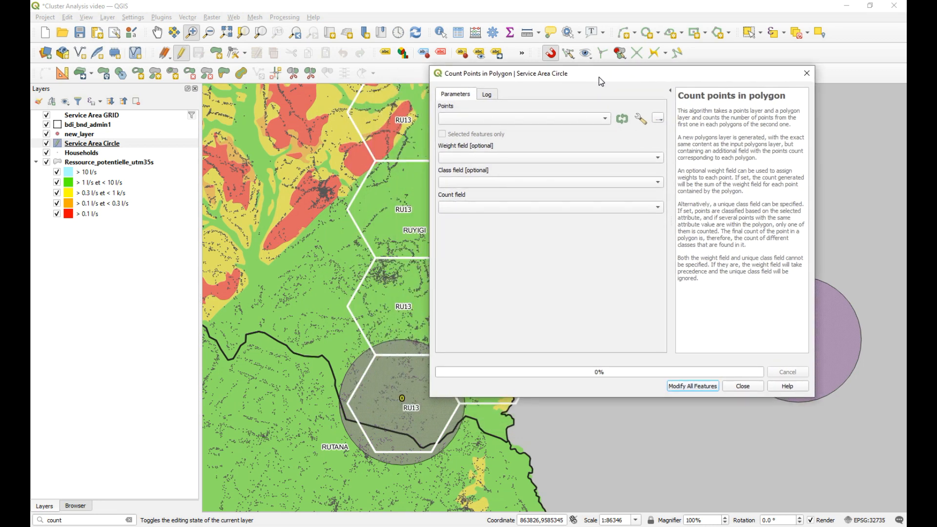
click(592, 119)
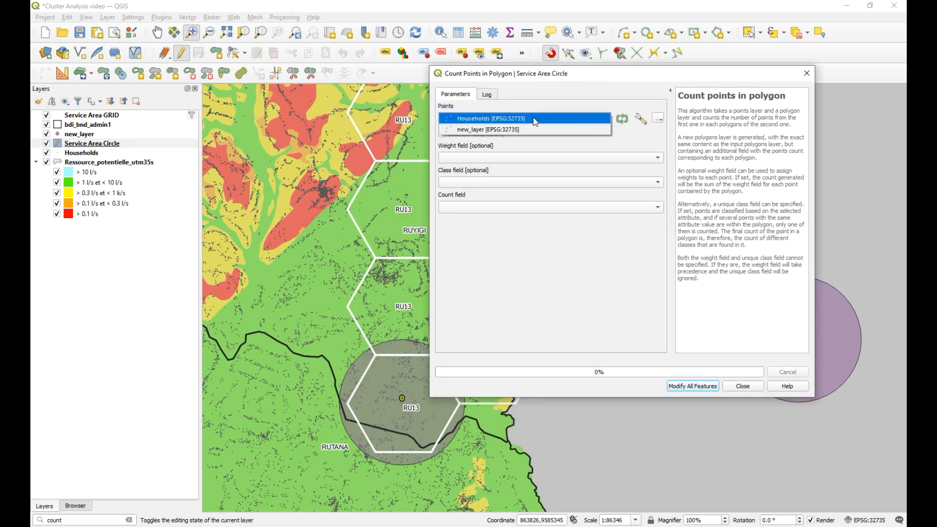
click(519, 119)
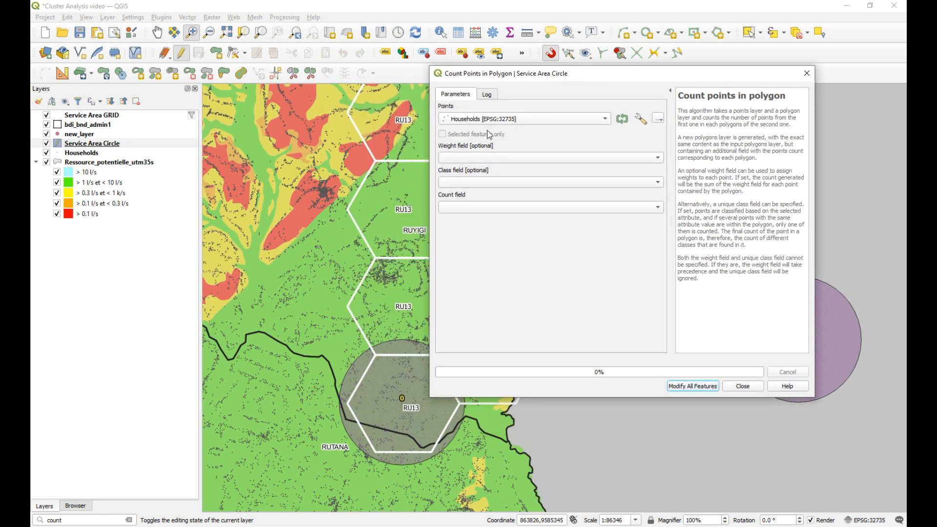
click(491, 208)
click(487, 217)
click(693, 386)
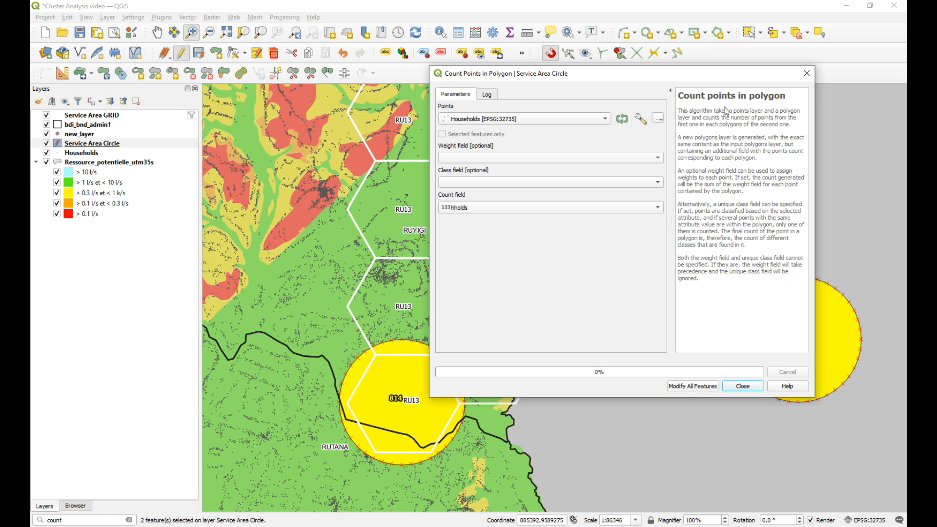
Switch to the Excel workbook Cluster Analysis - GIS Modeling.xlsx to check households per resource potential, then return to QGIS and uncover the map
drag(705, 78, 701, 44)
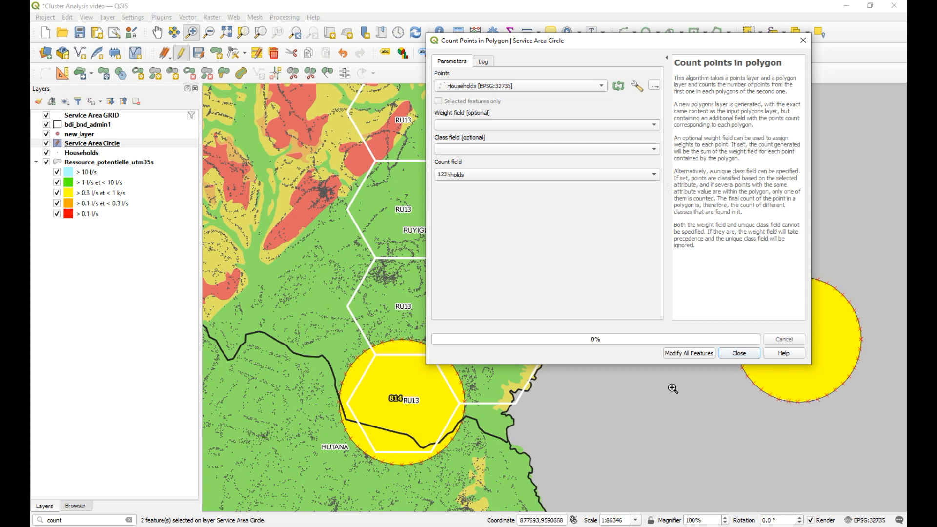
key(alt+Tab)
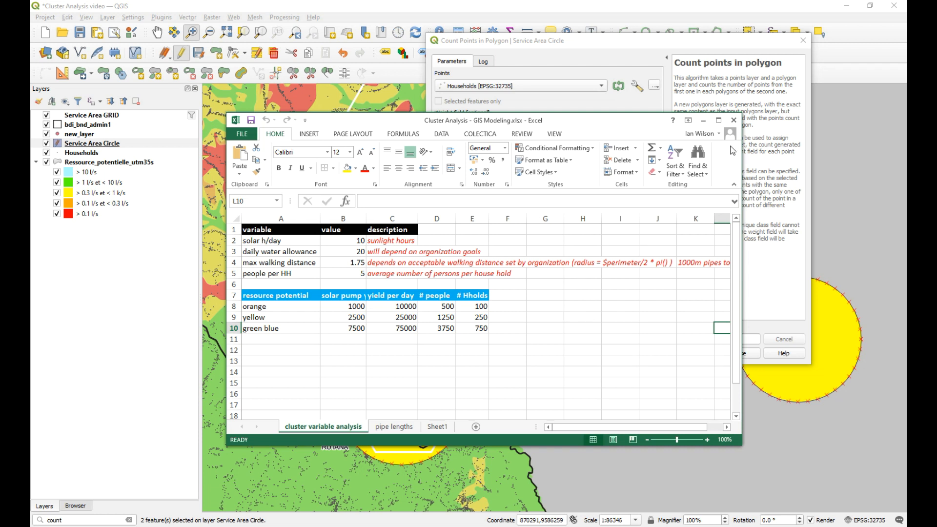
click(734, 121)
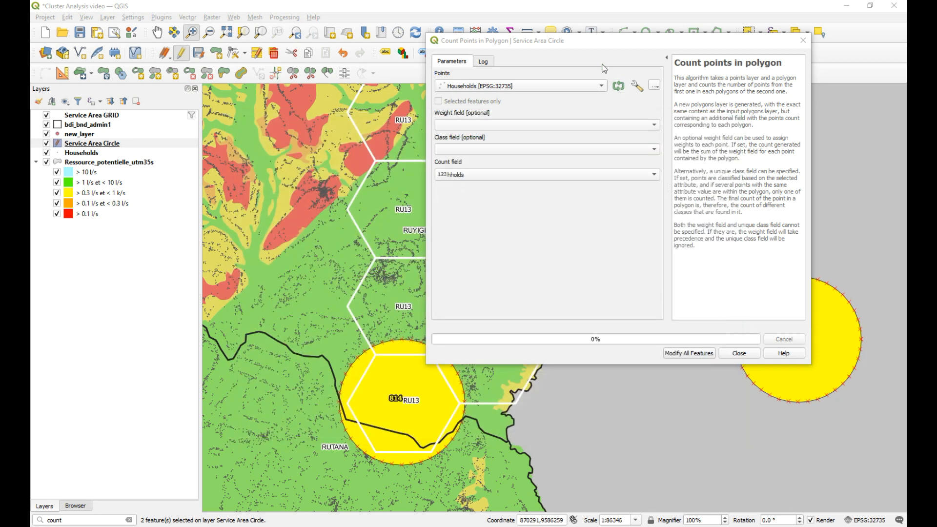
drag(583, 42, 907, 71)
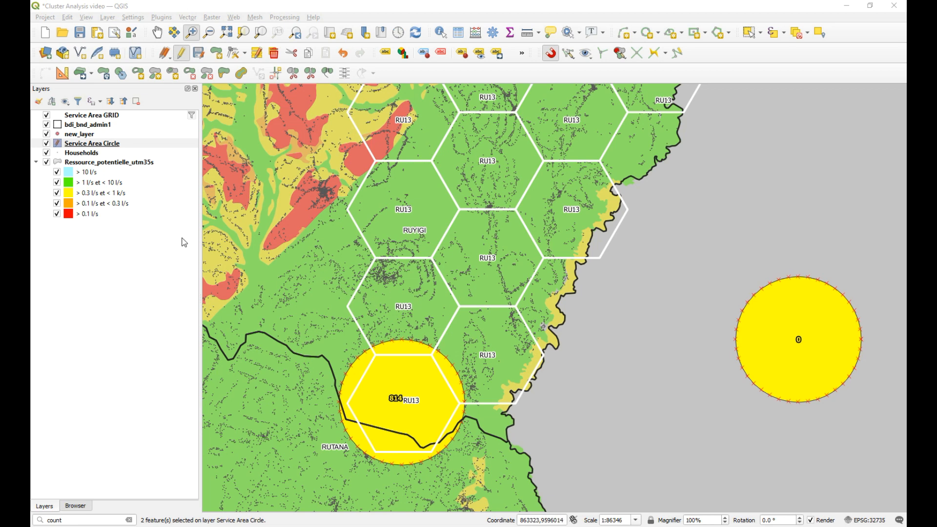
Set the layer rendering opacity of Service Area Circle to 70% and apply it
right_click(93, 143)
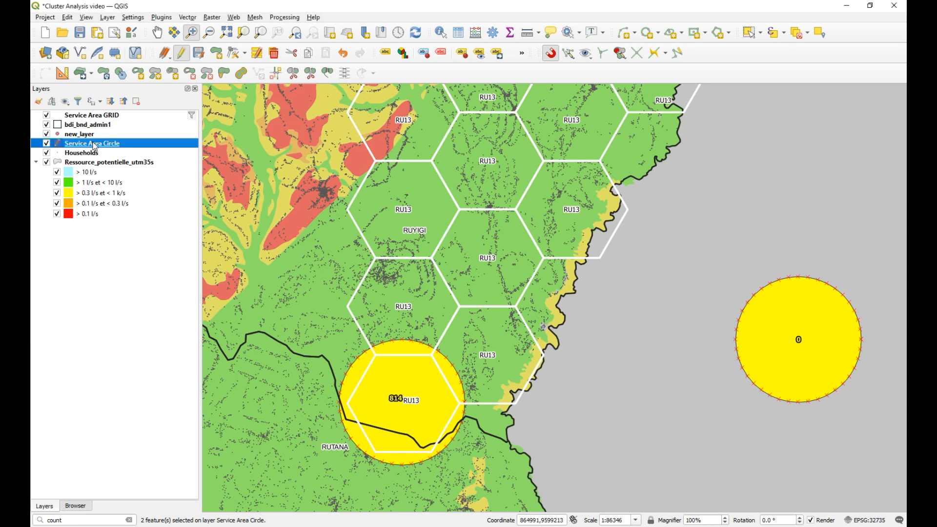
click(166, 393)
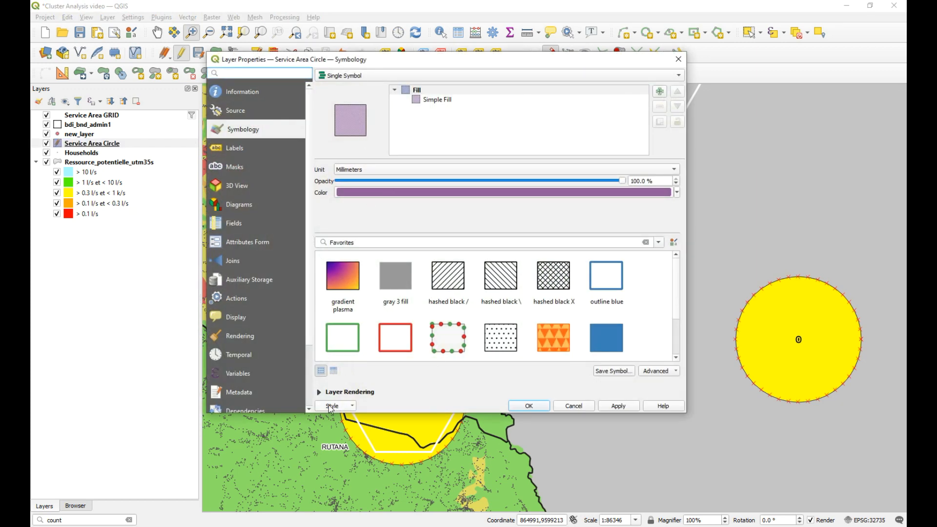
click(322, 392)
drag(654, 338, 571, 332)
text(70)
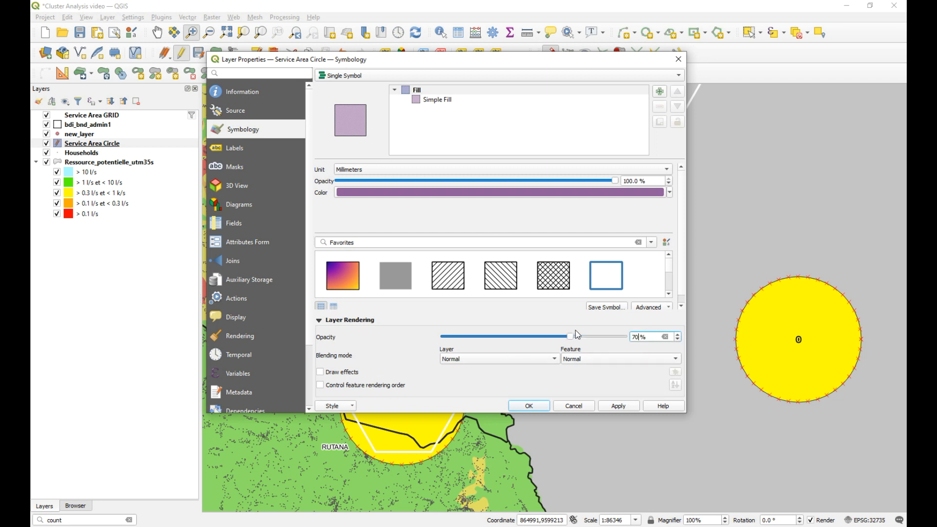
click(618, 407)
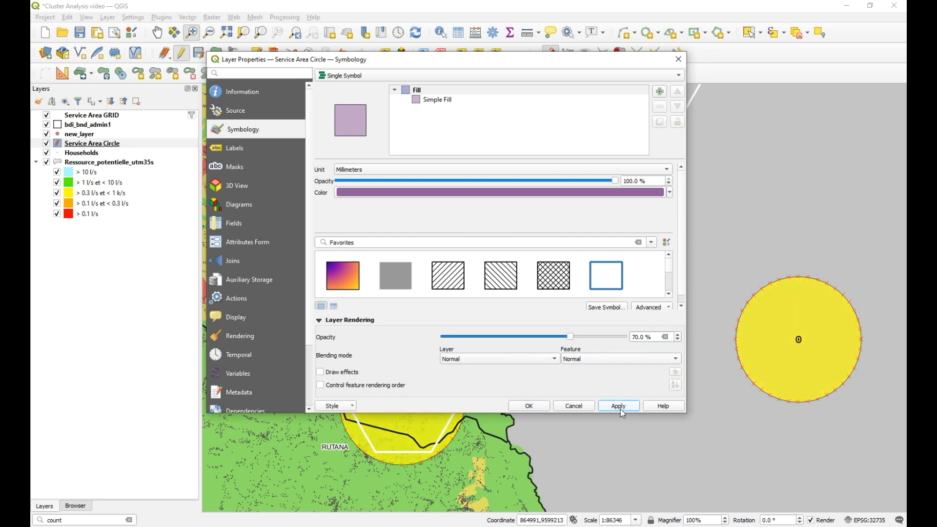
Close the layer properties, select the Service Area Circle over the southern RU13 hexagon and shrink it with an offset of about -303
click(529, 406)
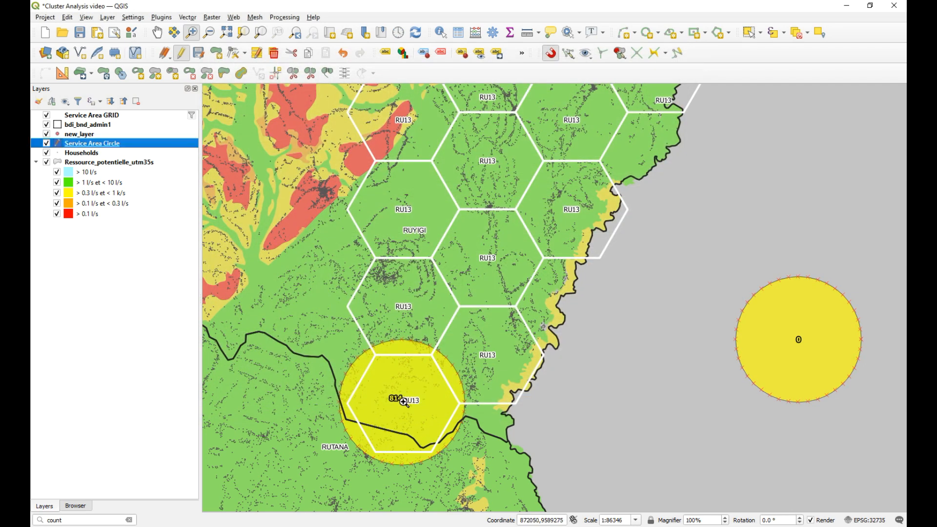
click(750, 33)
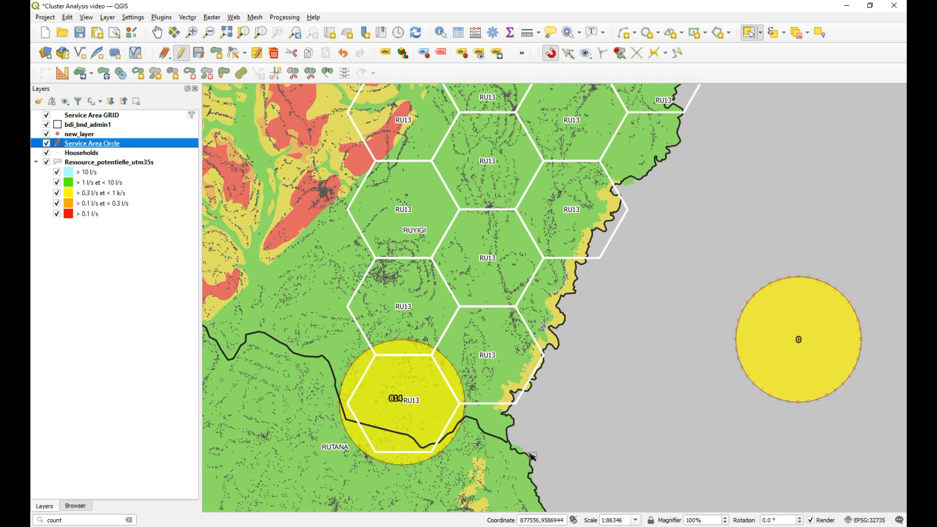
click(425, 389)
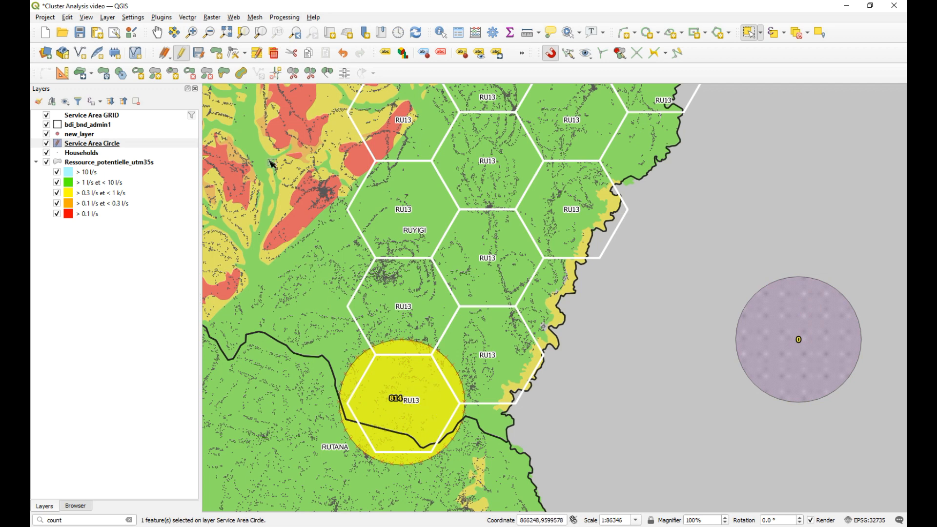
click(244, 78)
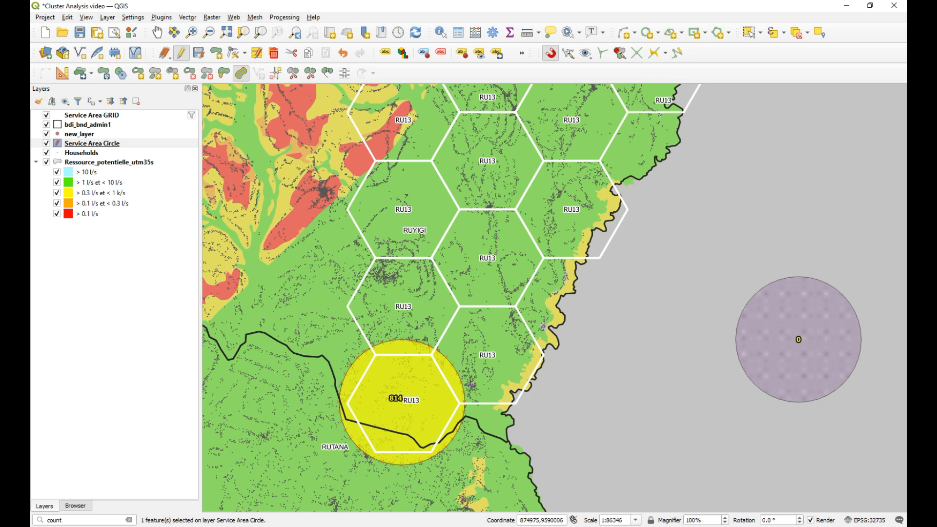
click(456, 371)
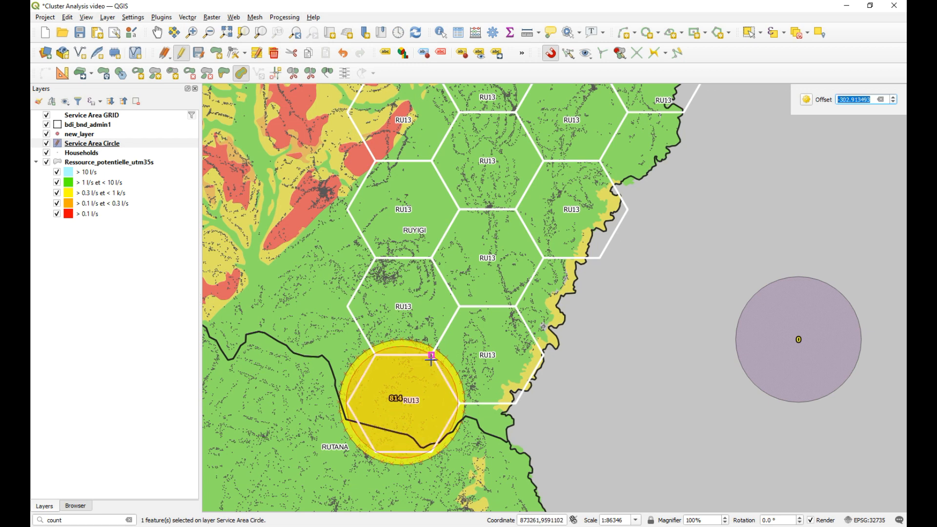
click(431, 360)
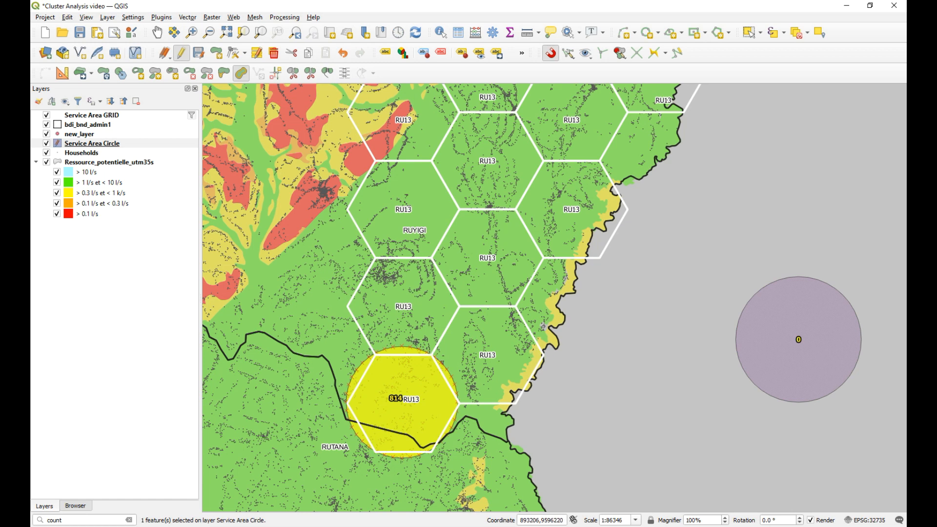
Recount the Households points into the hholds field for all Service Area Circle features, keeping the circle in view
drag(816, 70, 643, 92)
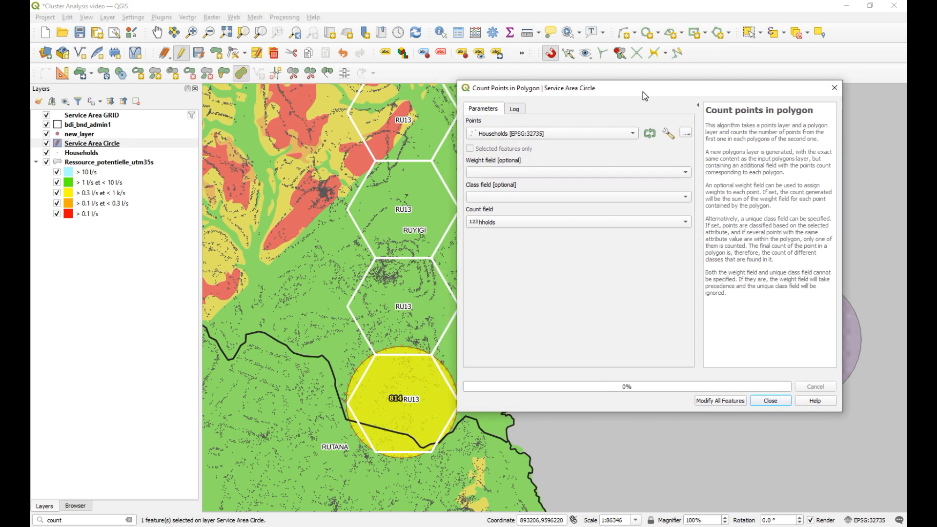
click(720, 401)
drag(627, 92, 653, 91)
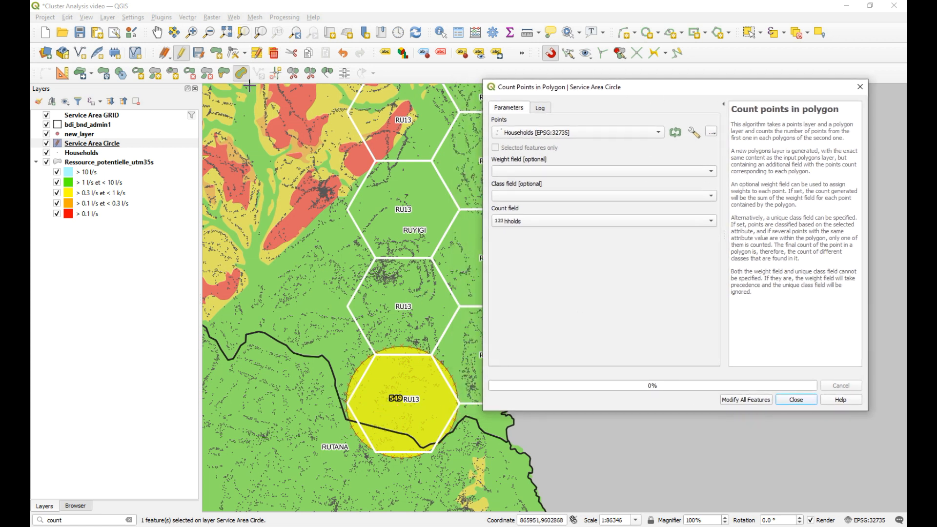
Enlarge the selected circle slightly with a small positive numeric offset
click(352, 370)
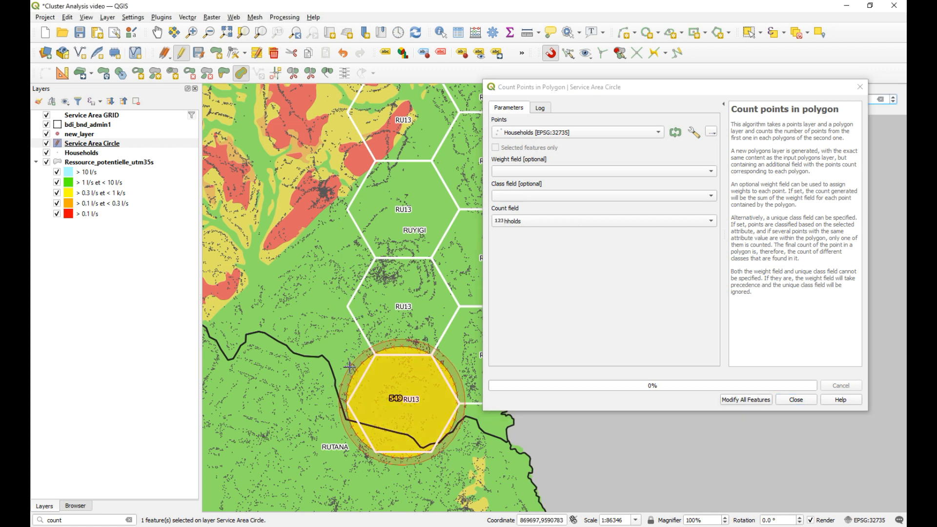
drag(664, 91, 907, 125)
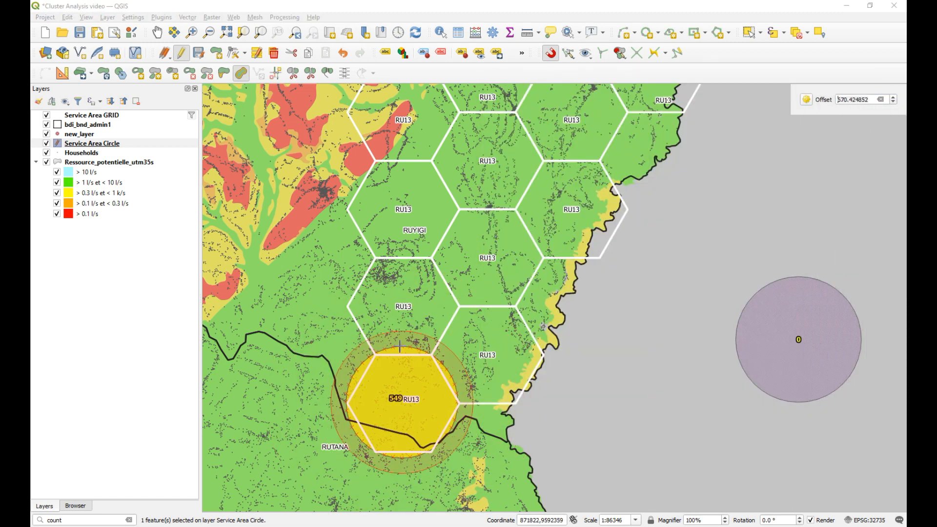
click(860, 99)
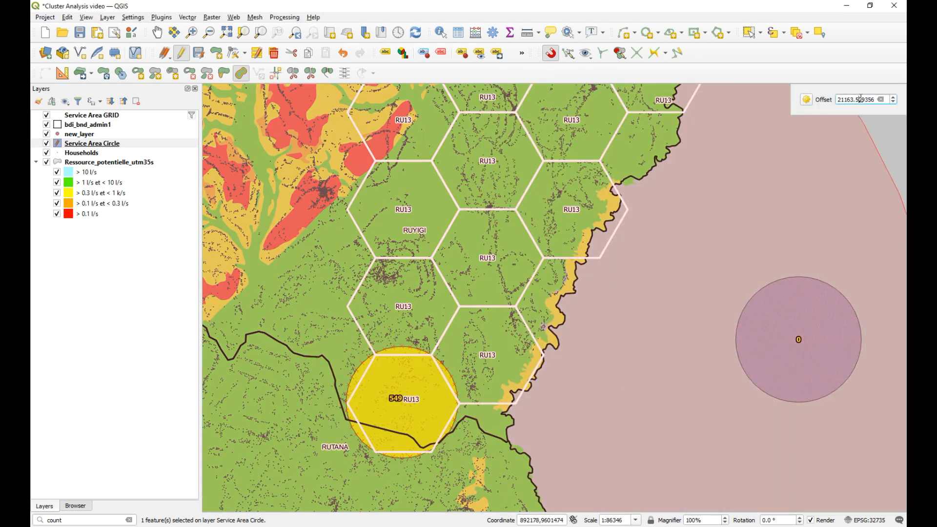
drag(874, 99, 796, 103)
text(5)
key(Return)
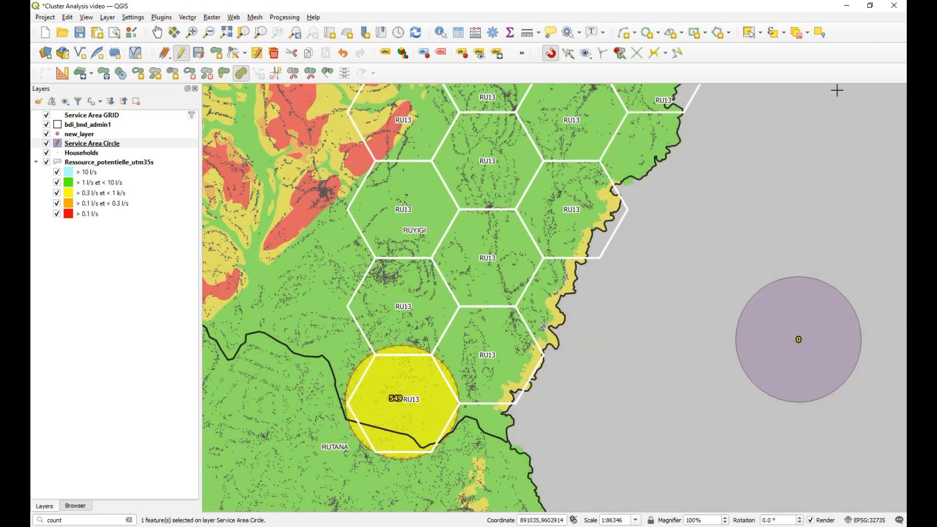
Update hholds for the resized circle by rerunning Count points in polygon on all features
drag(906, 46, 628, 45)
click(737, 355)
drag(645, 43, 907, 84)
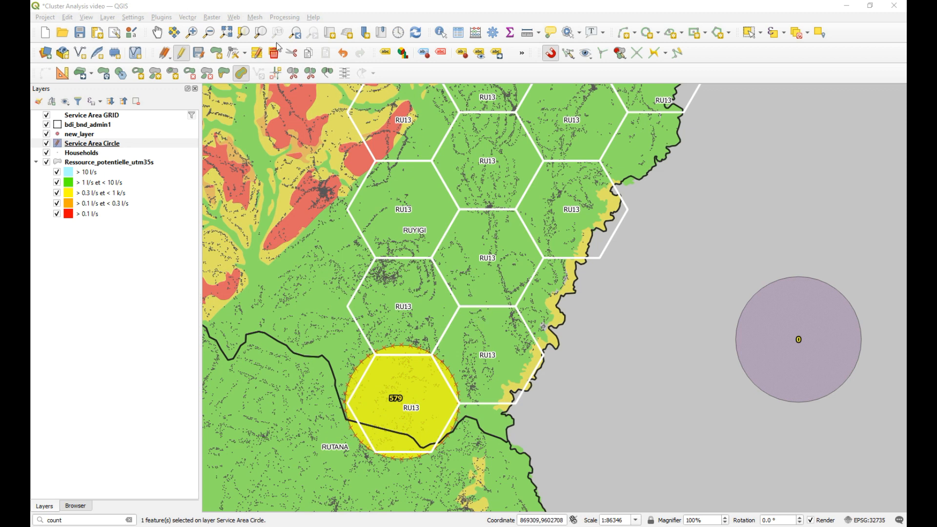
Enlarge the selected circle by an offset of 100 and recount its households
click(413, 346)
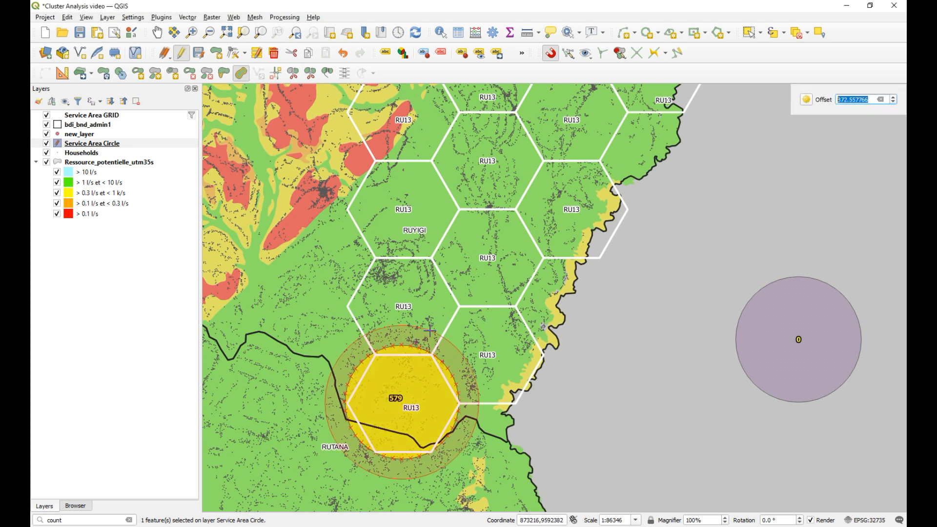
text(100)
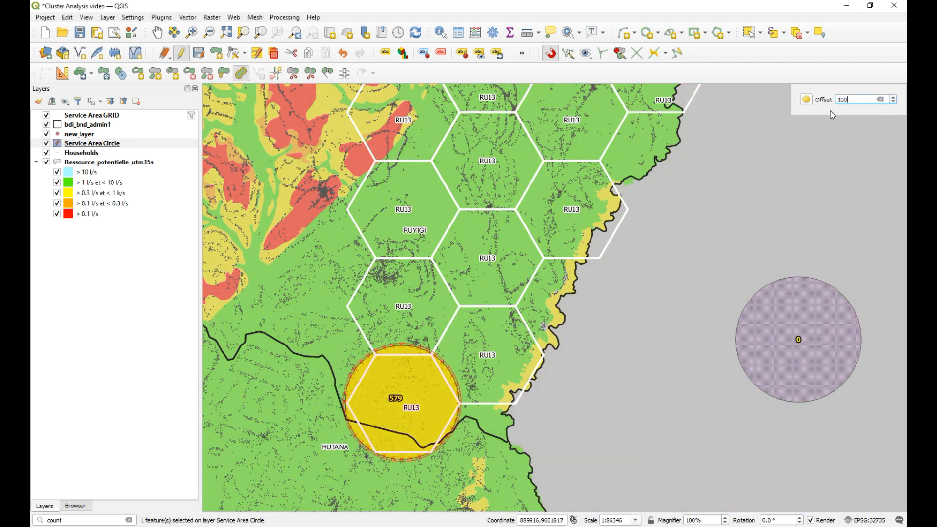
key(Return)
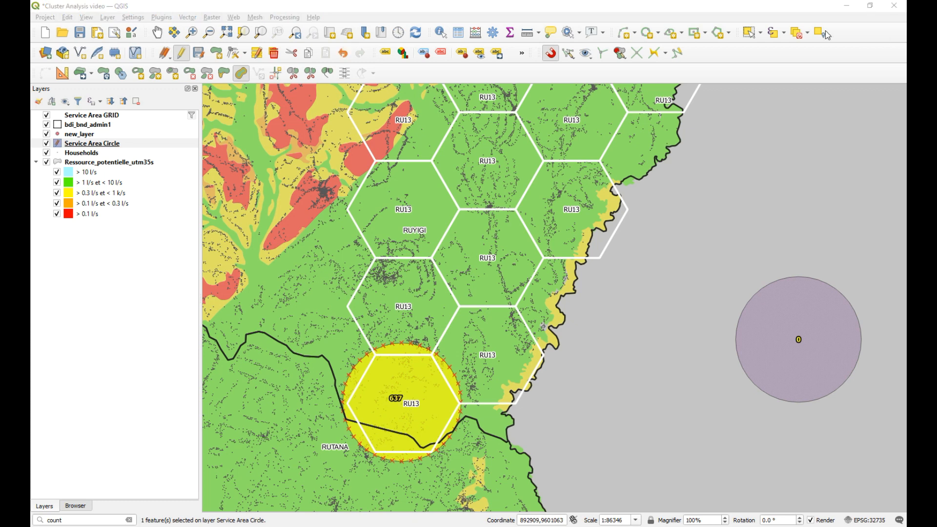
Offset the selected circle's outline a little further outward freehand and recount its households
click(245, 78)
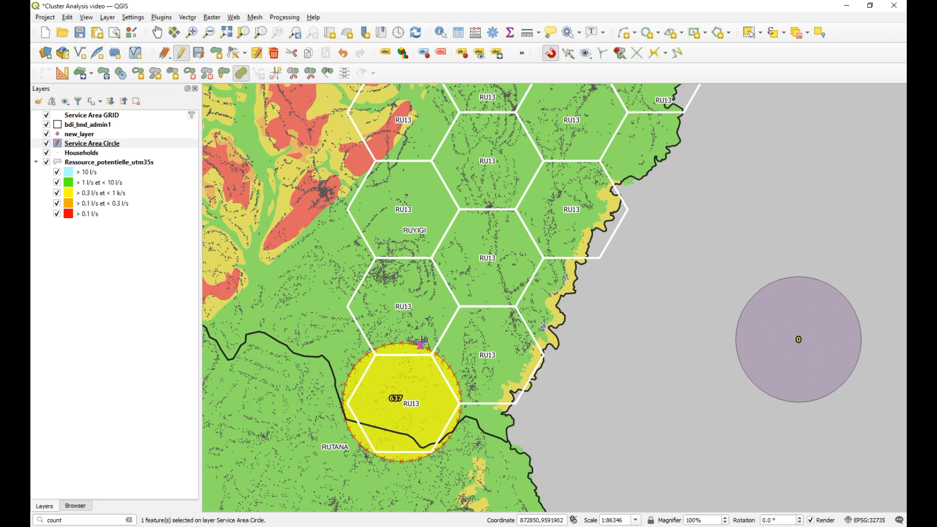
click(421, 343)
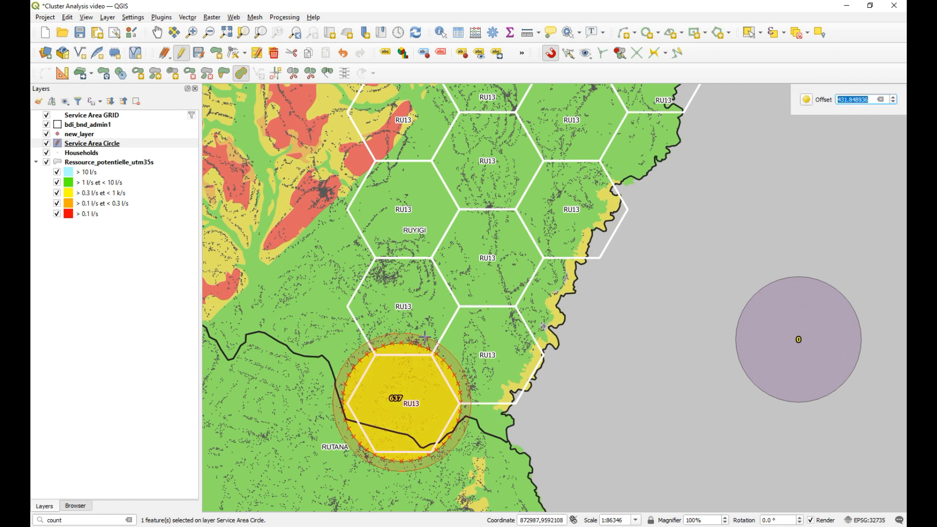
click(425, 336)
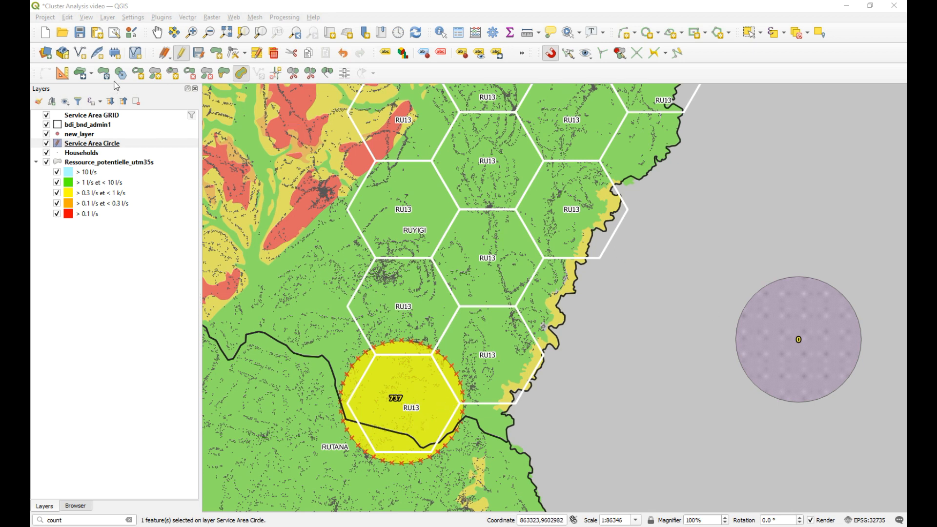
Move the selected circle slightly to the northeast with Move Feature(s) and recount its households
click(91, 73)
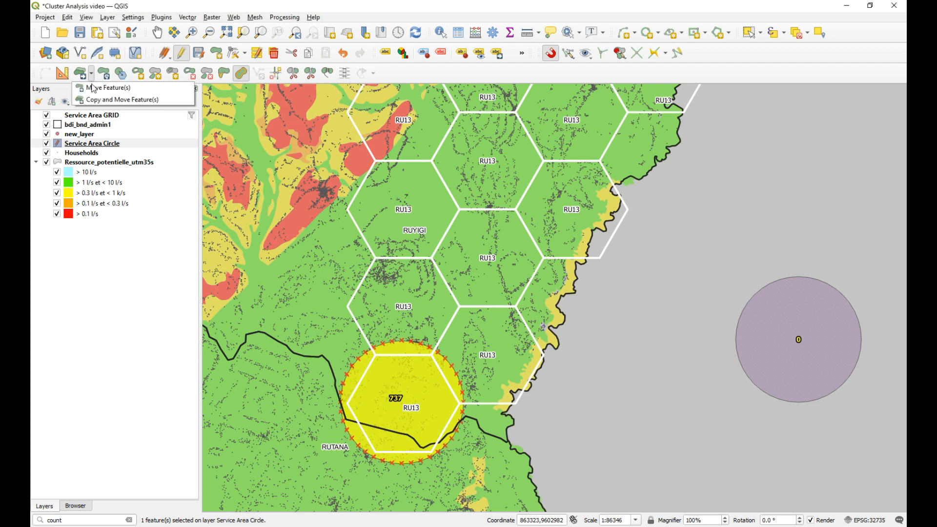
click(96, 89)
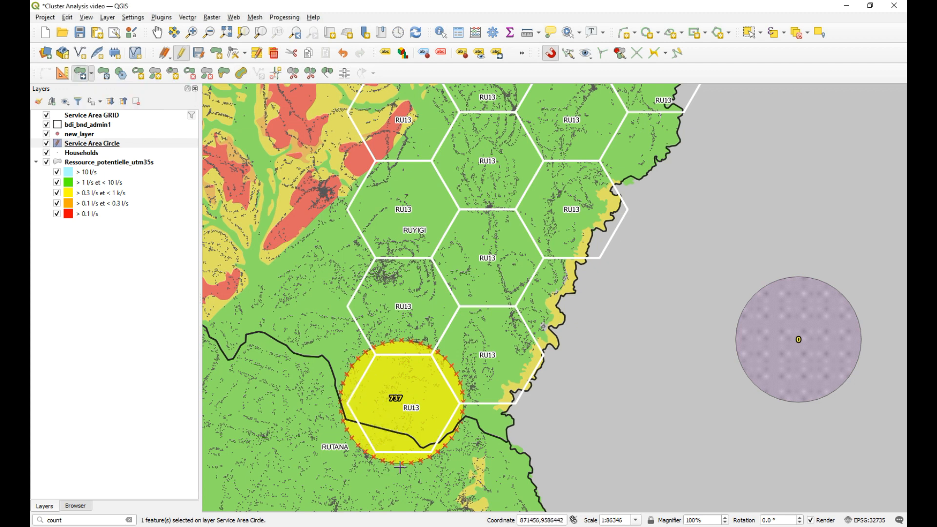
click(387, 418)
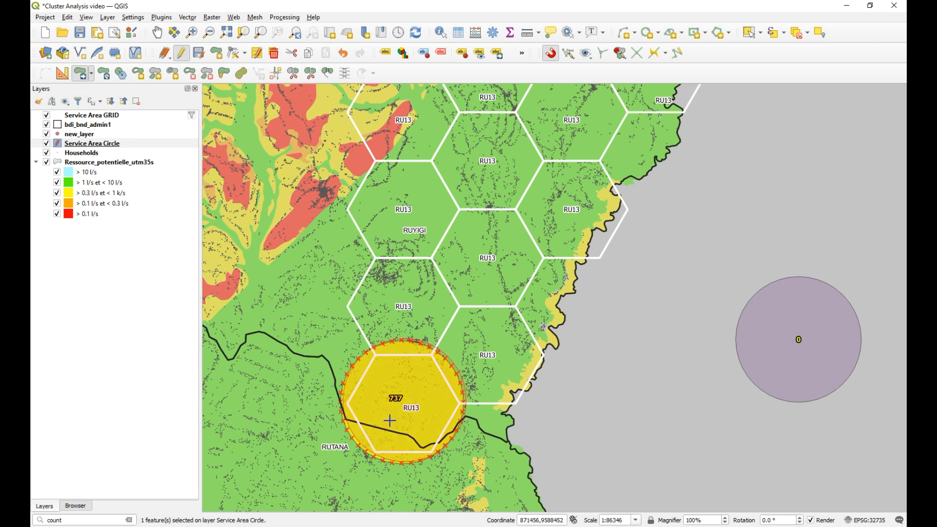
click(390, 420)
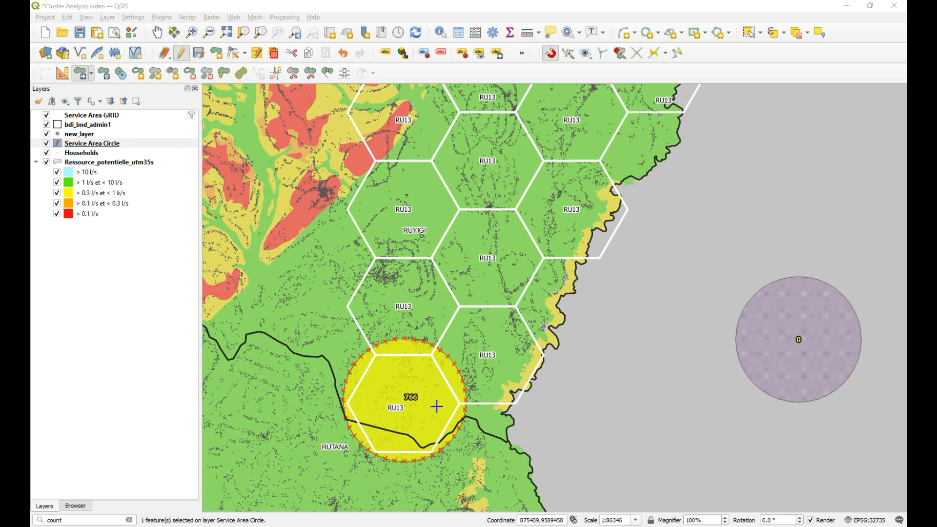
Shrink the moved circle by an offset of -50 and recount its households
click(241, 73)
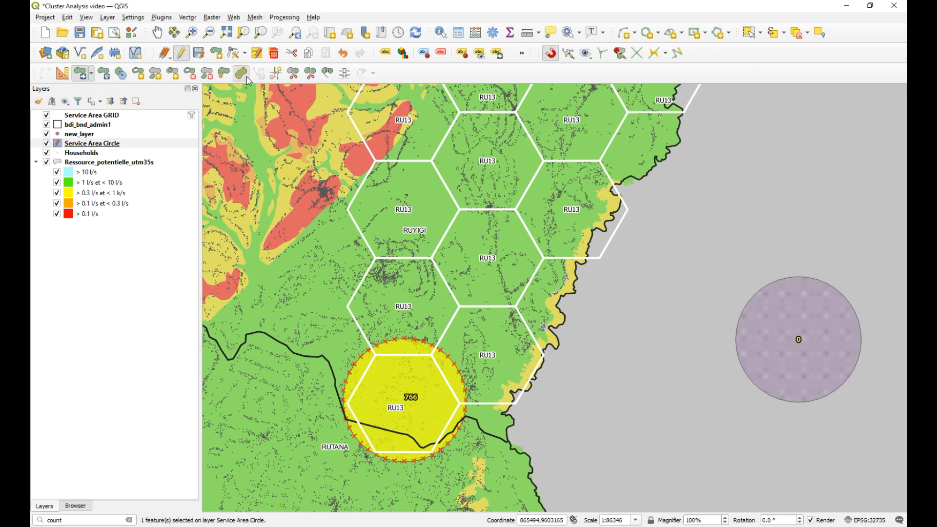
click(449, 357)
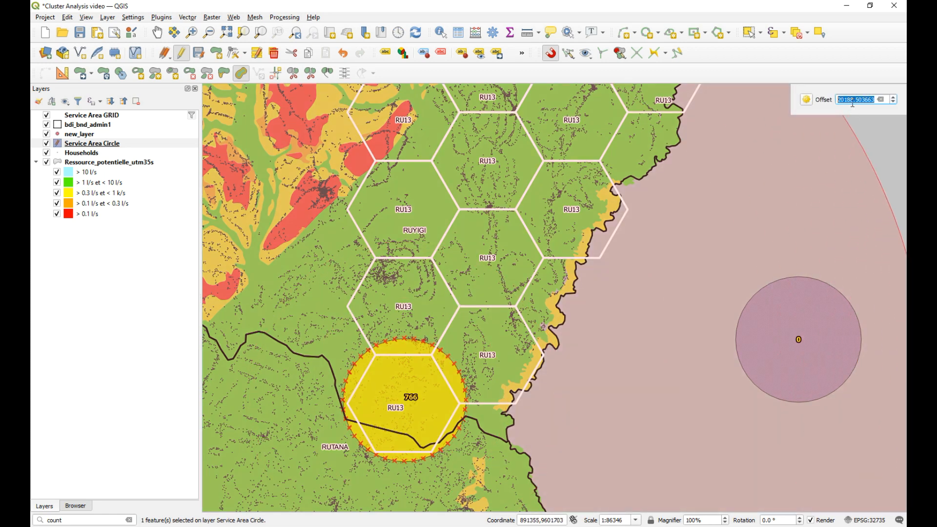
text(-50)
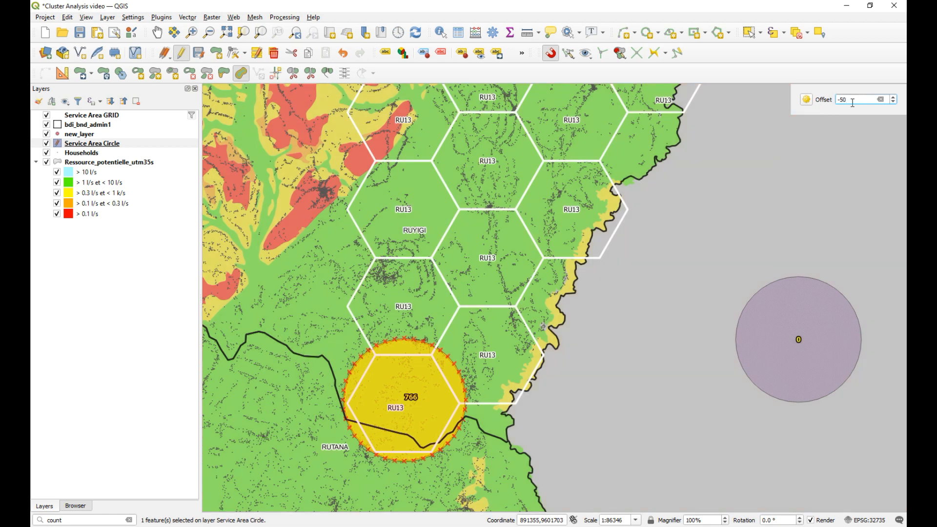
key(Return)
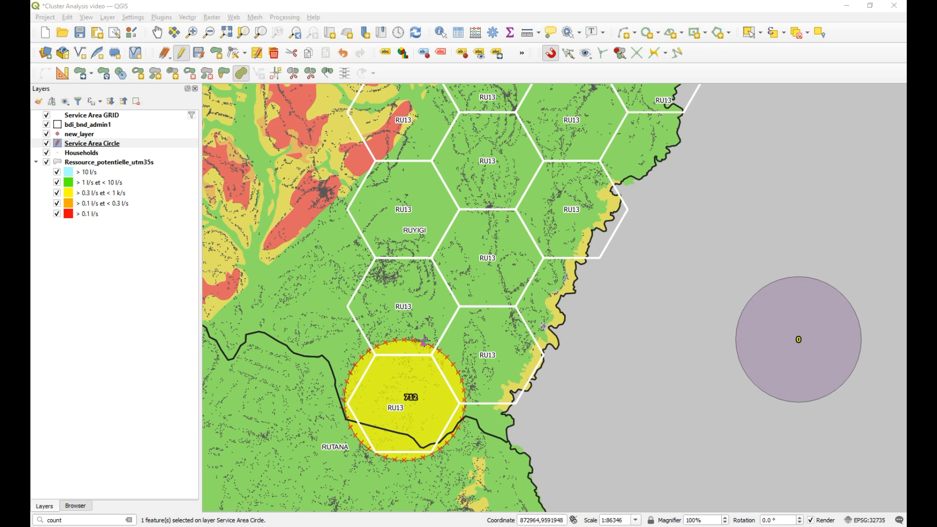
Enlarge the selected circle with two small positive offsets, the second one 15, recounting the households after each
click(429, 336)
text(2)
key(Return)
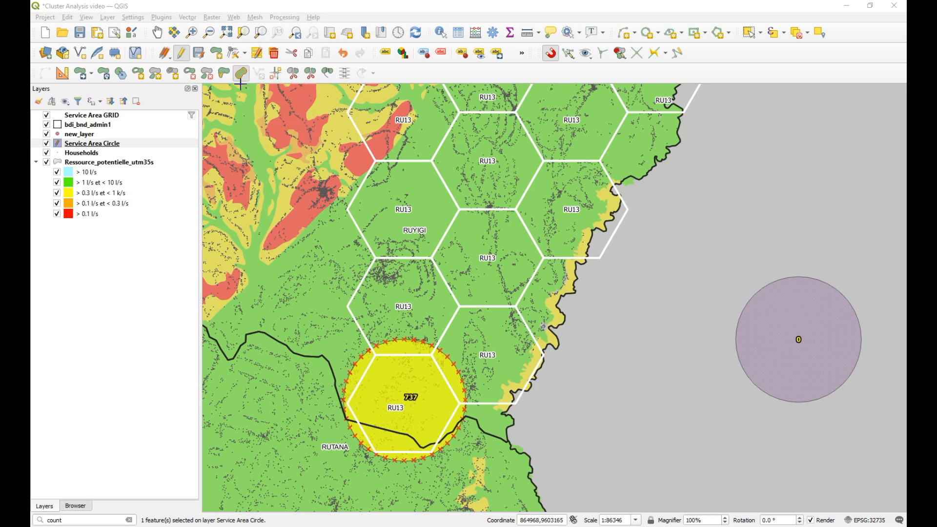
click(430, 337)
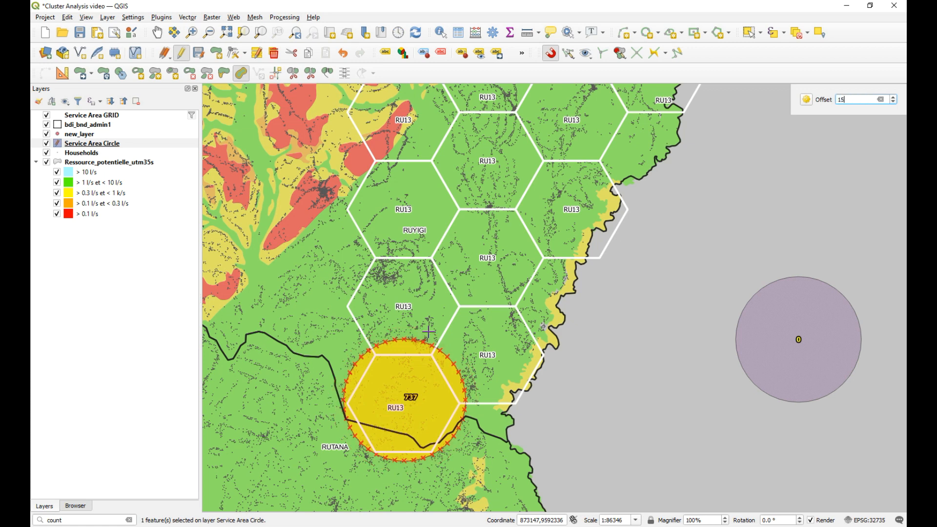
key(Escape)
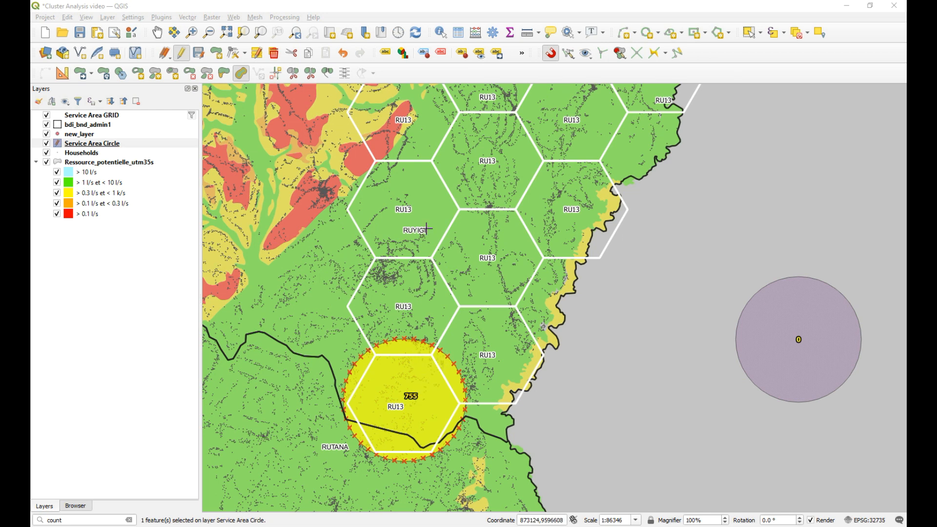
Fine-tune the selected circle with repeated small negative offsets, recounting the households after each
click(419, 338)
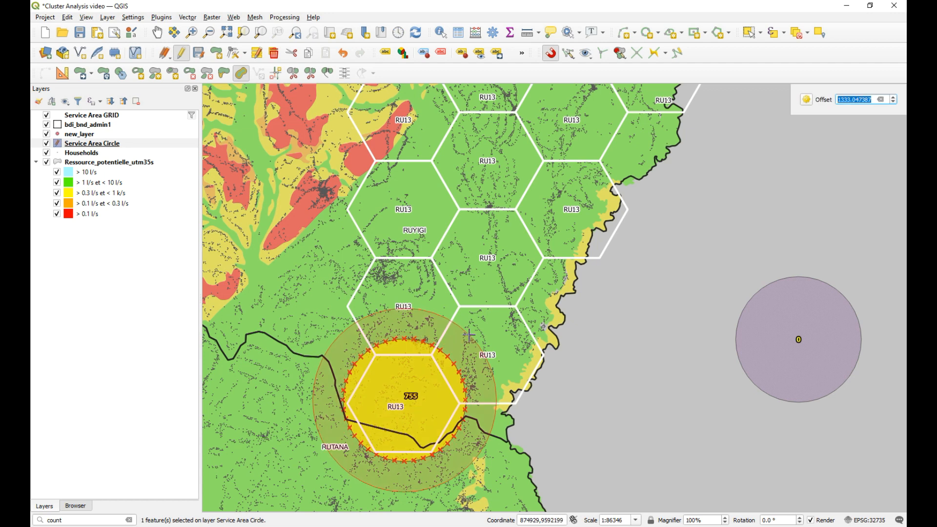
key(Escape)
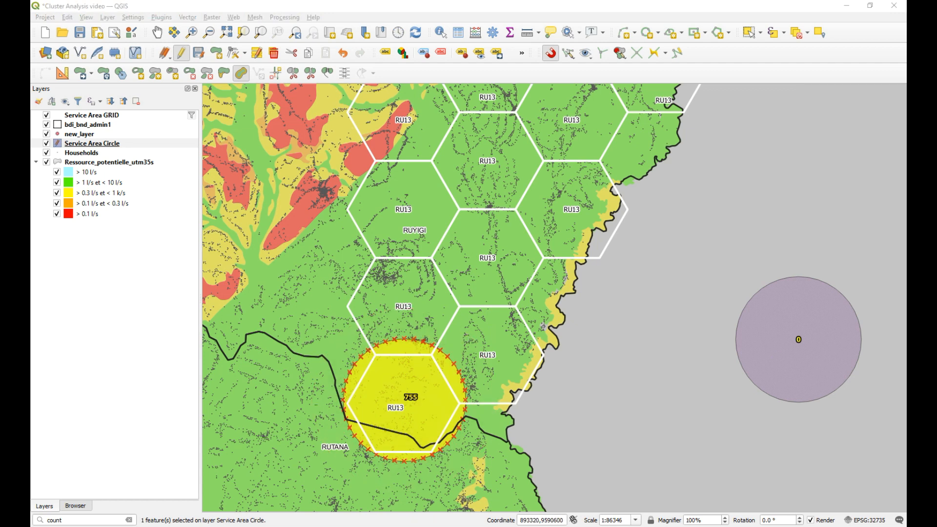
click(444, 353)
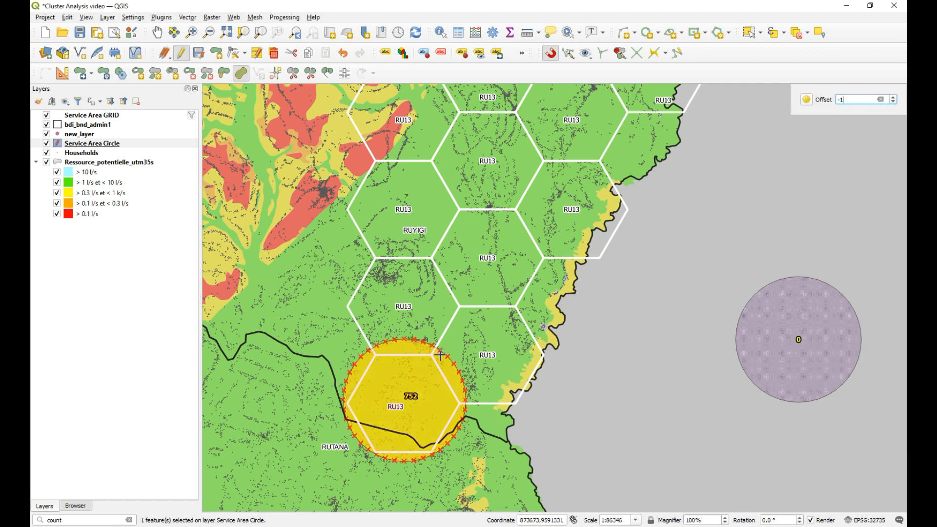
click(441, 355)
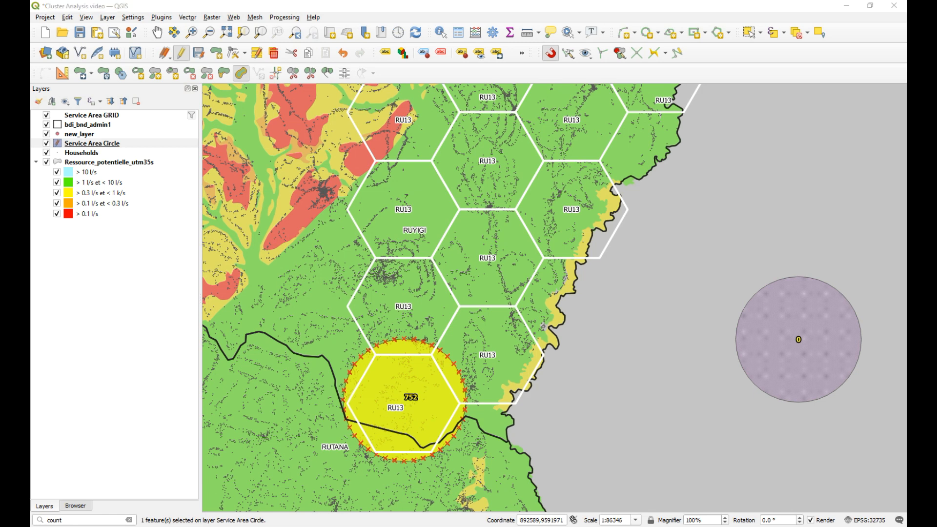
click(438, 352)
text(-)
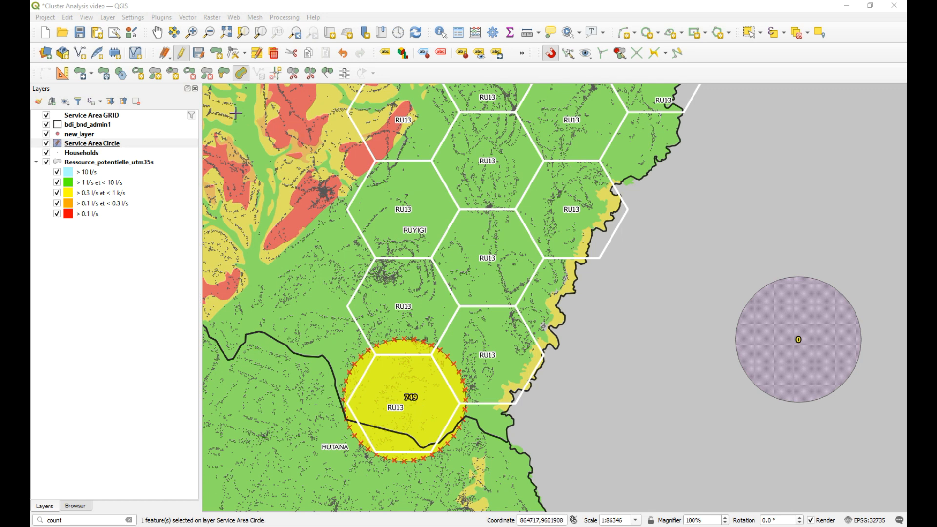
Save the layer edits and copy the spare circle at the far east onto the RU13 hexagon northeast of the finished circle
click(199, 57)
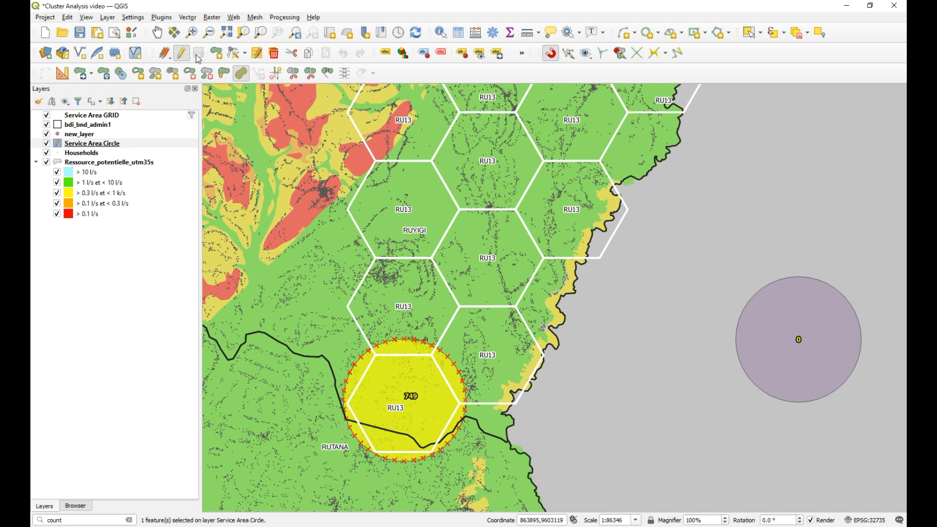
click(92, 75)
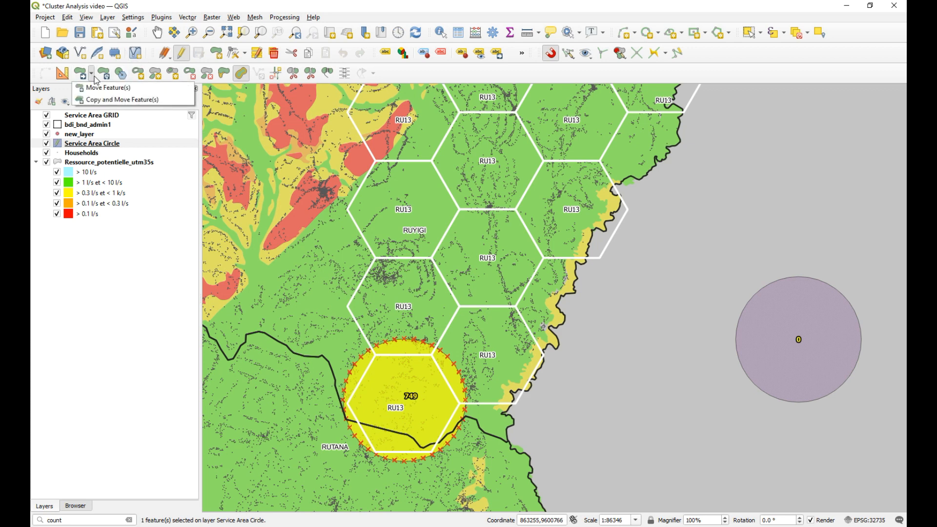
click(111, 101)
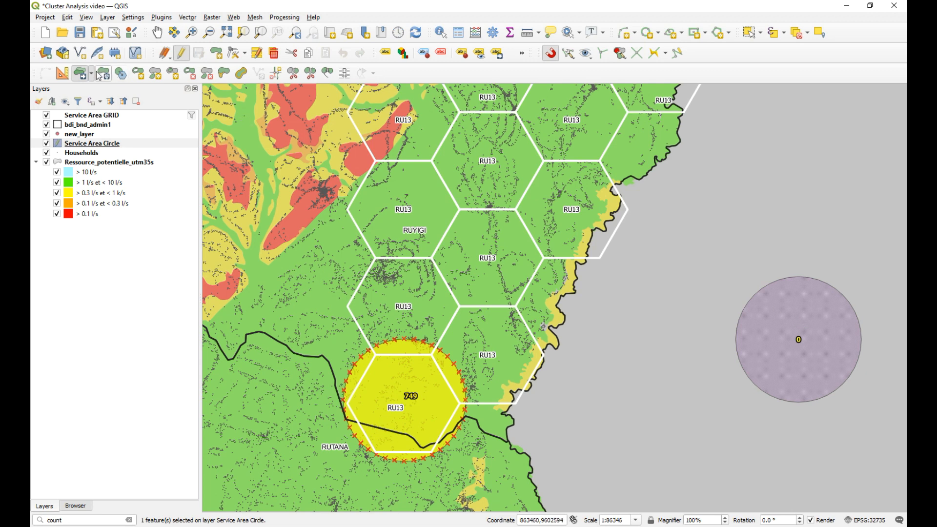
click(750, 32)
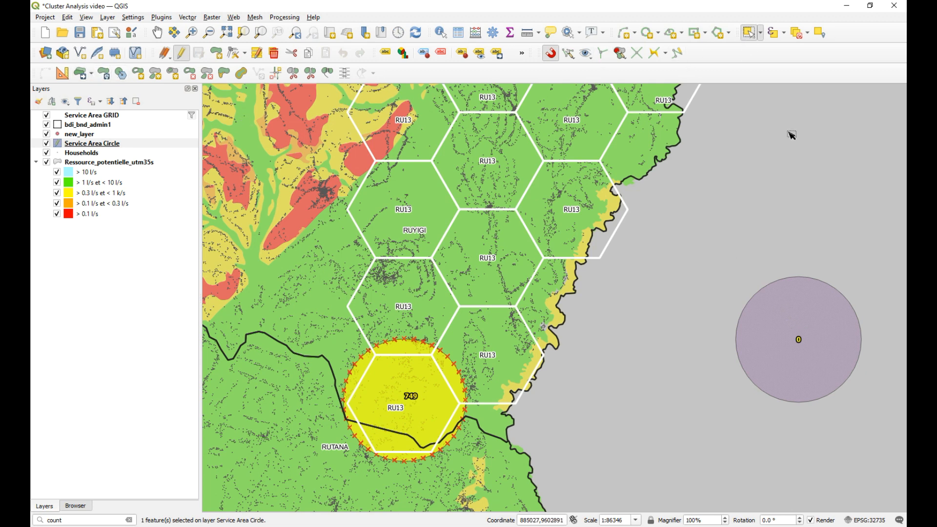
click(82, 78)
click(792, 341)
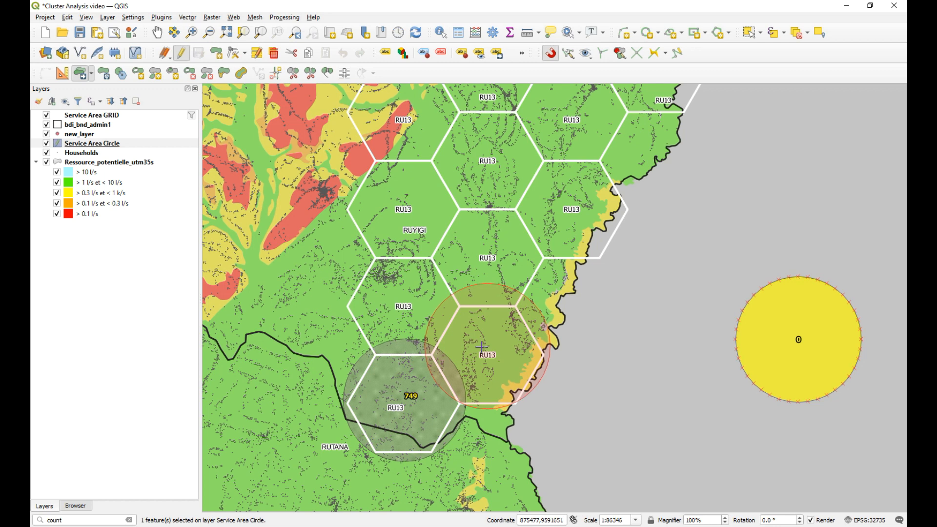
click(481, 347)
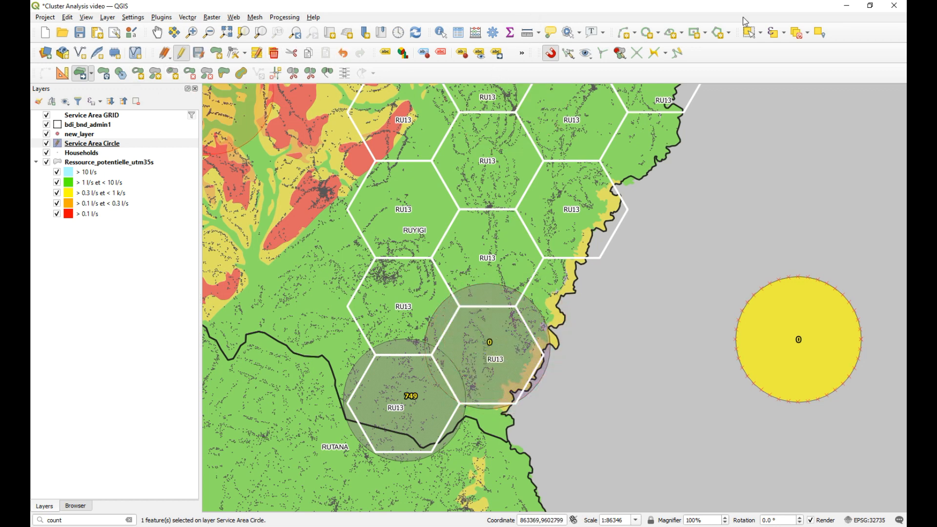
Select the newly placed circle copy, count its households, and shrink it freehand with the offset tool to fit within its hexagon
click(751, 34)
click(508, 315)
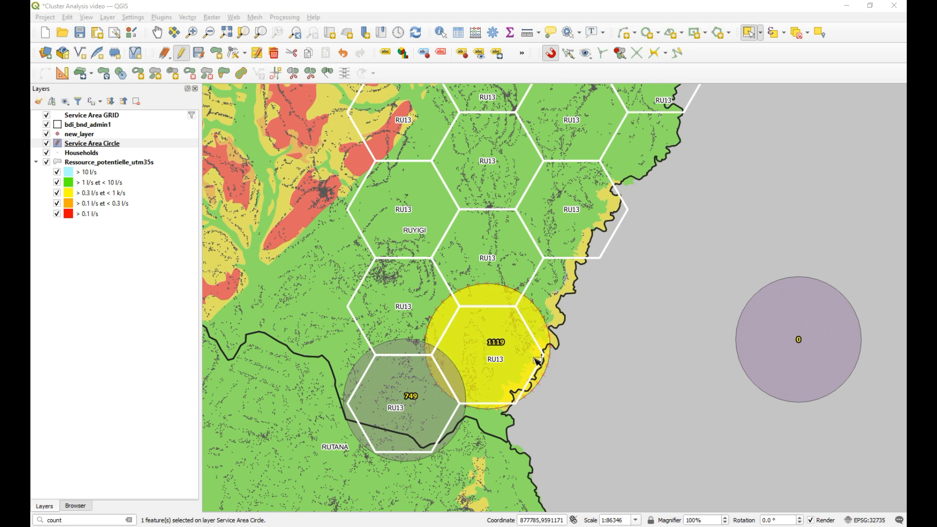
click(241, 73)
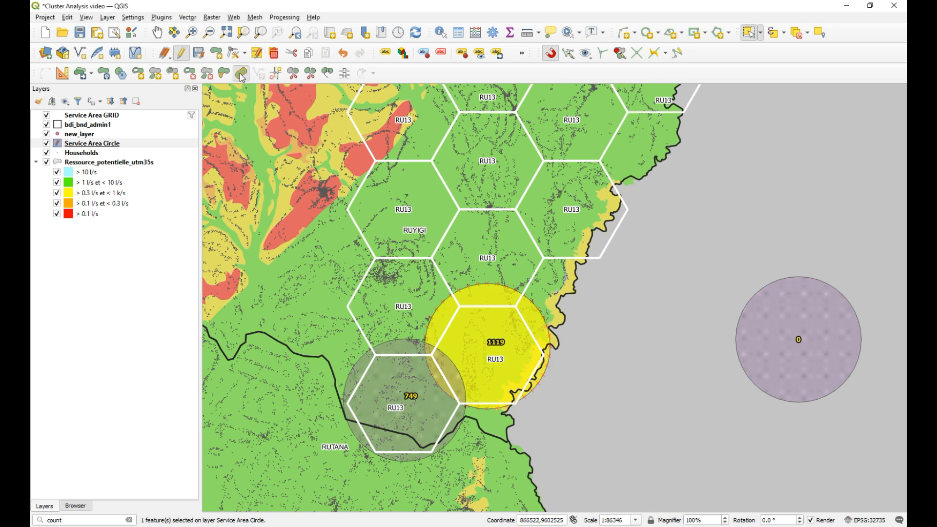
click(503, 286)
click(499, 298)
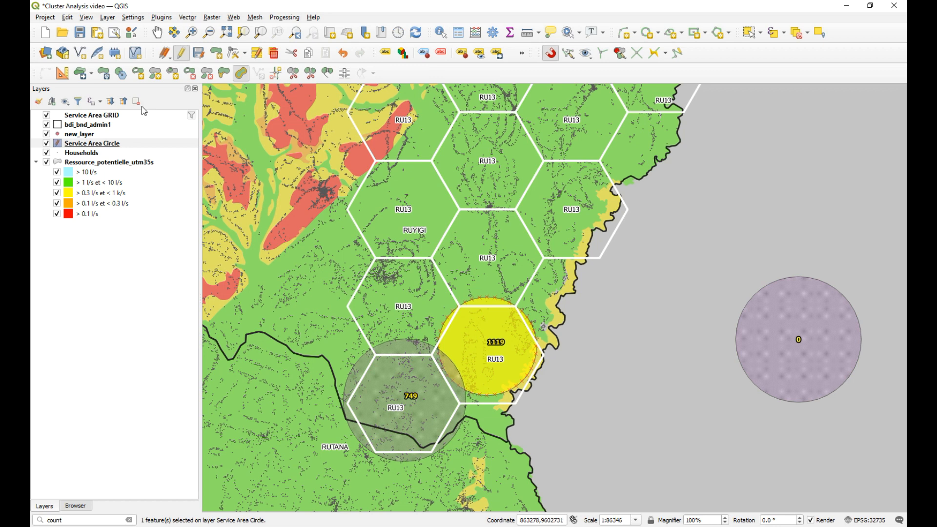
Move the shrunken circle slightly south with Move Feature(s) and recount its households
click(91, 74)
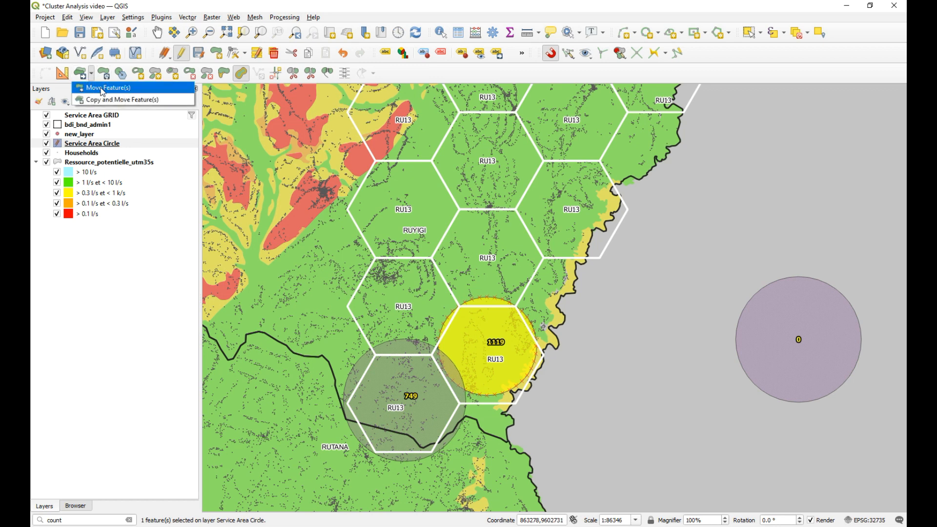
click(103, 91)
click(485, 336)
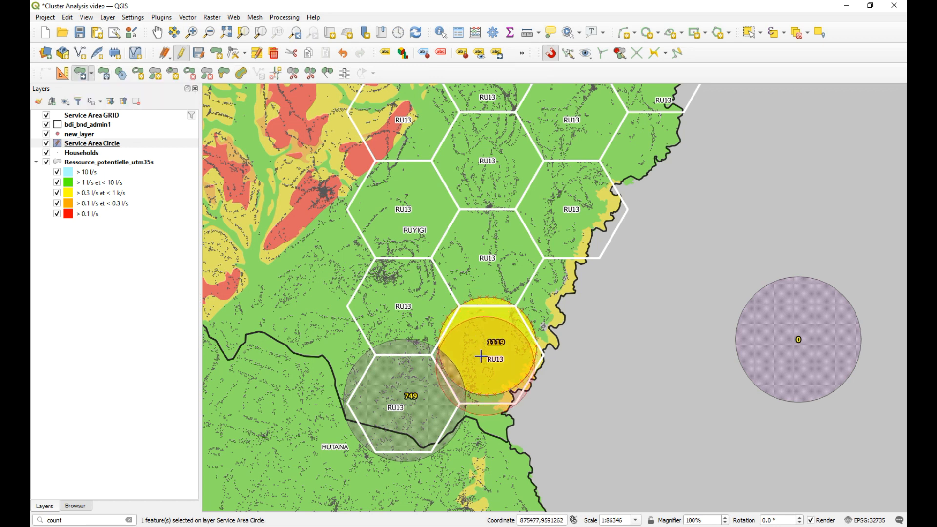
click(480, 354)
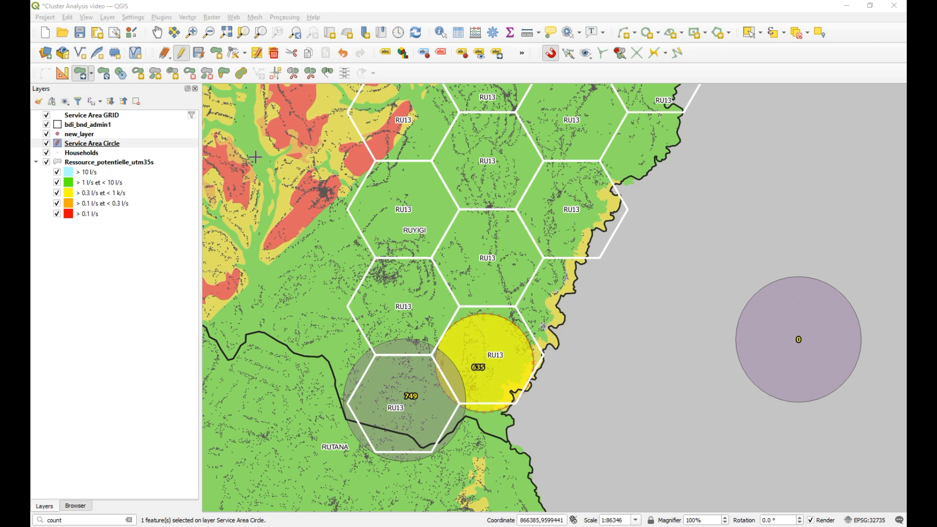
Enlarge the selected circle with offsets of 100 and 50, recounting its households after the first
click(241, 72)
click(520, 328)
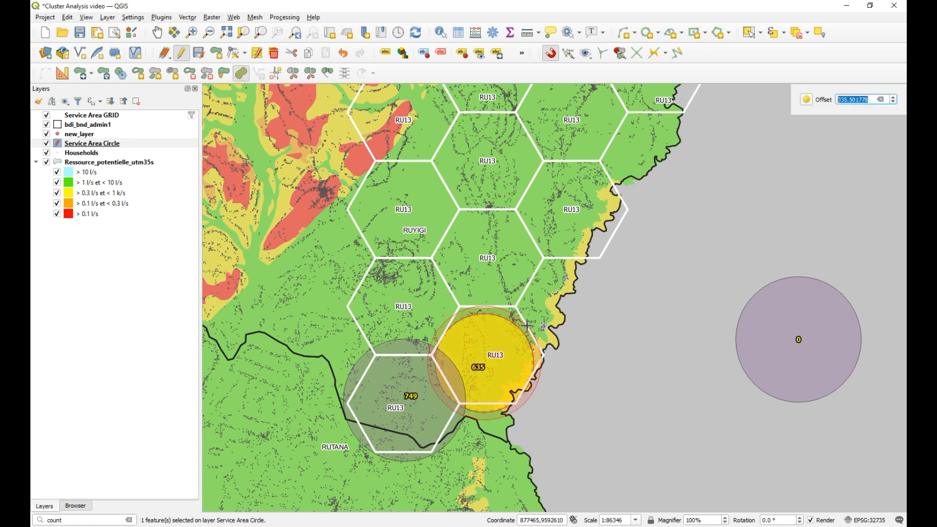
text(100)
key(Return)
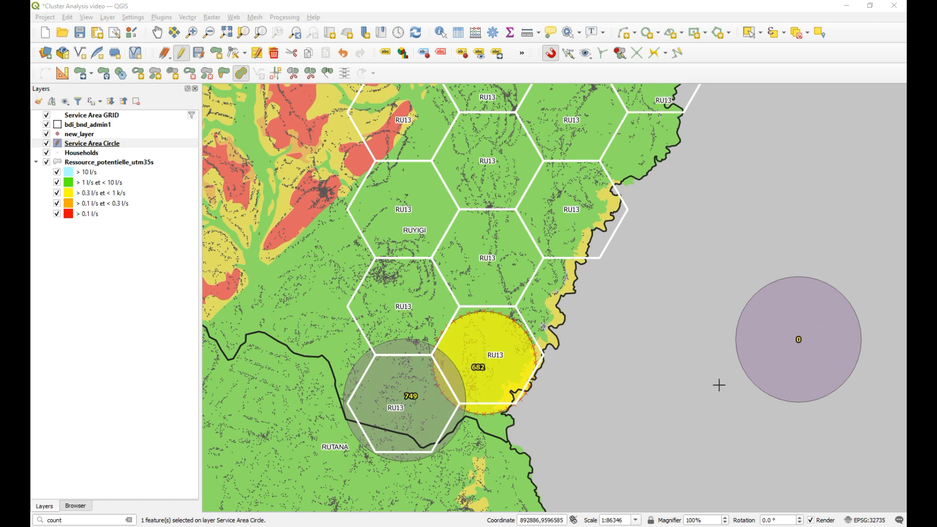
click(509, 319)
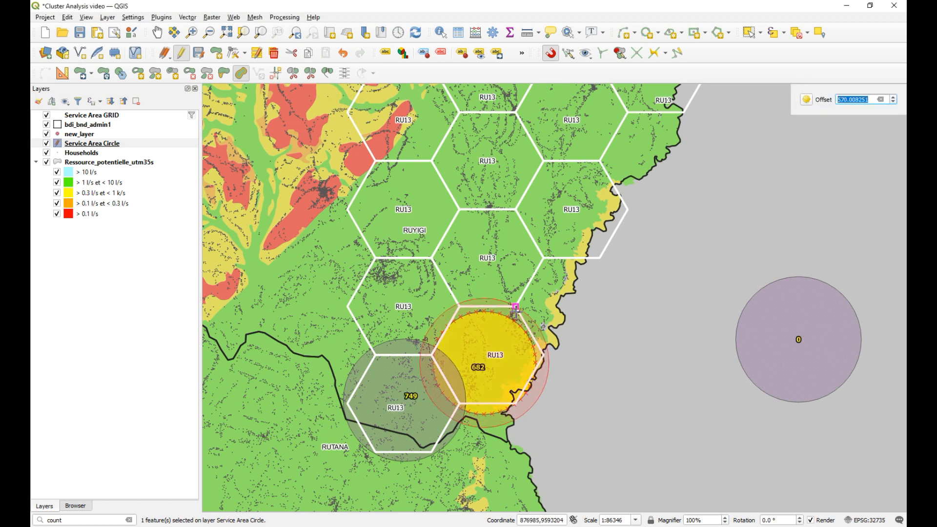
text(50)
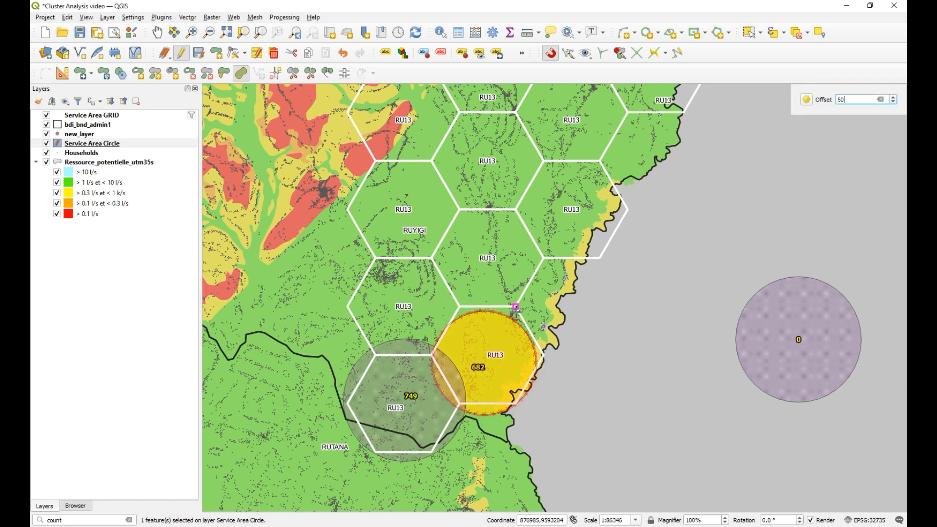
key(Return)
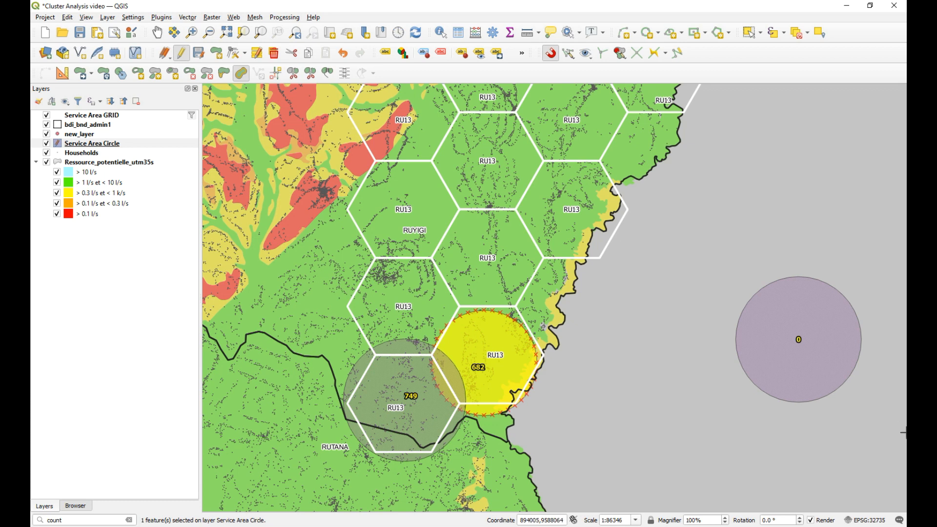
Shift the enlarged circle slightly northeast over the household cluster and recount its households
click(80, 73)
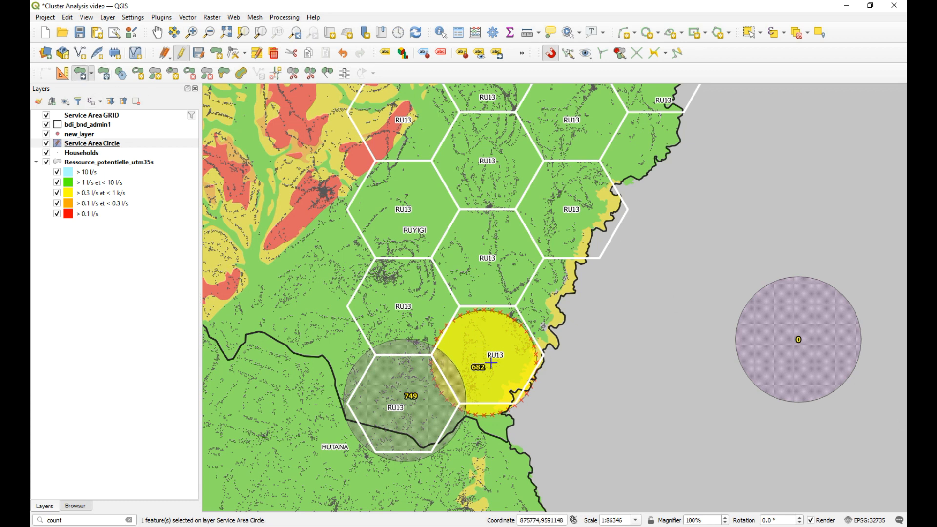
click(491, 358)
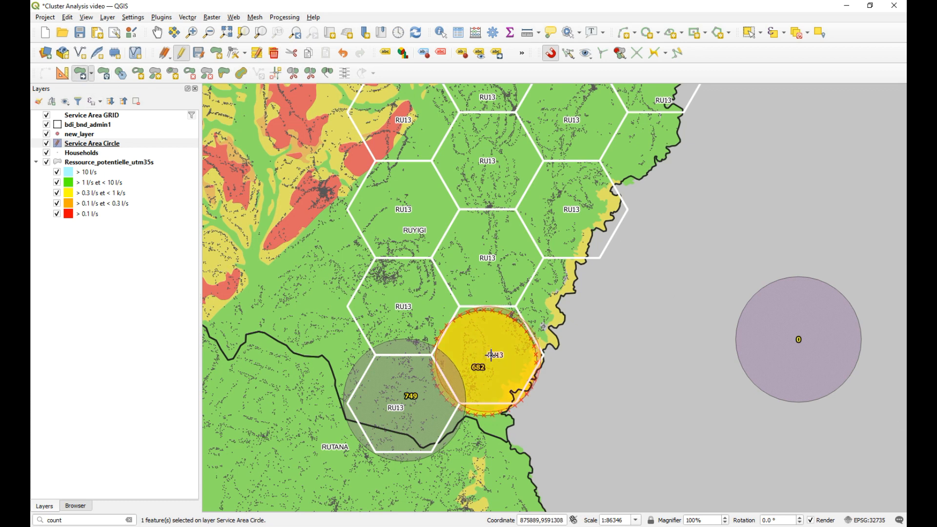
click(491, 356)
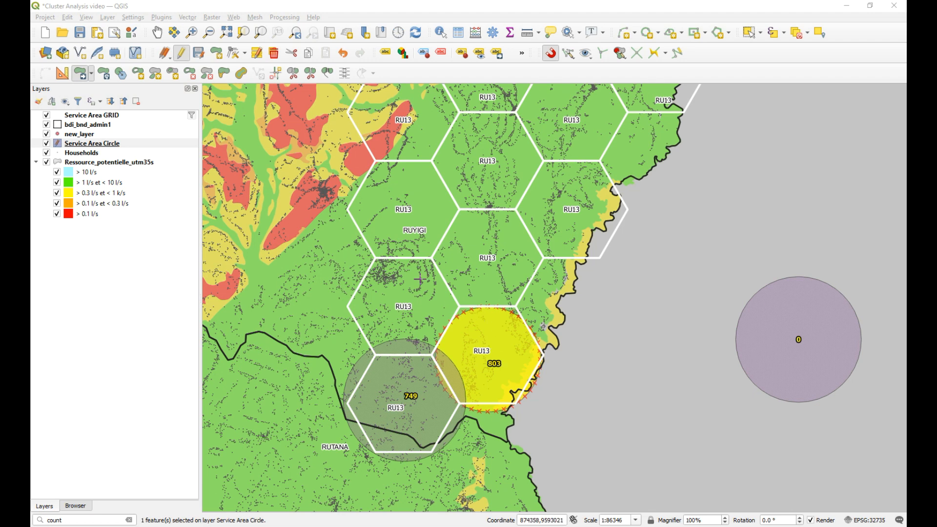
Shrink the shifted circle gradually with small negative offsets, recounting its households after each
click(242, 73)
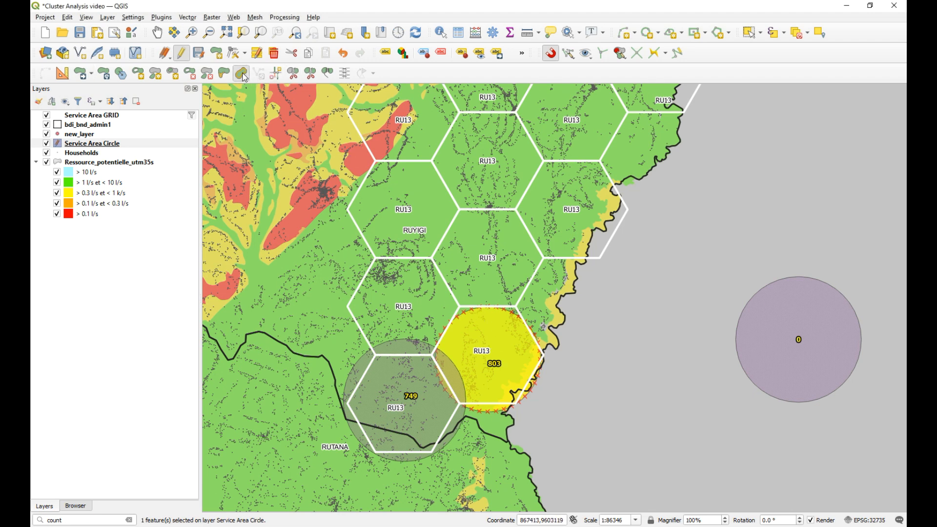
click(512, 315)
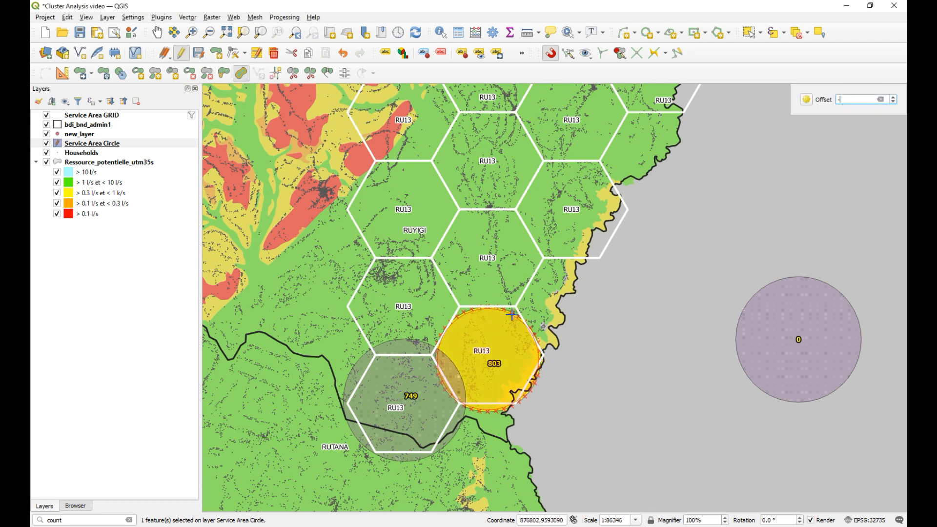
click(512, 315)
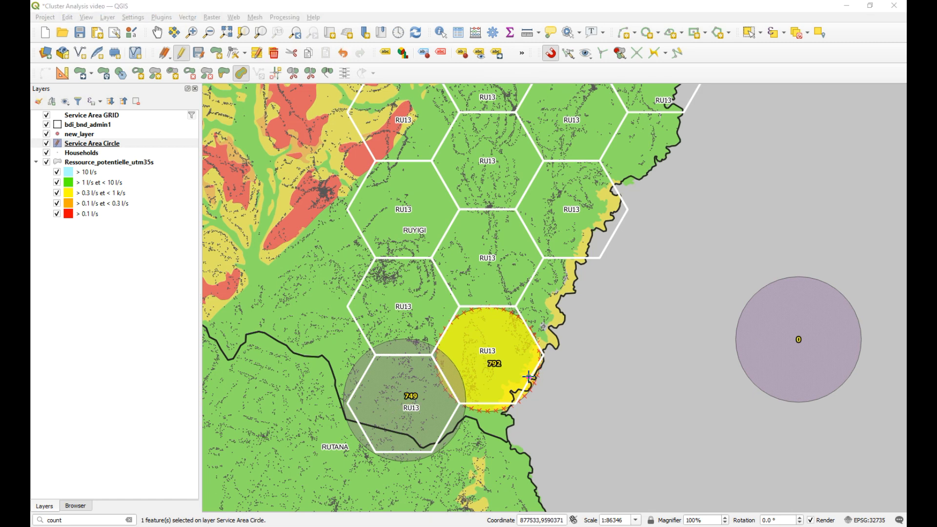
click(503, 318)
text(-)
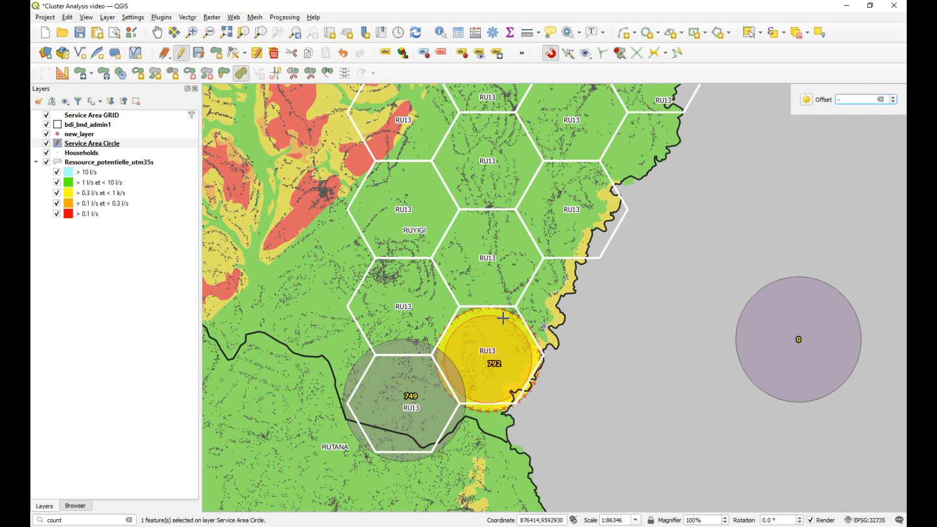
key(Escape)
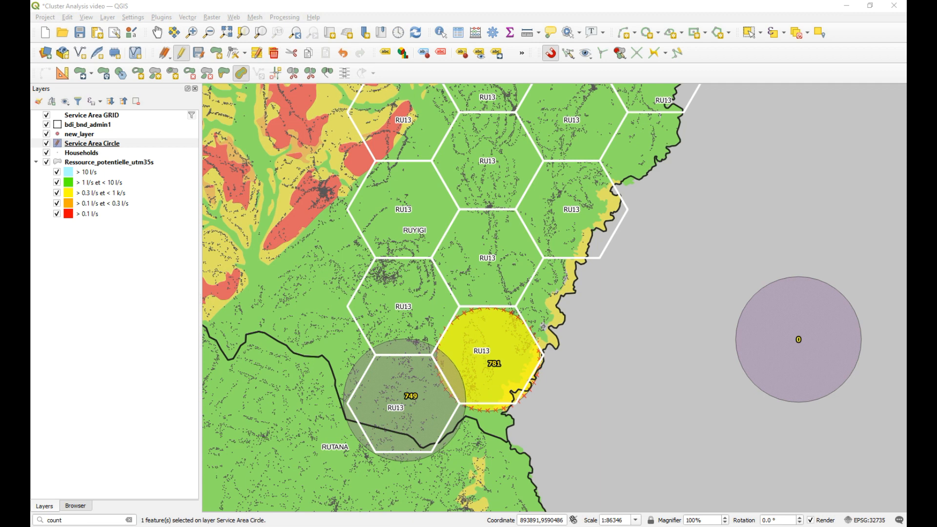
click(503, 312)
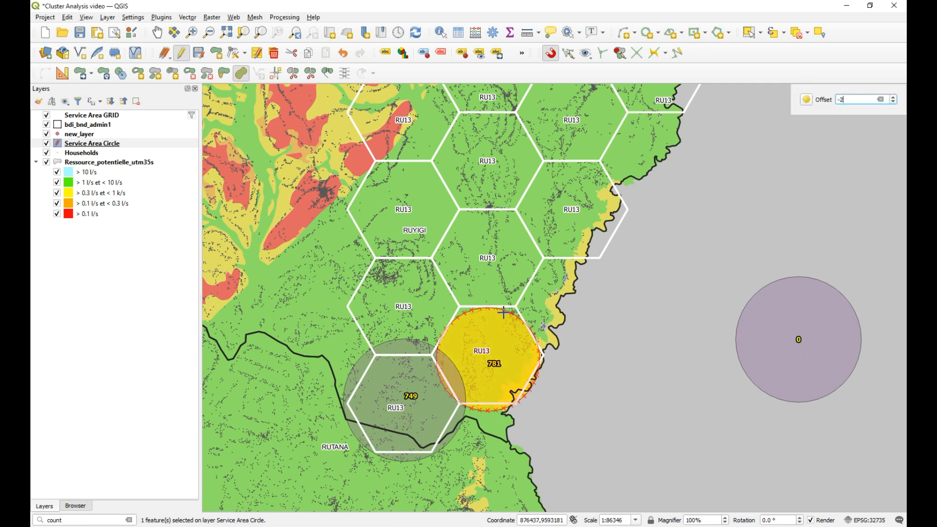
key(Escape)
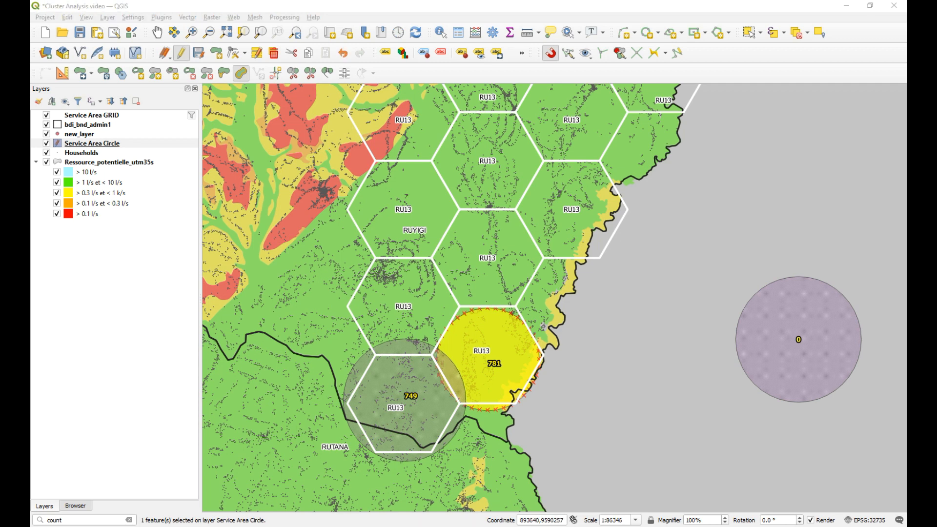
Shrink the circle by an offset of -50, enlarge it again with a small positive offset, and recount its households after each
click(503, 318)
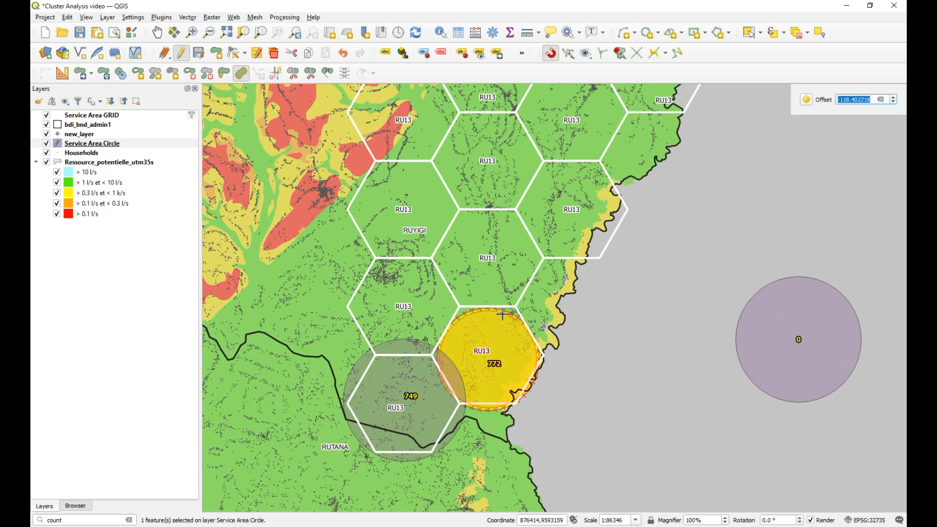
text(-50)
key(Return)
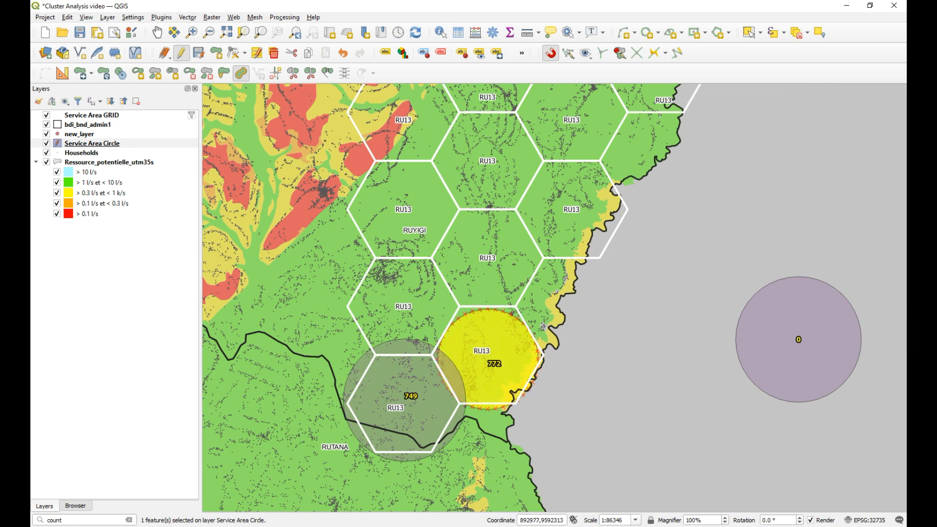
click(516, 308)
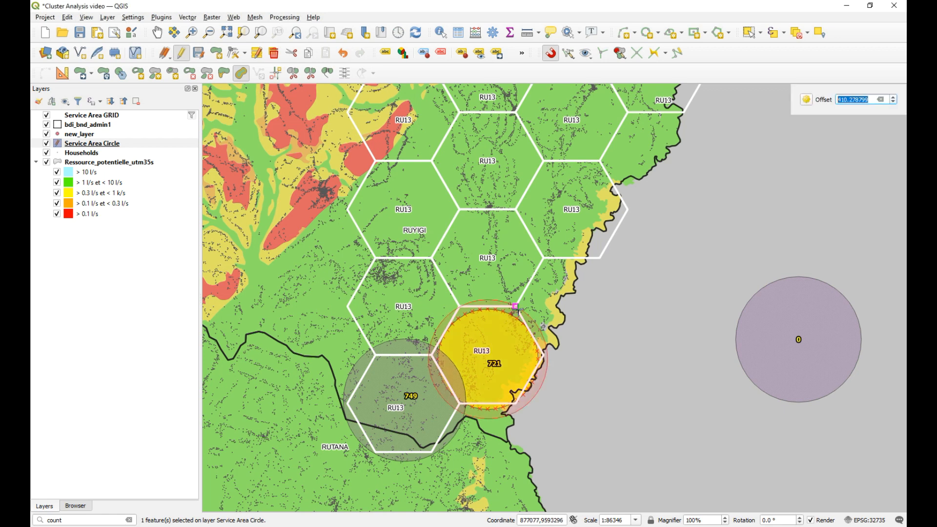
key(Escape)
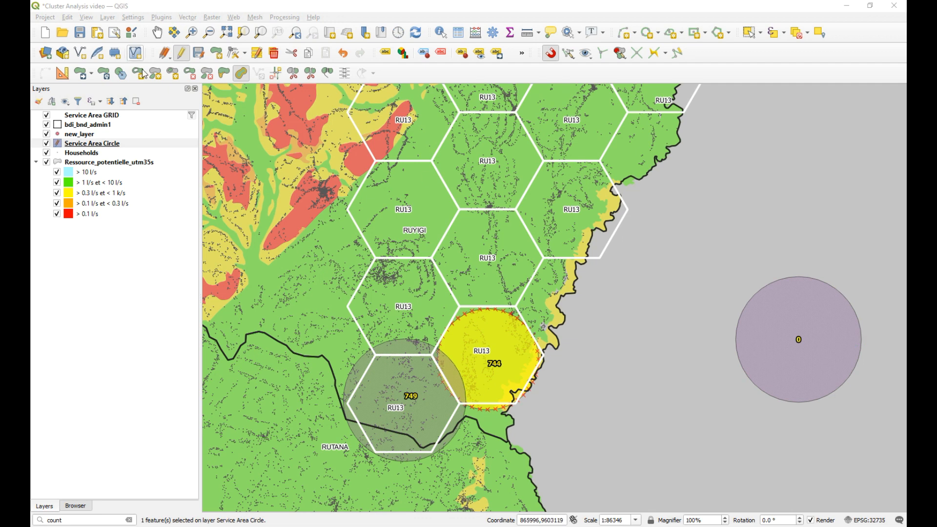
Switch to the Cluster Analysis - GIS Modeling.xlsx workbook in Excel and set the solar h/day value in B2 to 8
click(80, 73)
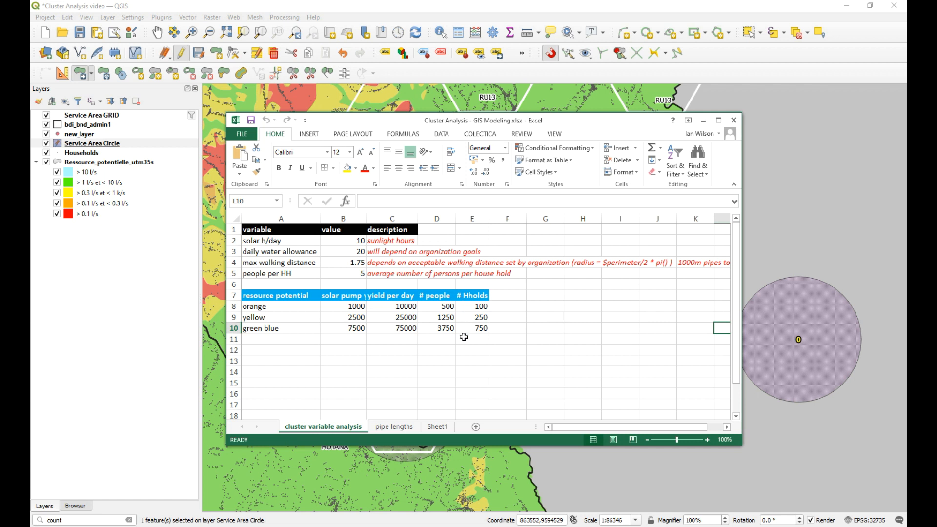
click(359, 236)
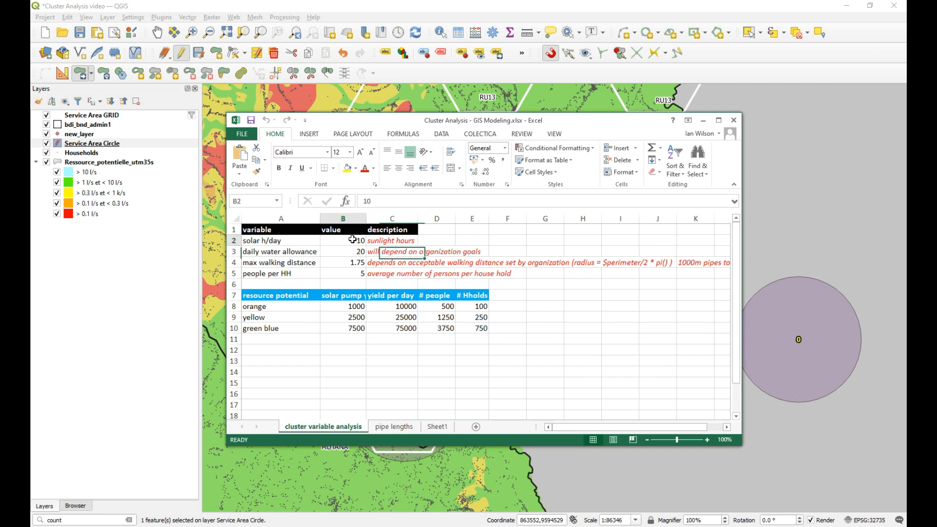
text(8)
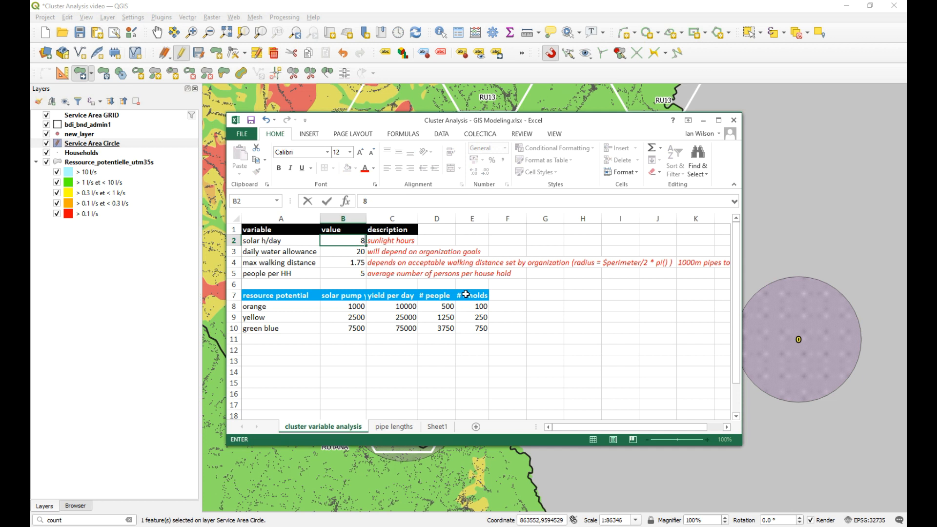
key(Return)
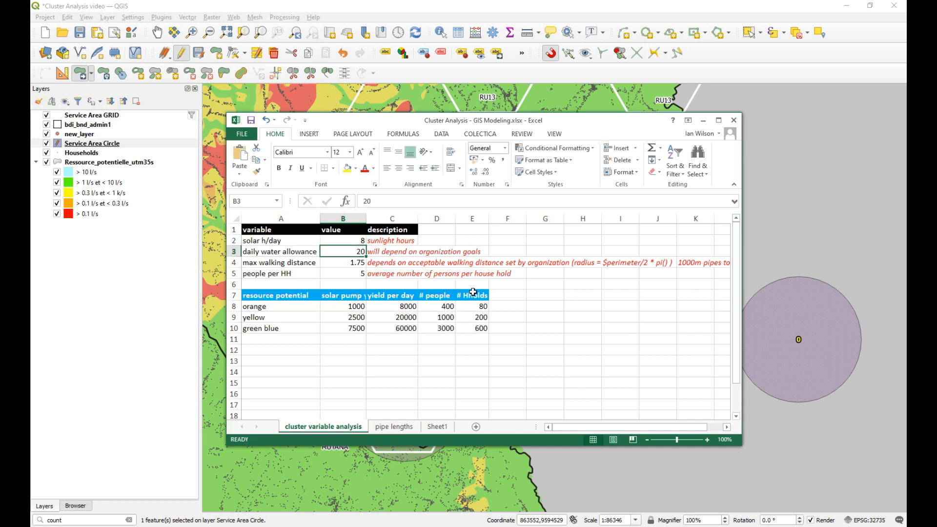
Set the solar h/day value in B2 to 10 and switch back to the QGIS map
click(343, 241)
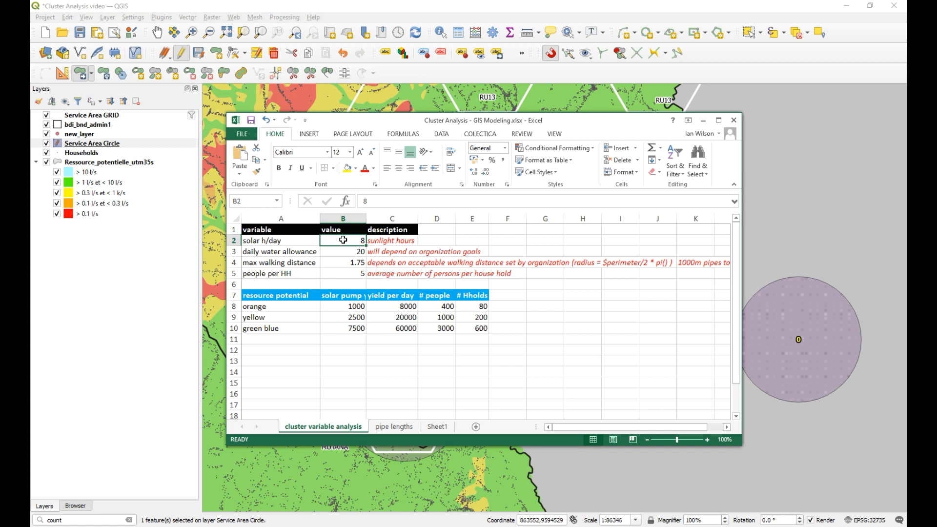
text(10)
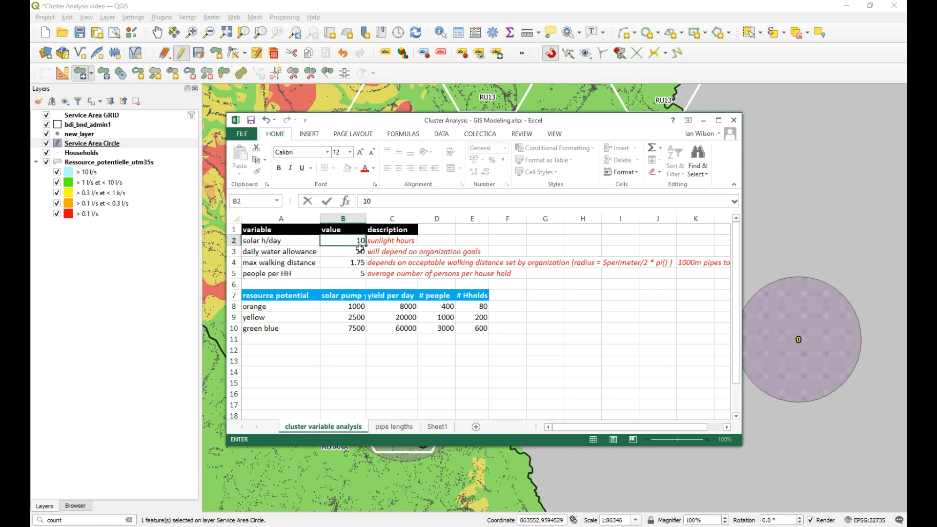
click(358, 250)
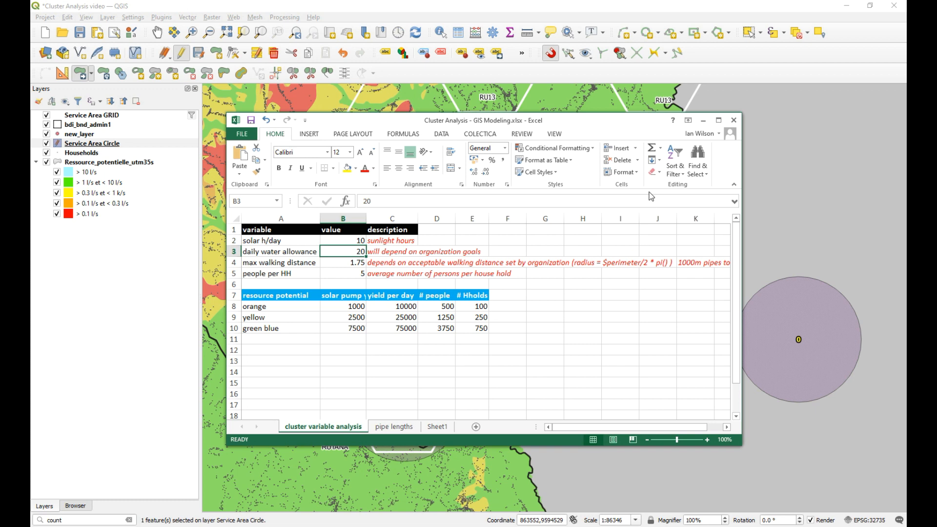
click(703, 120)
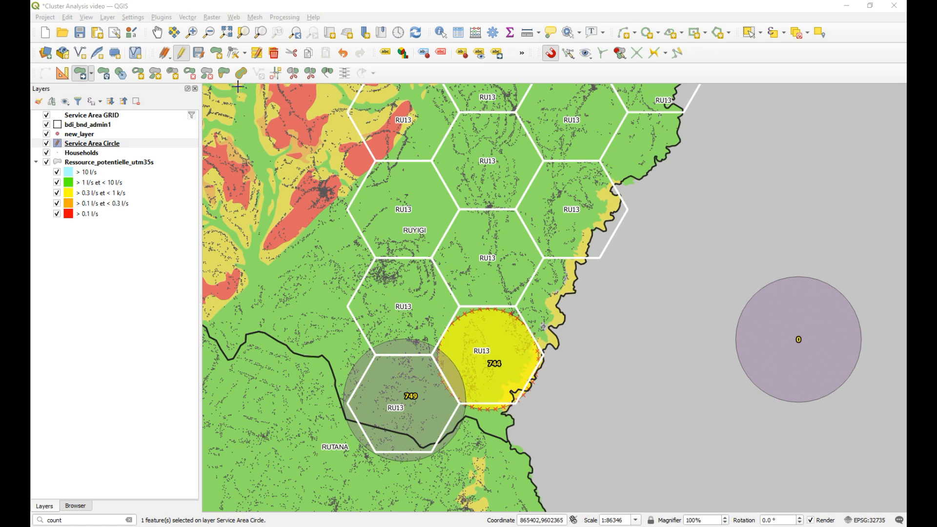
Copy the service area circle beside the eastern border into the hexagon to its northwest and recount the copy's households
click(157, 33)
drag(449, 137, 444, 381)
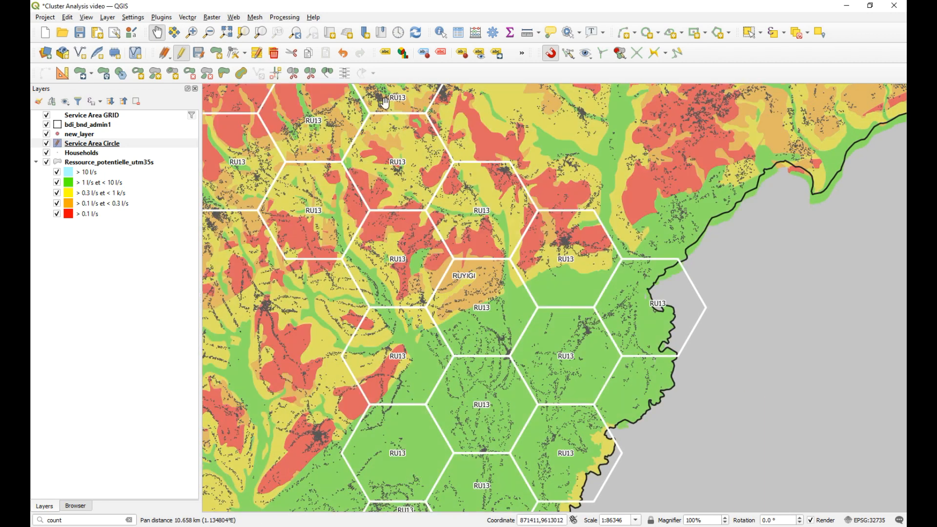
drag(336, 200, 458, 310)
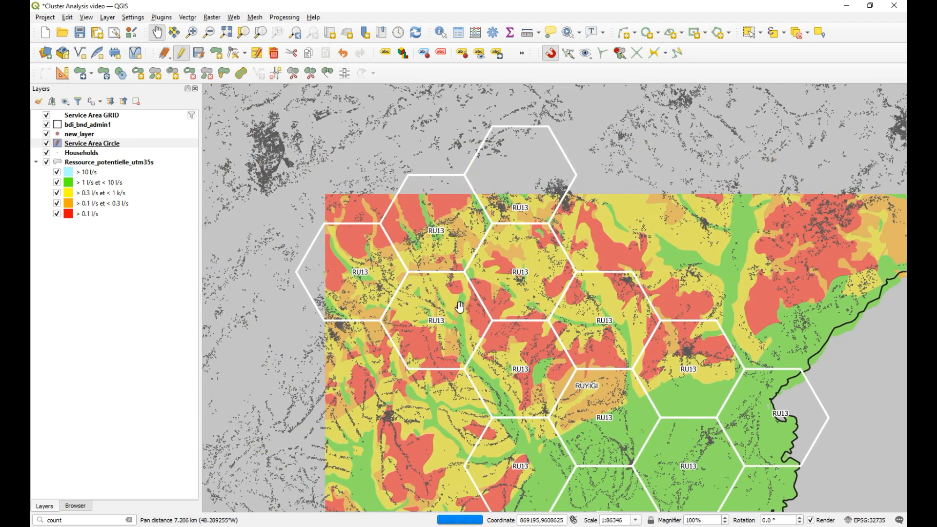
drag(565, 401, 438, 213)
drag(450, 350, 479, 196)
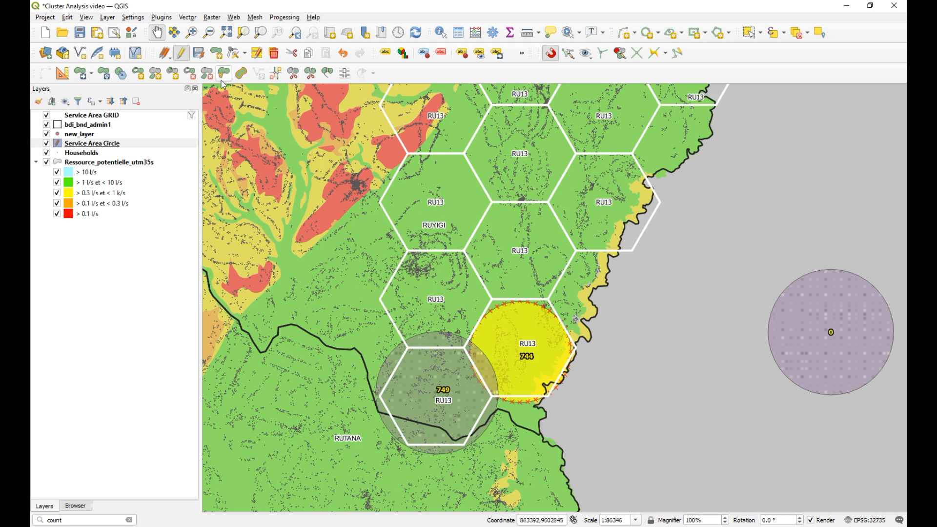
click(92, 74)
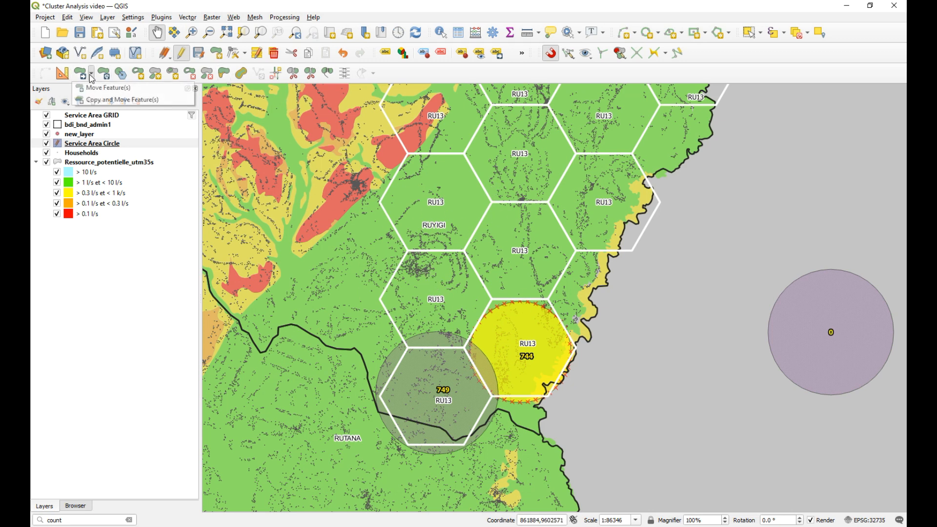
click(112, 100)
click(521, 356)
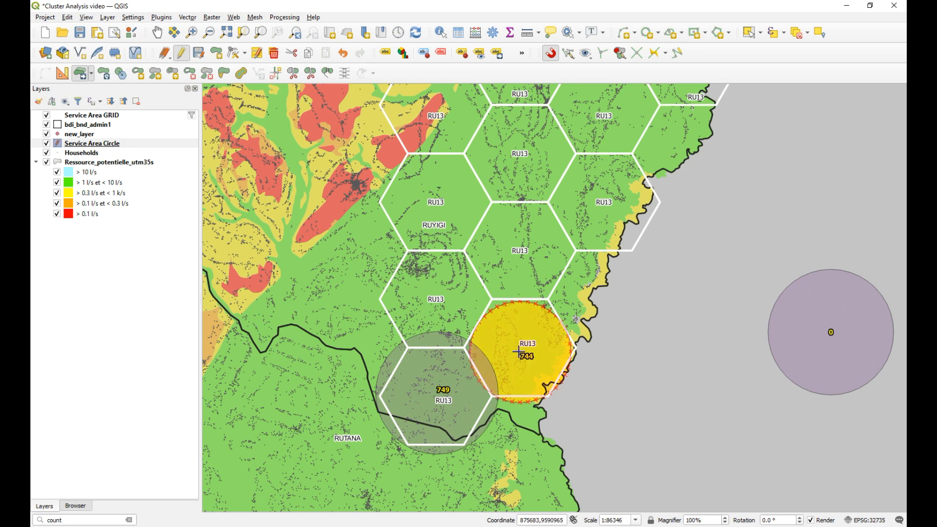
click(434, 311)
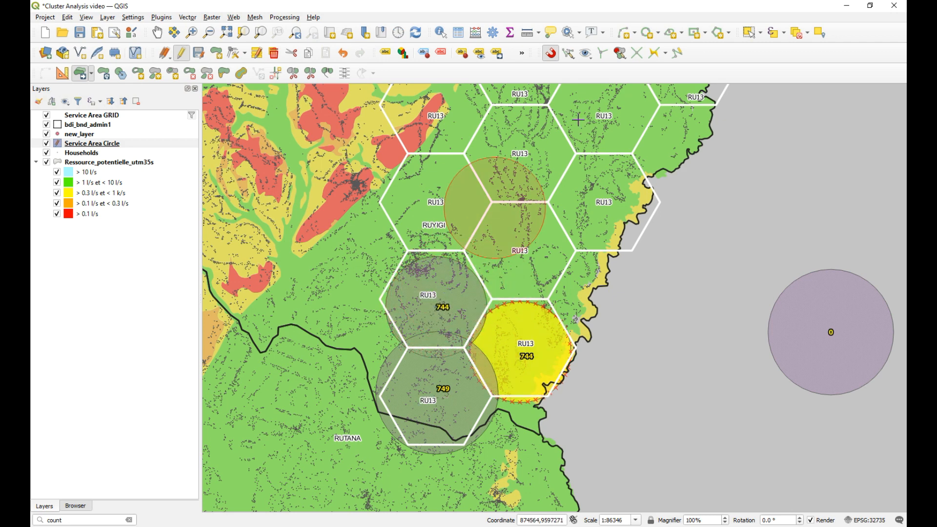
click(750, 36)
click(449, 299)
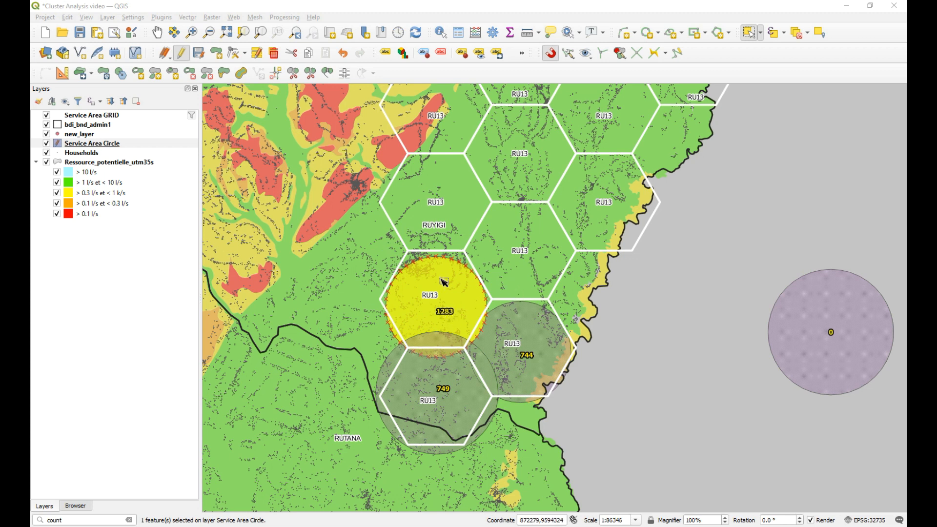
Shrink the copied circle with a negative offset, enlarge it slightly again, and recount its households after each
click(241, 75)
click(461, 263)
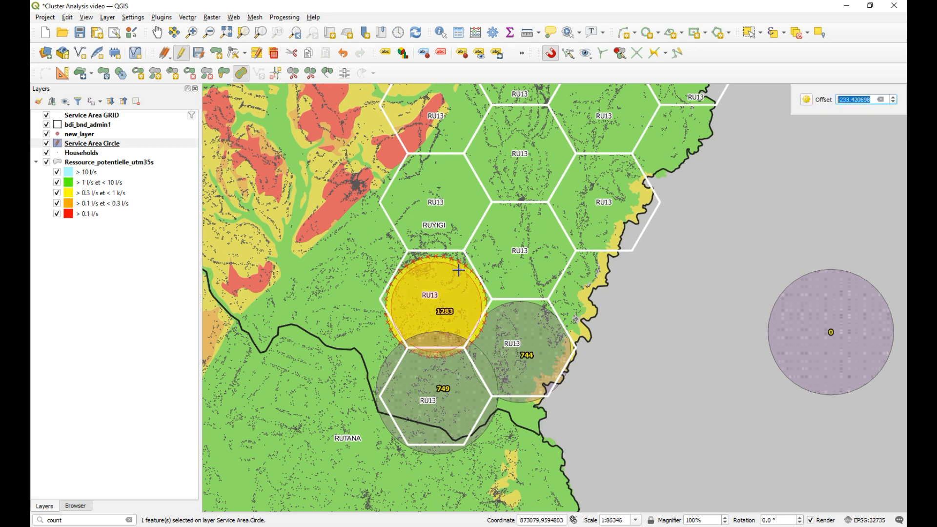
click(458, 275)
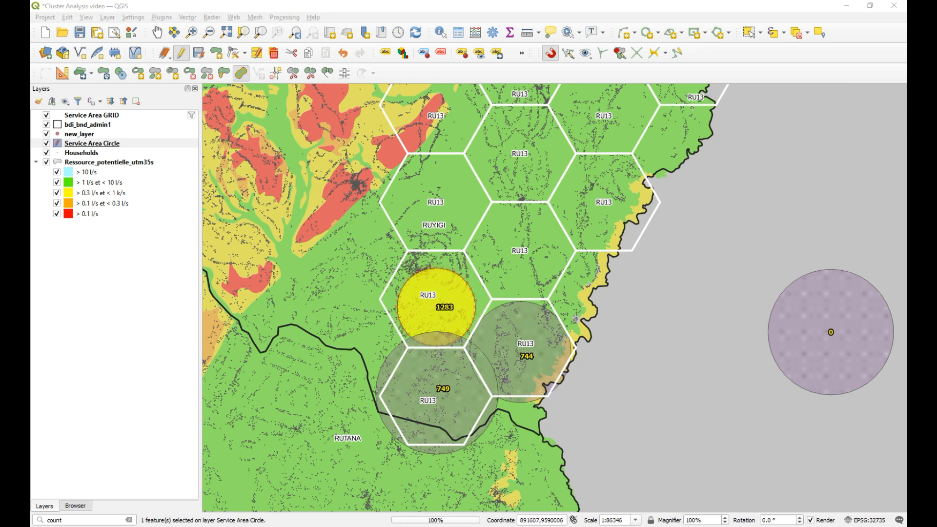
click(452, 274)
click(454, 269)
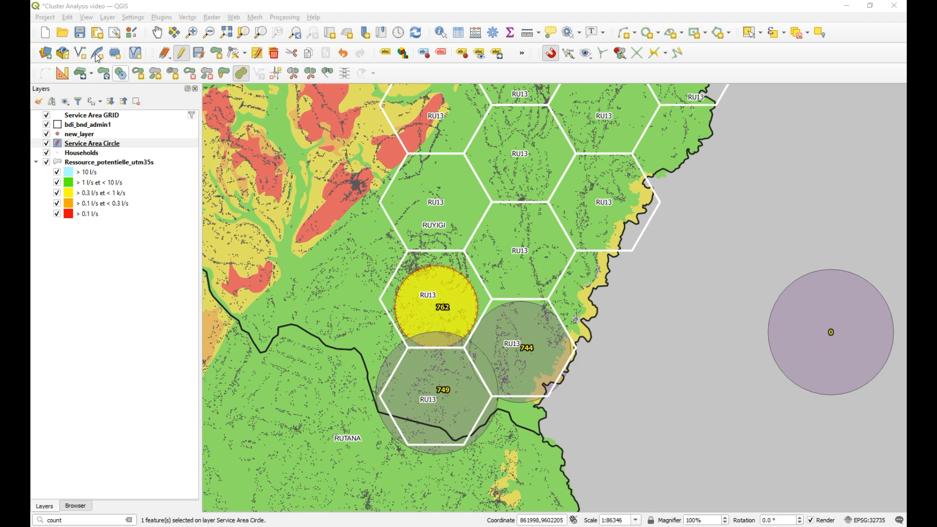
Move the resized circle slightly west within its hexagon and recount its households
click(91, 73)
click(107, 96)
click(448, 297)
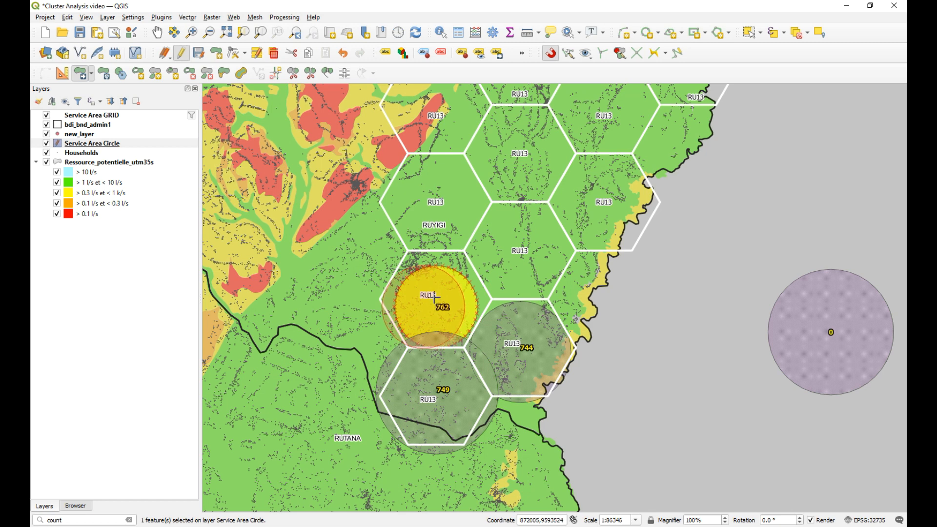
click(430, 299)
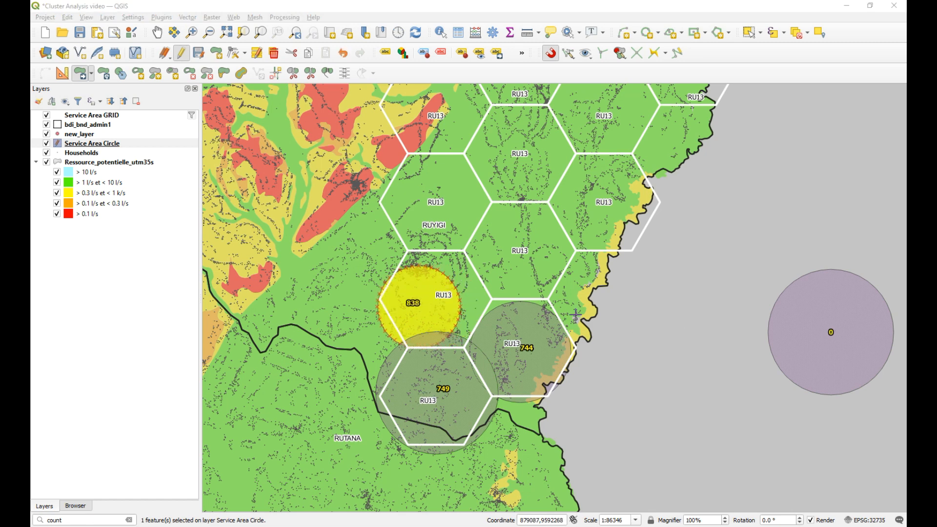
Shrink the moved circle, enlarge it again with two small positive offsets, and recount its households after each
click(240, 73)
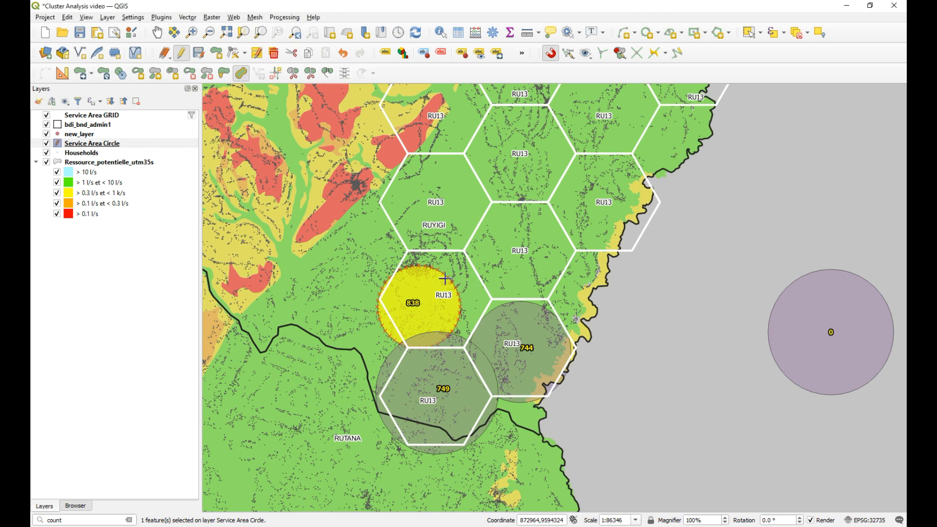
click(442, 277)
click(438, 280)
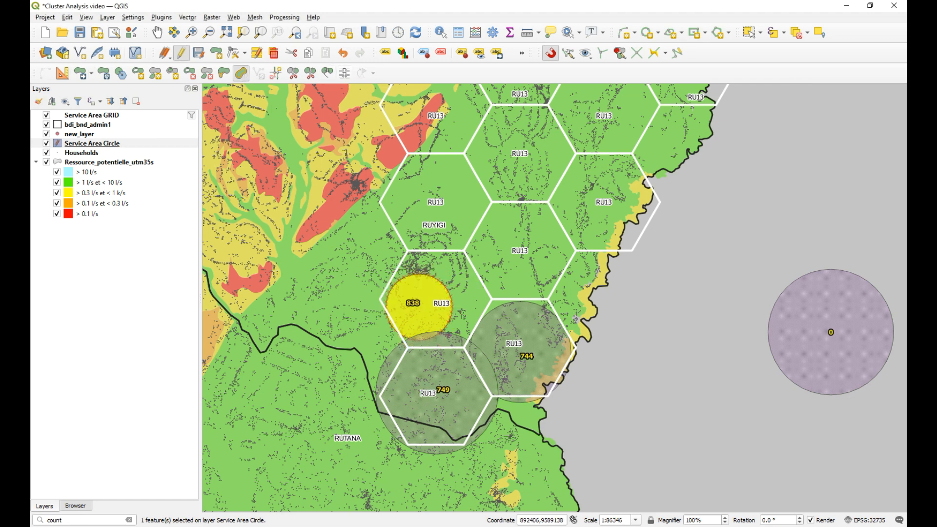
click(438, 280)
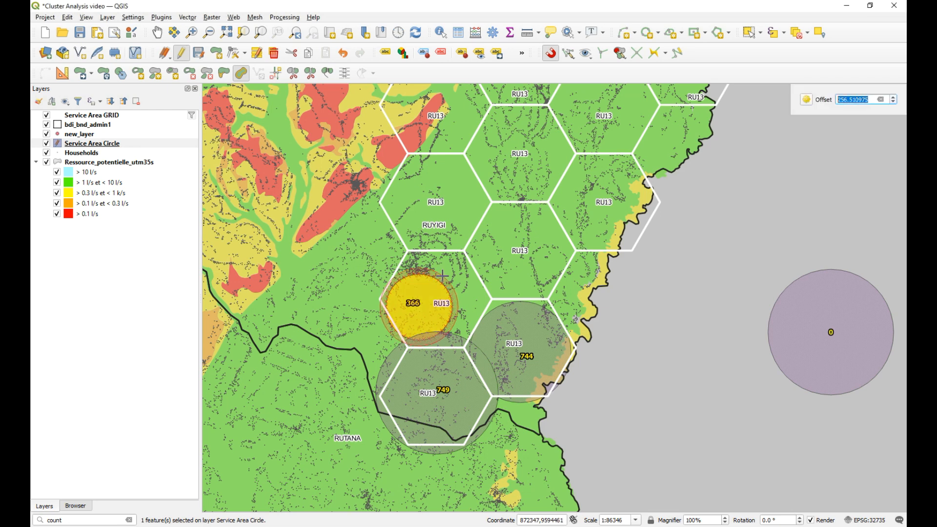
click(443, 277)
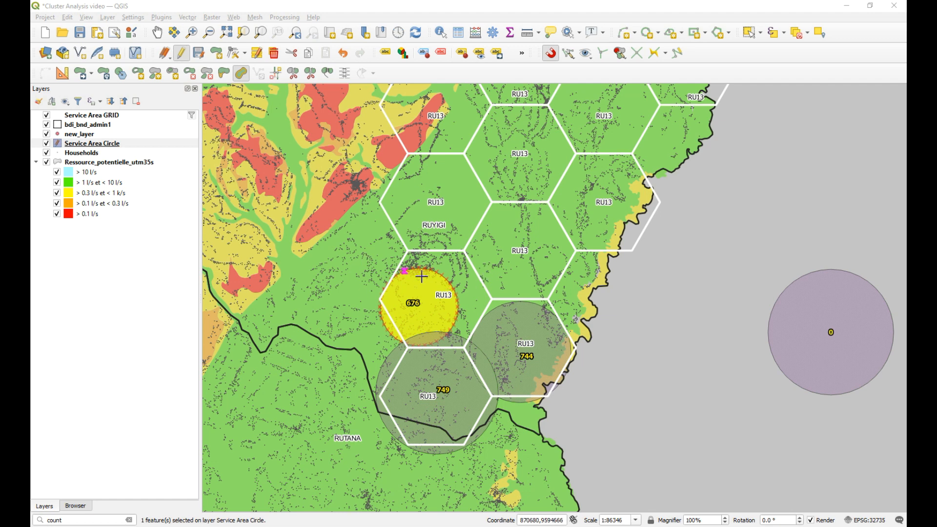
click(441, 279)
click(454, 286)
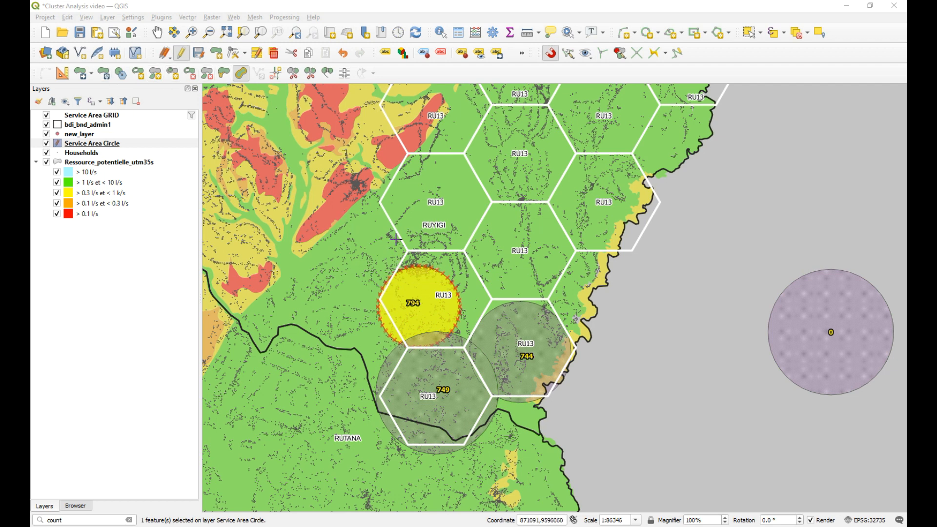
Copy the adjusted circle north over the dense household cluster below the RUYIGI label and recount the copy's households
click(91, 73)
click(118, 100)
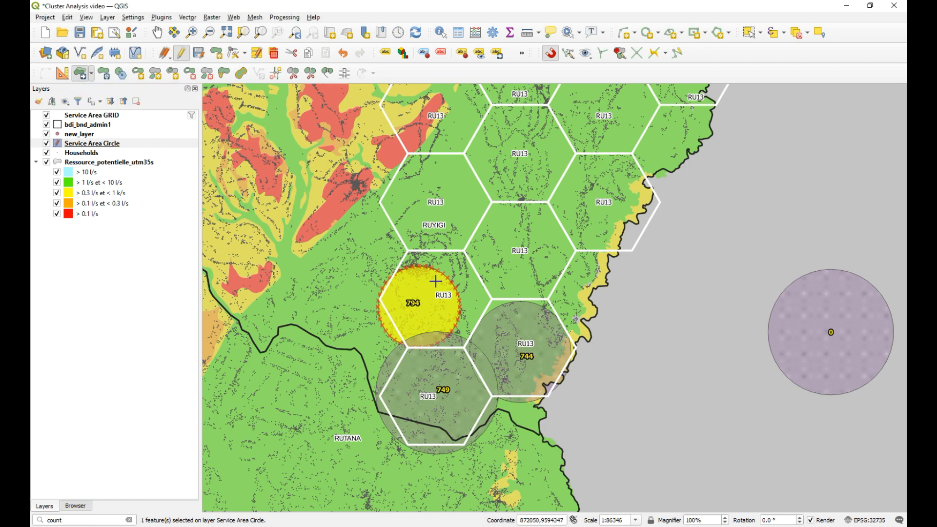
click(421, 298)
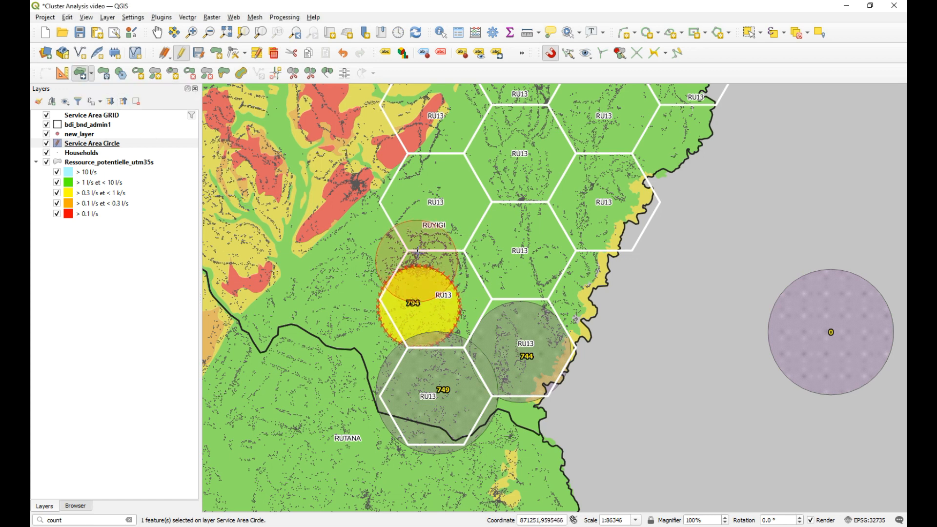
click(417, 251)
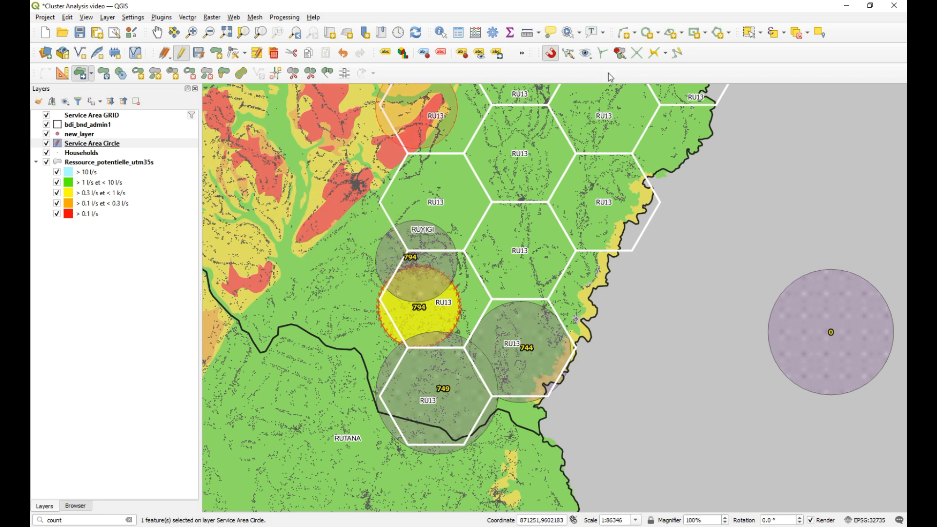
click(751, 30)
click(434, 239)
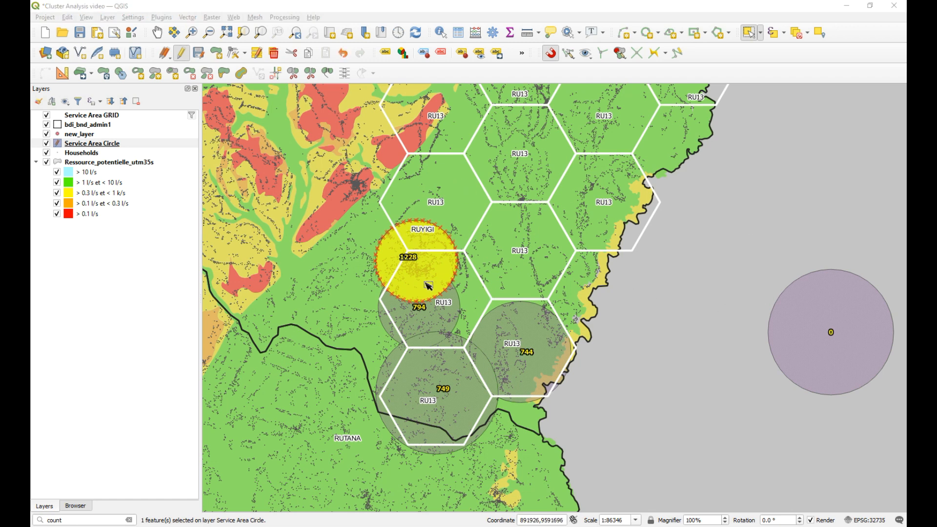
Shrink the northern circle around the dense cluster with successive negative offsets, recounting its households after each
click(242, 74)
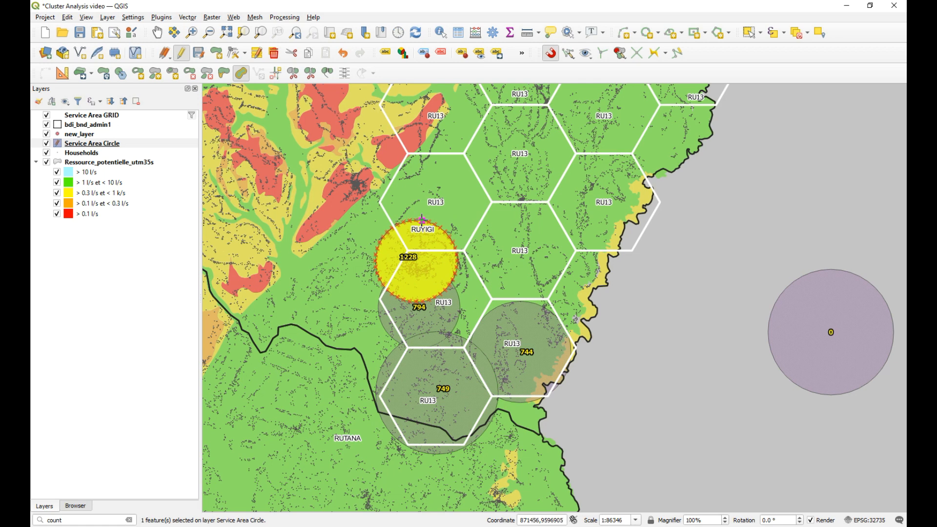
click(422, 220)
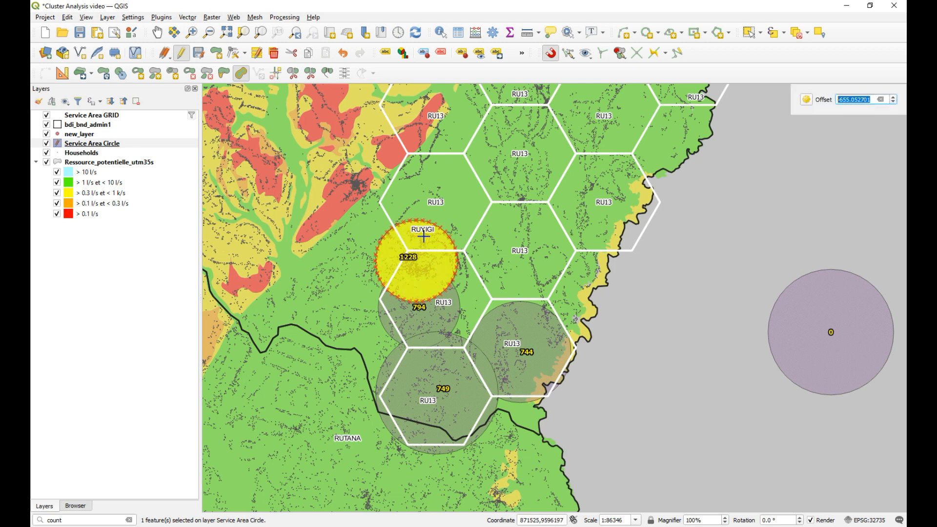
click(423, 236)
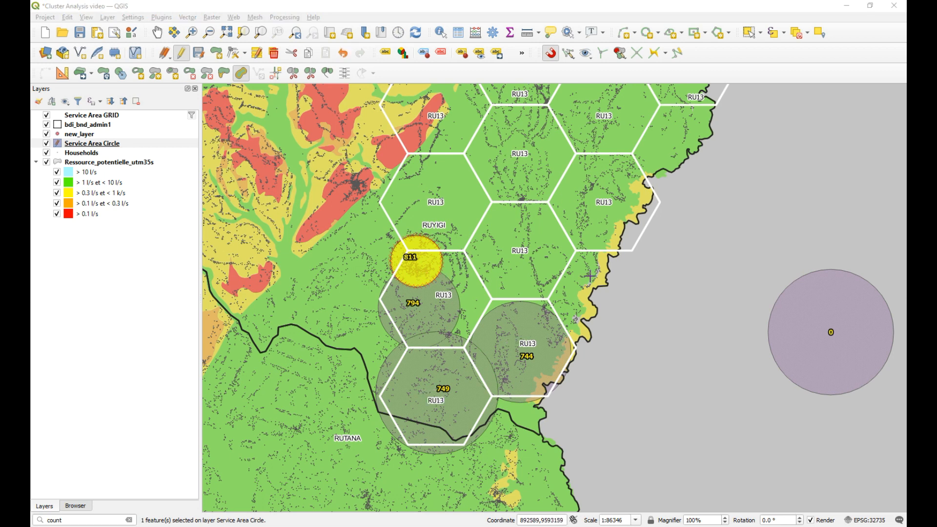
click(428, 238)
click(439, 250)
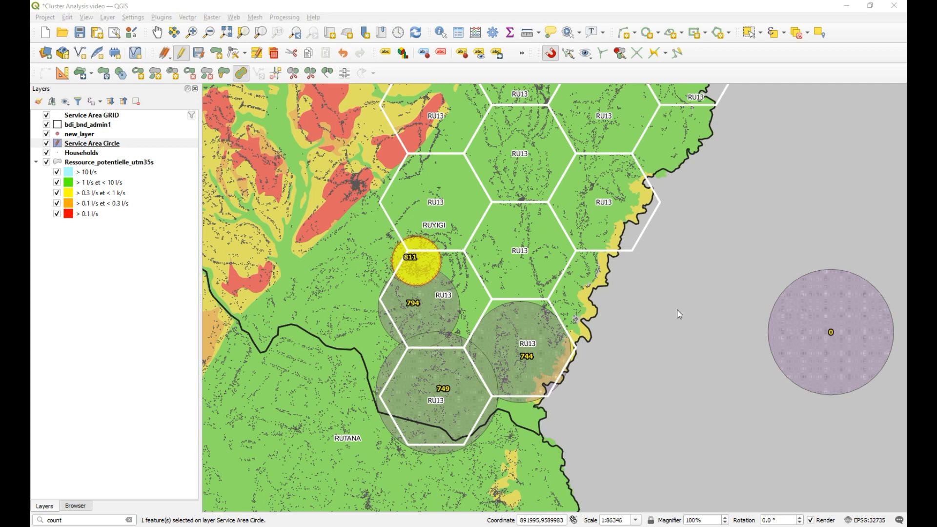
click(425, 238)
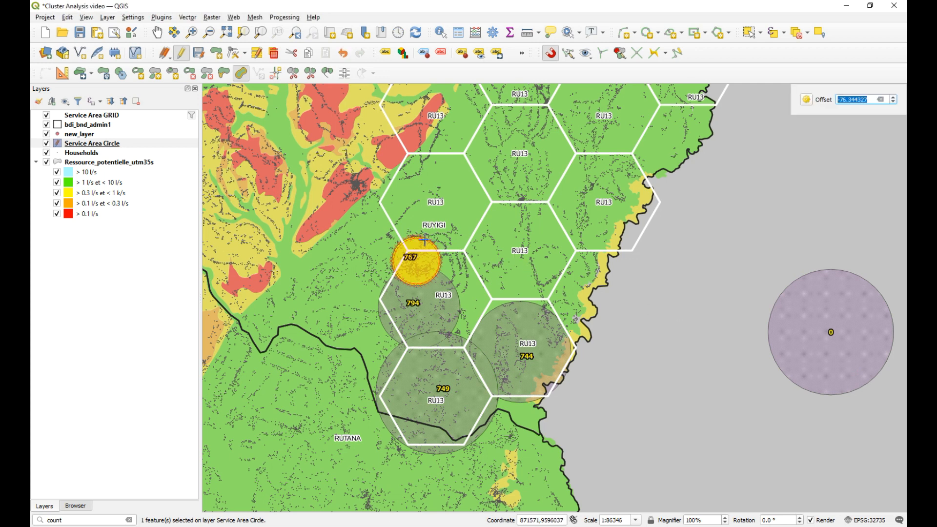
click(424, 240)
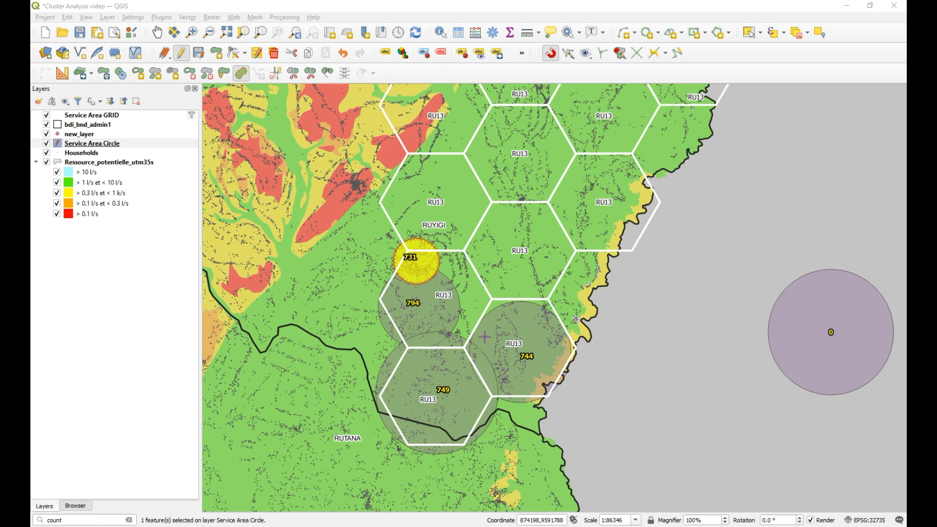
Select the larger circle just south of the shrunken one and recount its households with Count Points in Polygon
drag(906, 53, 649, 92)
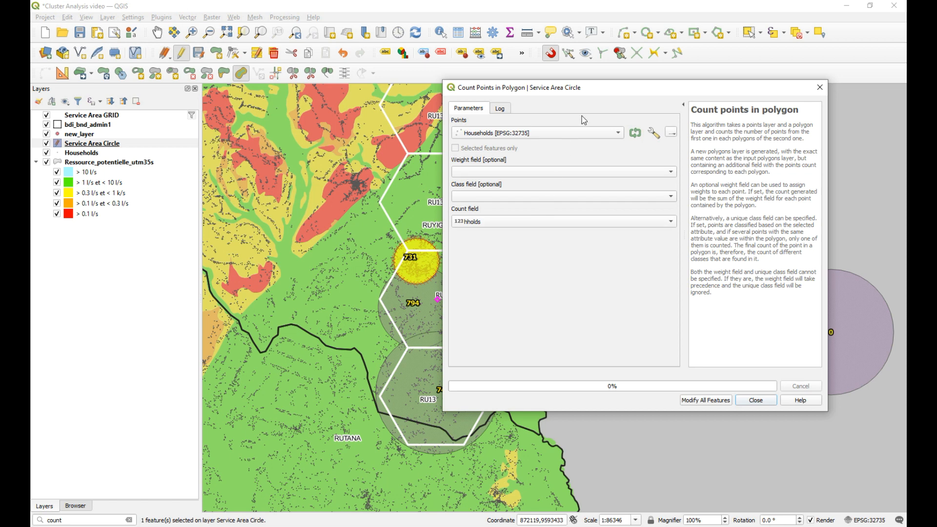
drag(606, 93, 654, 168)
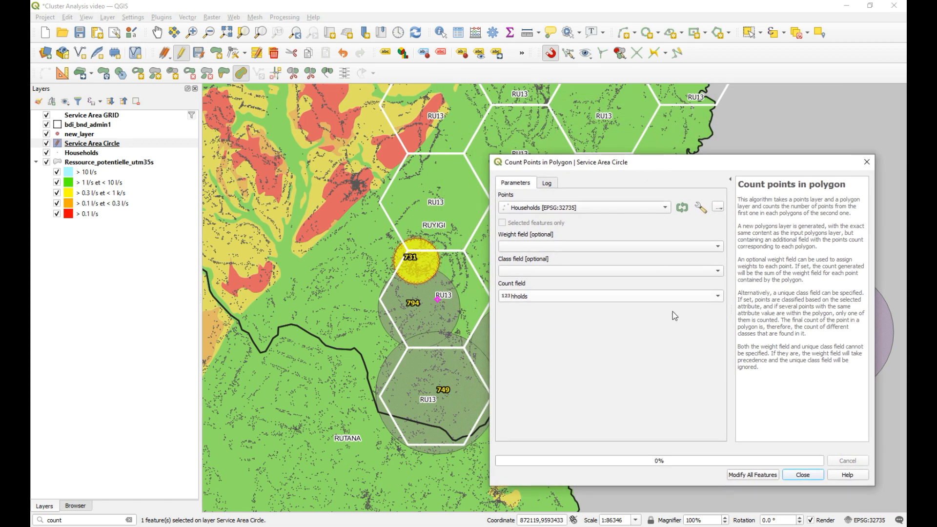
click(751, 32)
click(434, 332)
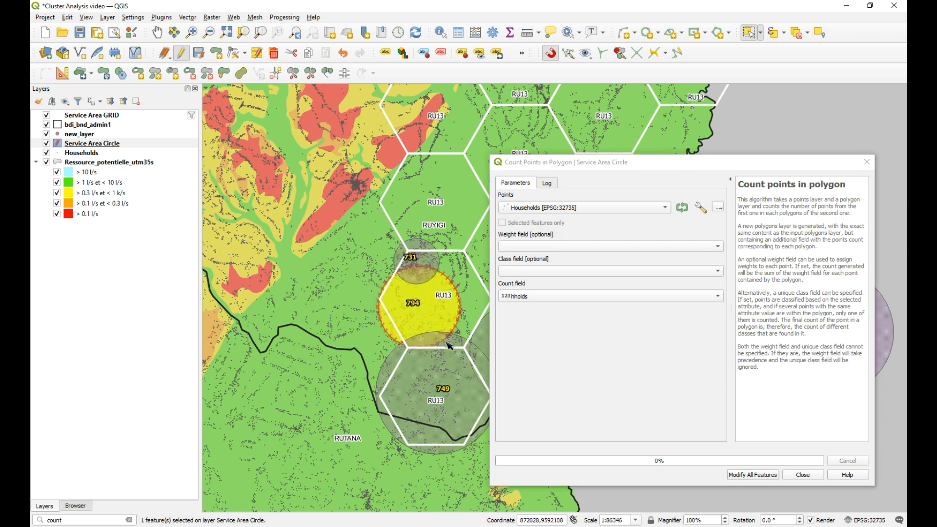
click(752, 475)
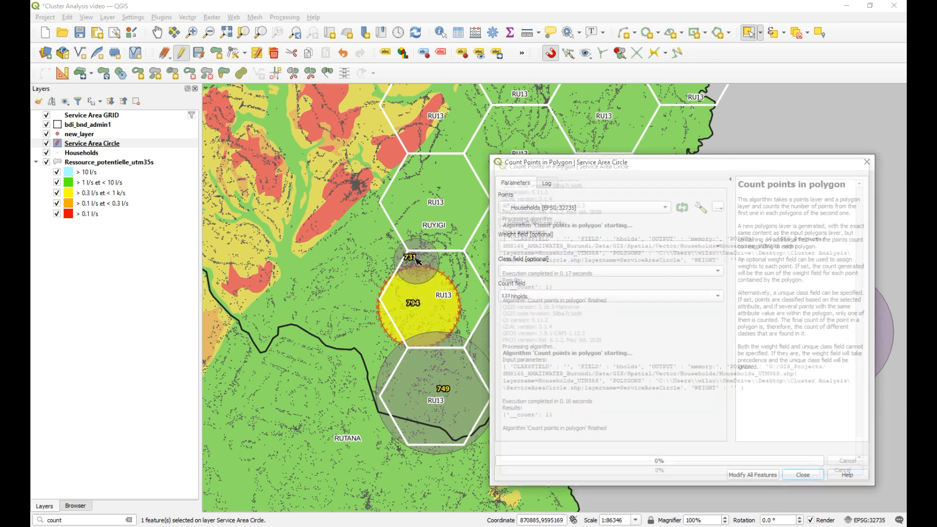
Select the small northern circle around the dense cluster and recount its households with Count Points in Polygon
click(418, 261)
click(757, 473)
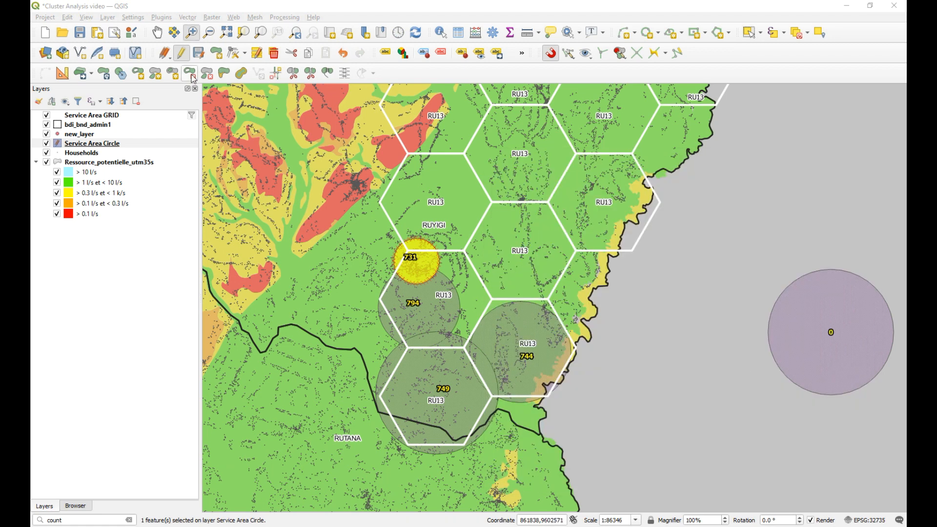
Copy the uncounted full-size circle east of the border onto the mixed-resource hexagon west of the RUYIGI label
click(157, 32)
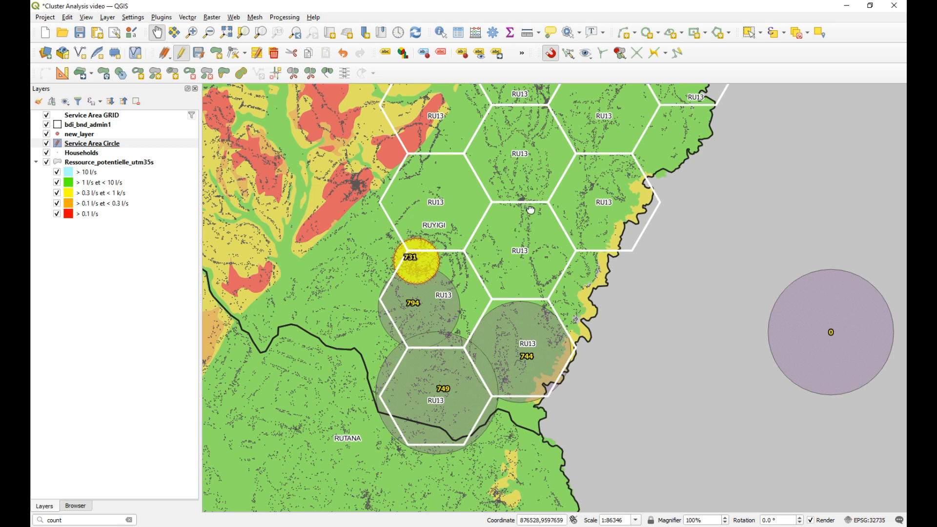
drag(539, 202, 518, 222)
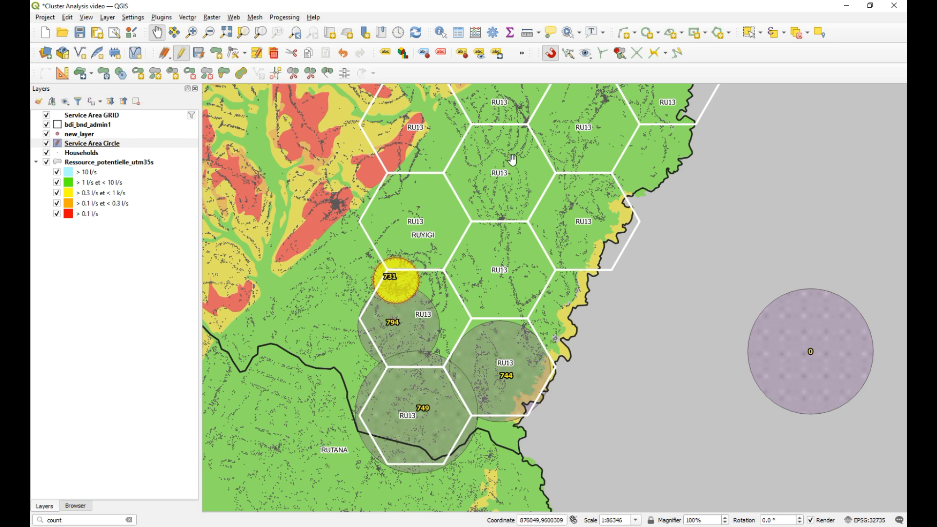
drag(564, 188, 534, 230)
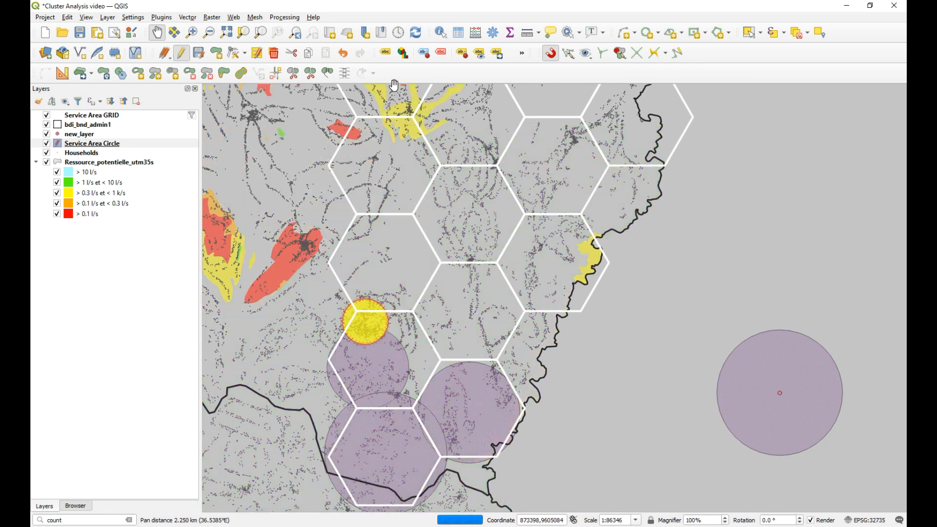
click(82, 73)
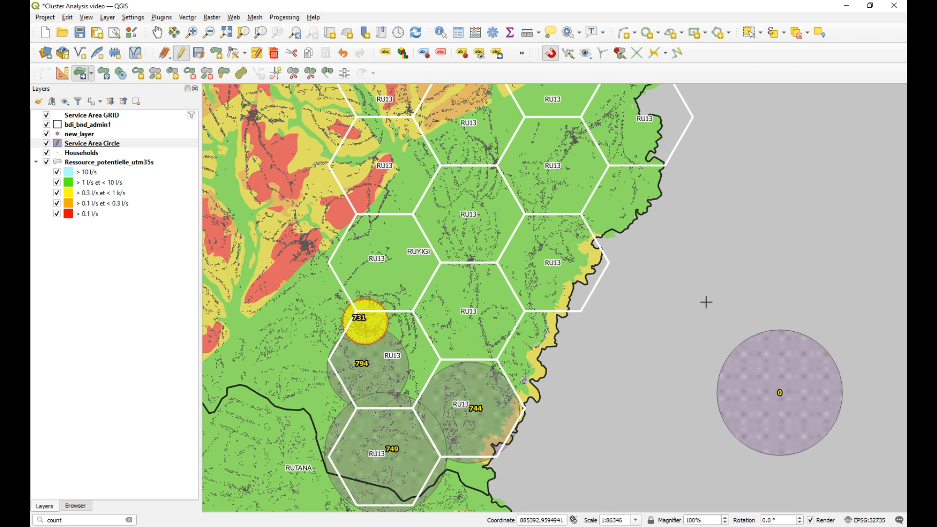
click(772, 32)
click(797, 370)
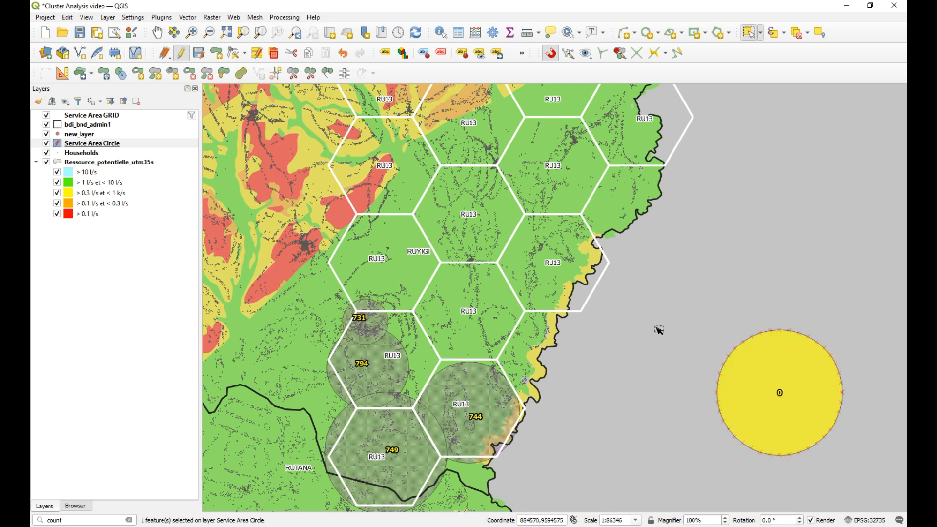
click(83, 77)
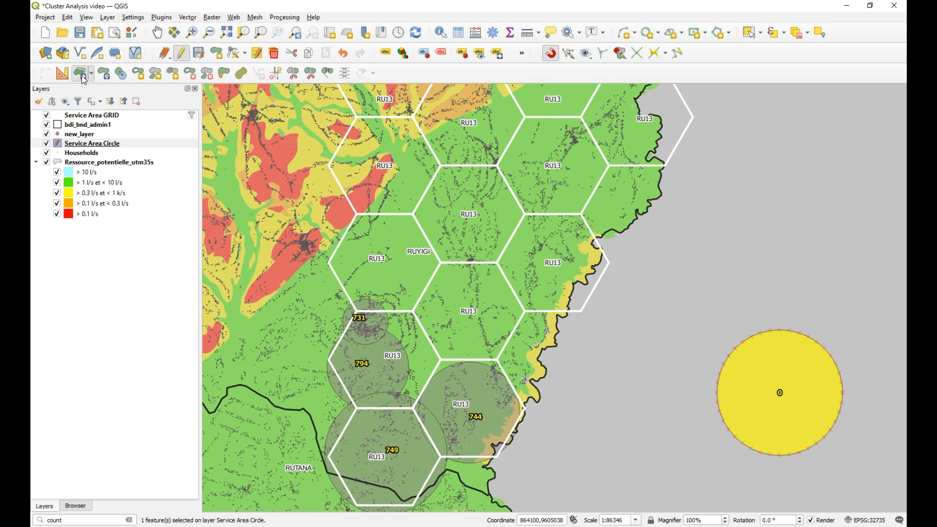
click(766, 373)
scroll(463, 160, down, 1)
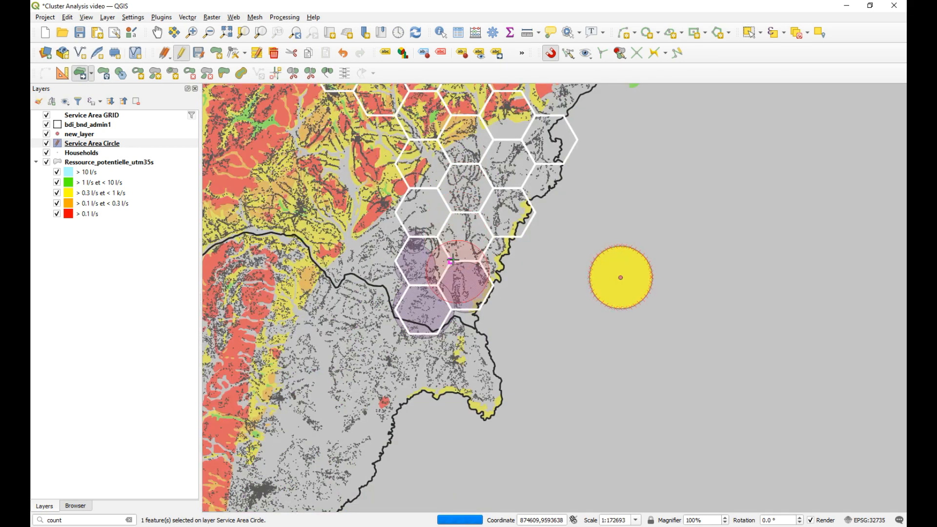
scroll(453, 259, down, 1)
scroll(448, 184, up, 2)
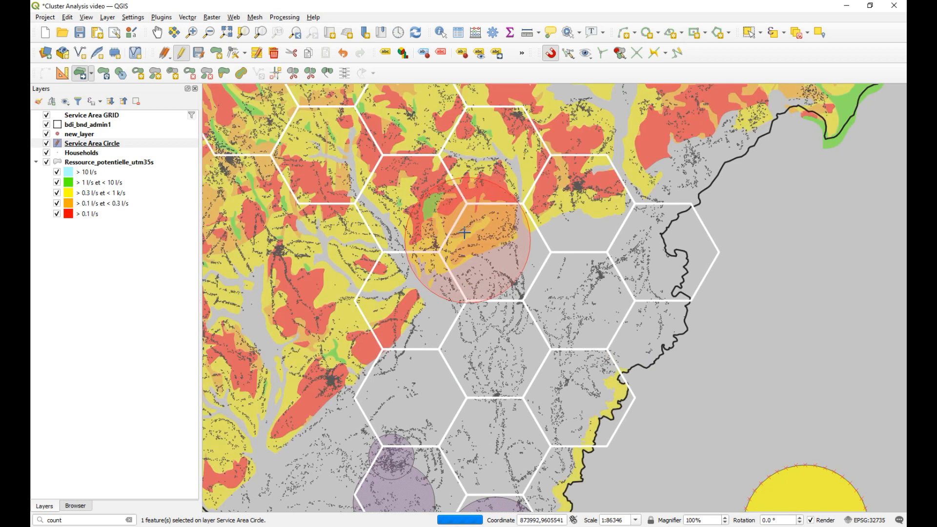
scroll(464, 232, up, 1)
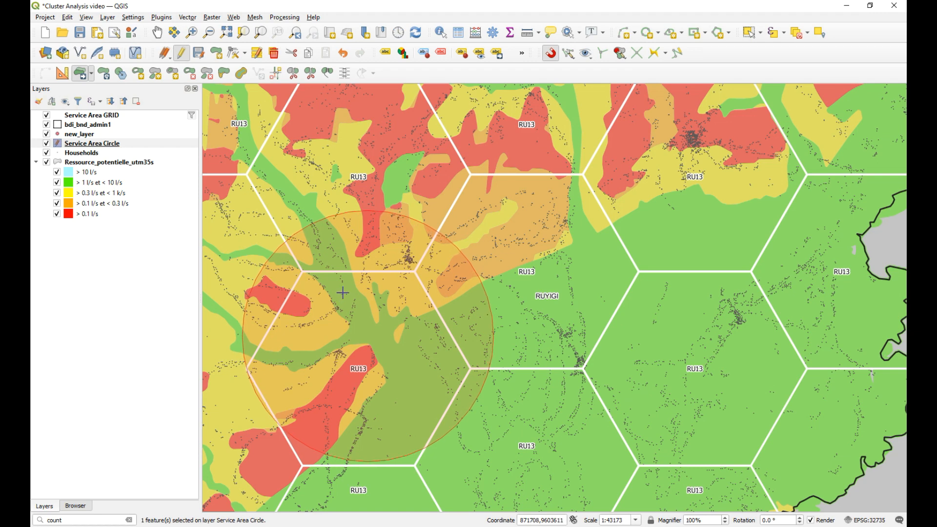
click(343, 293)
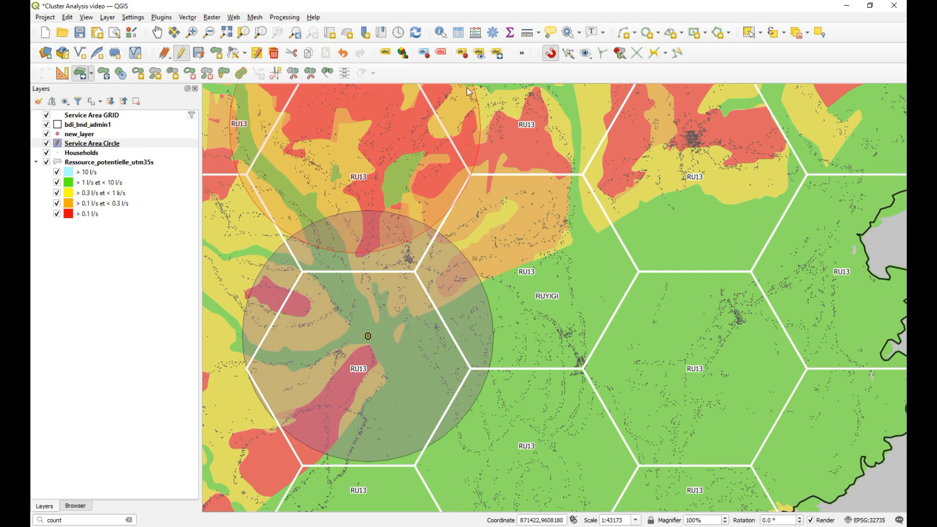
Move the copied circle slightly southwest with Move Feature(s) so it sits over the mixed-resource hexagon
click(91, 73)
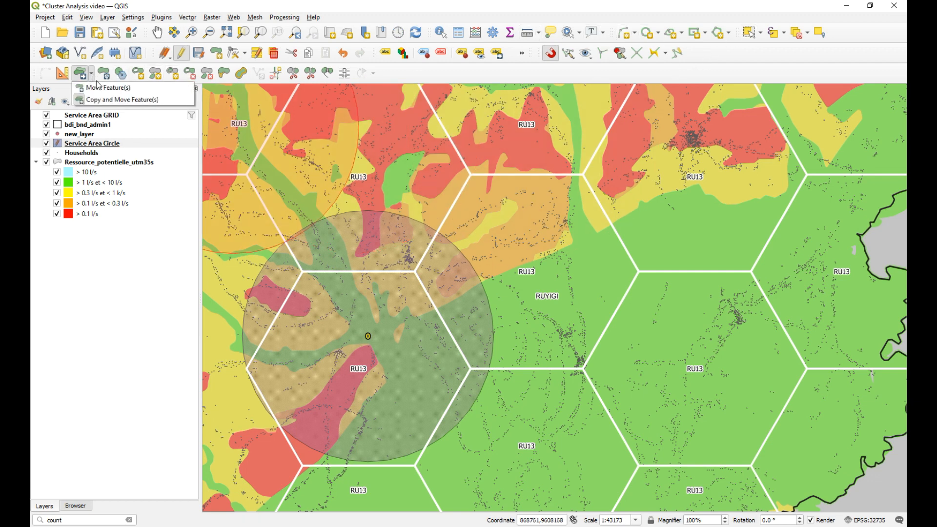
click(100, 88)
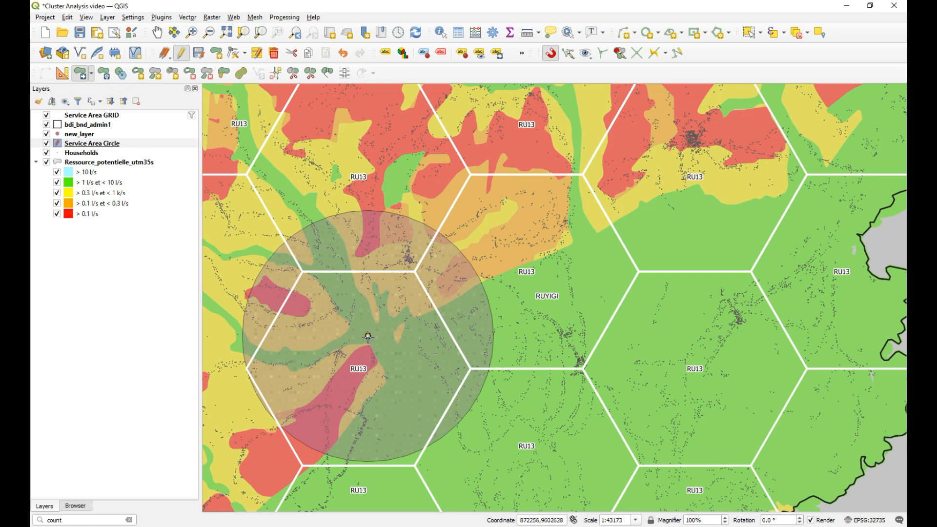
click(83, 75)
click(382, 303)
click(535, 286)
click(751, 32)
click(387, 296)
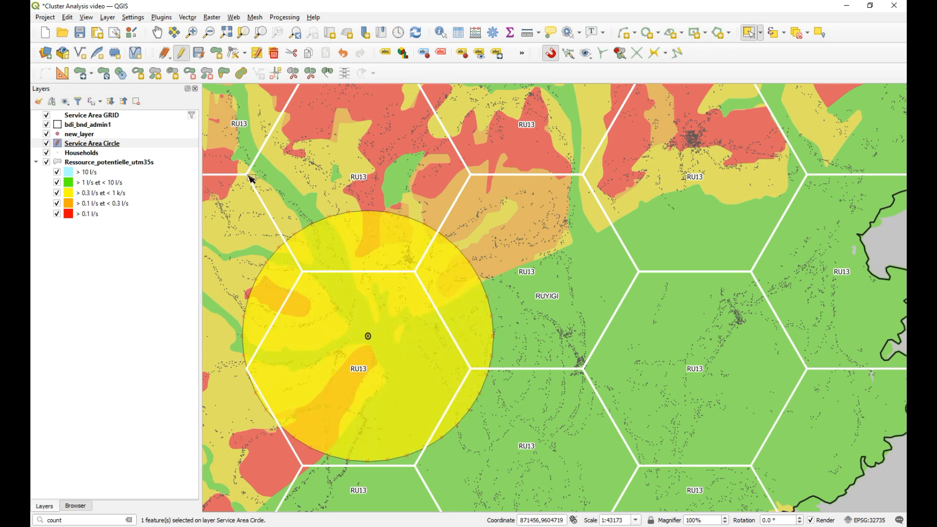
click(83, 75)
click(376, 298)
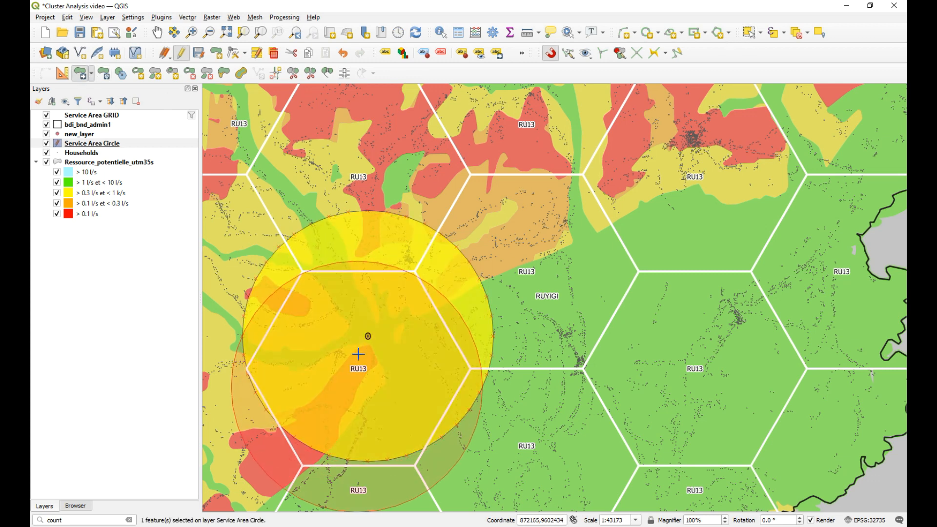
click(356, 358)
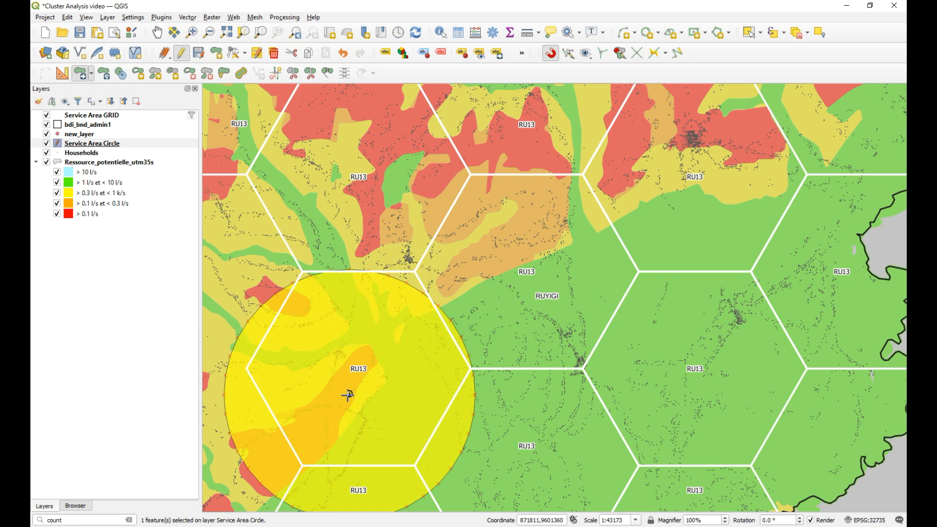
Check the household limits per resource potential in the Excel cluster variable analysis sheet, then minimize the workbook
click(370, 525)
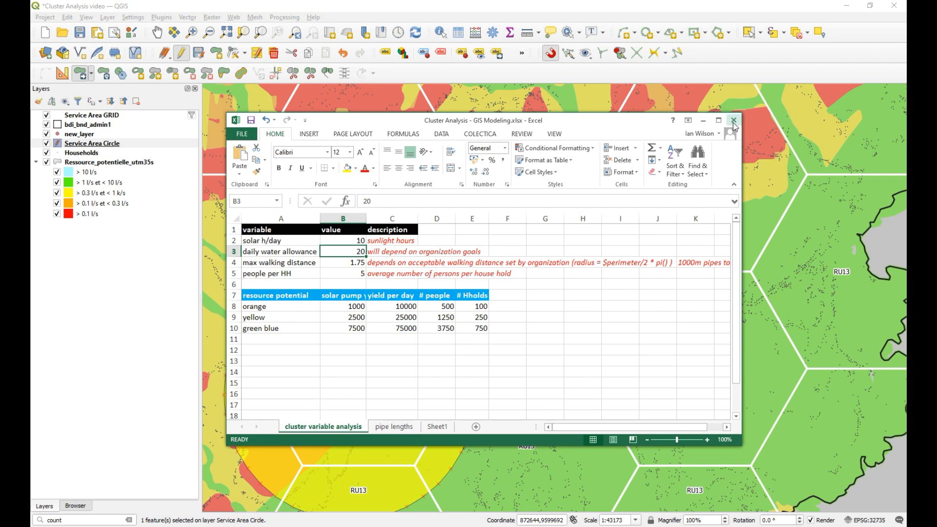
click(703, 121)
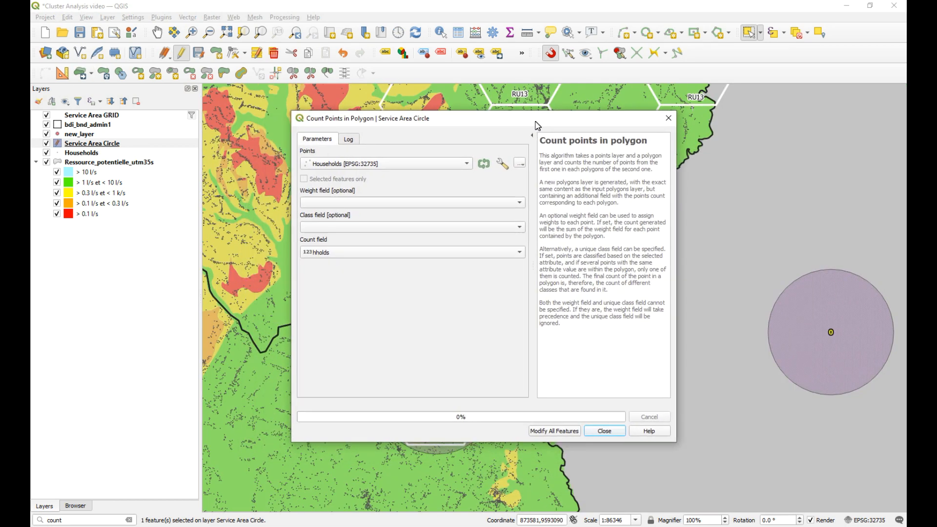
Reposition the Count Points in Polygon dialog so the selected circle and its southern neighbours are uncovered on the map
drag(592, 125, 778, 184)
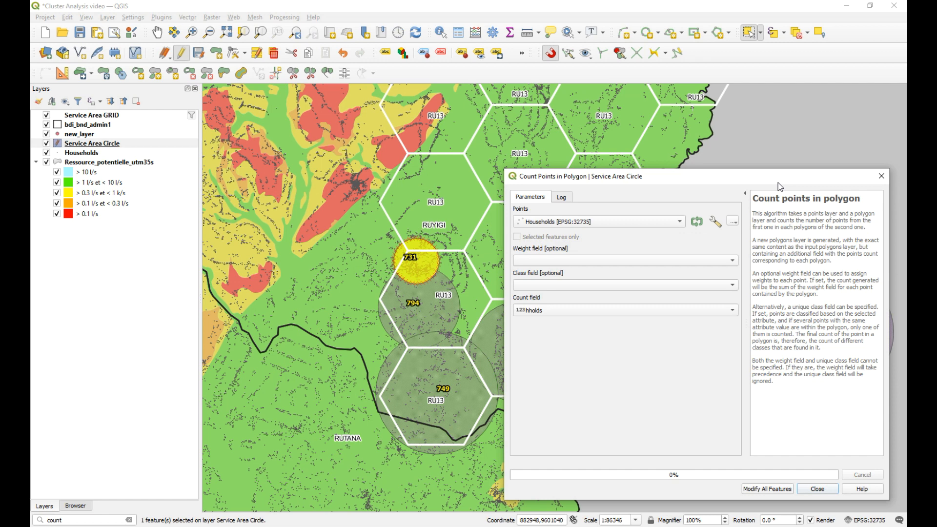
drag(766, 183, 707, 131)
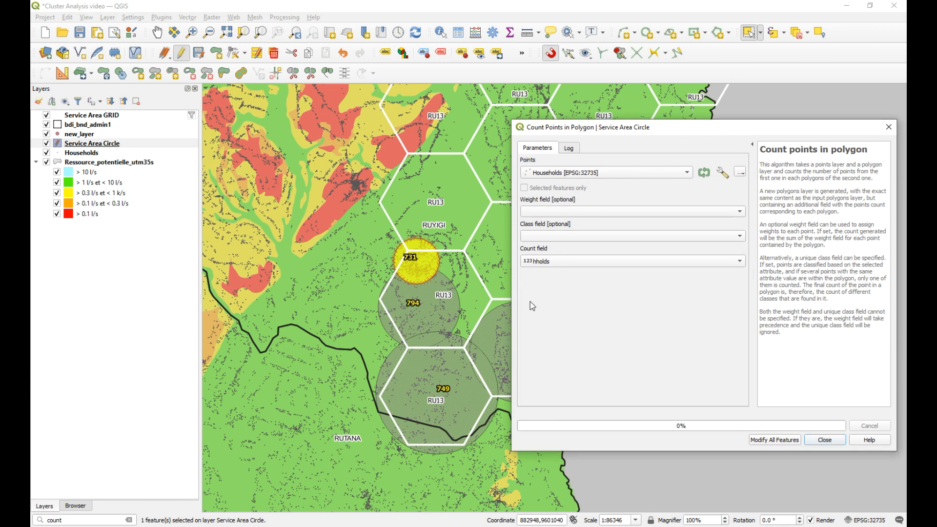